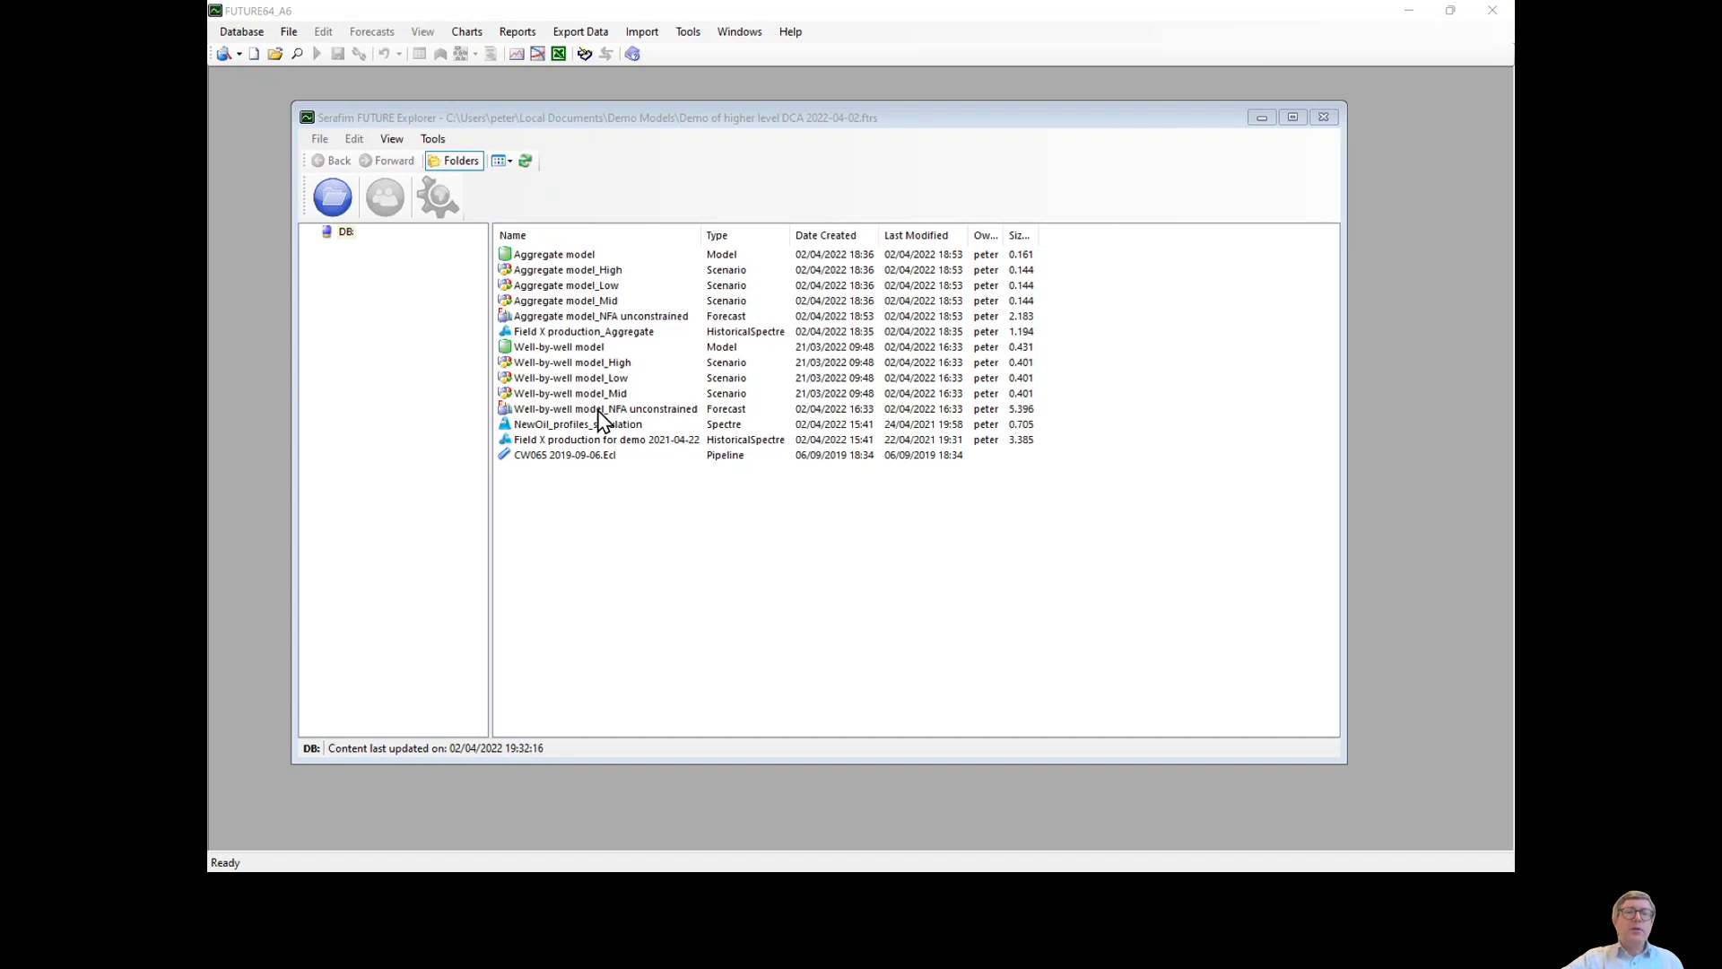
# Step: Open the Well-by-well model and show its production network diagram across to the Head and Station D area
pyautogui.click(577, 357)
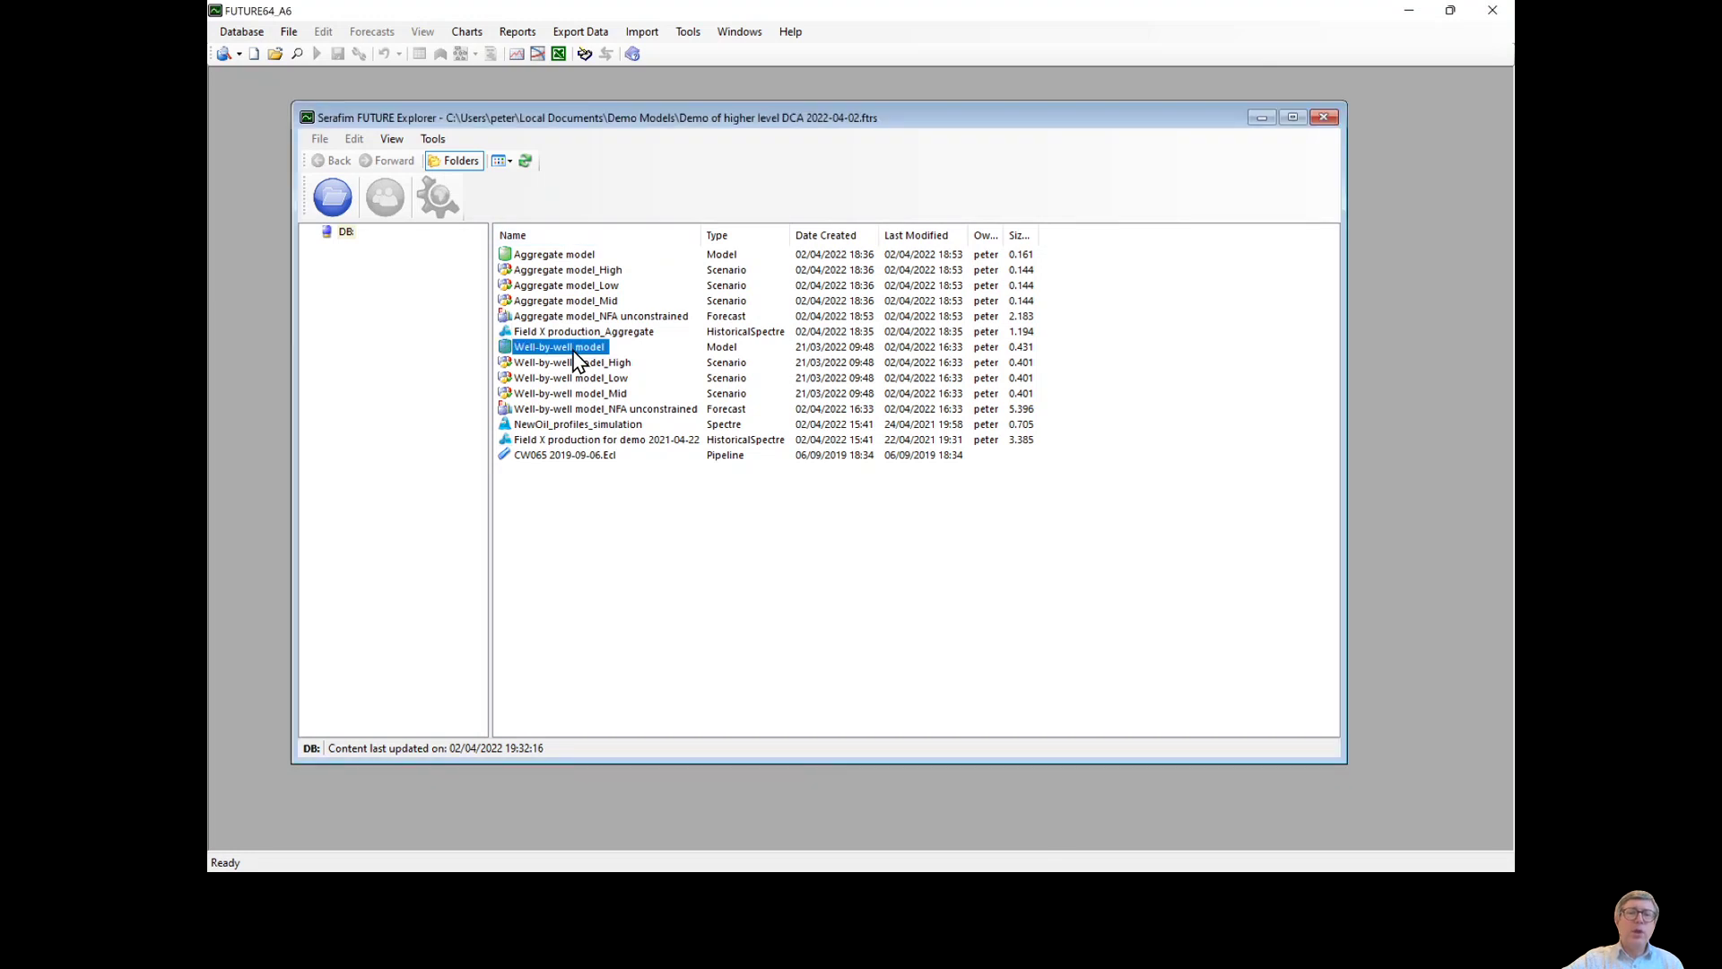
pyautogui.doubleClick(574, 350)
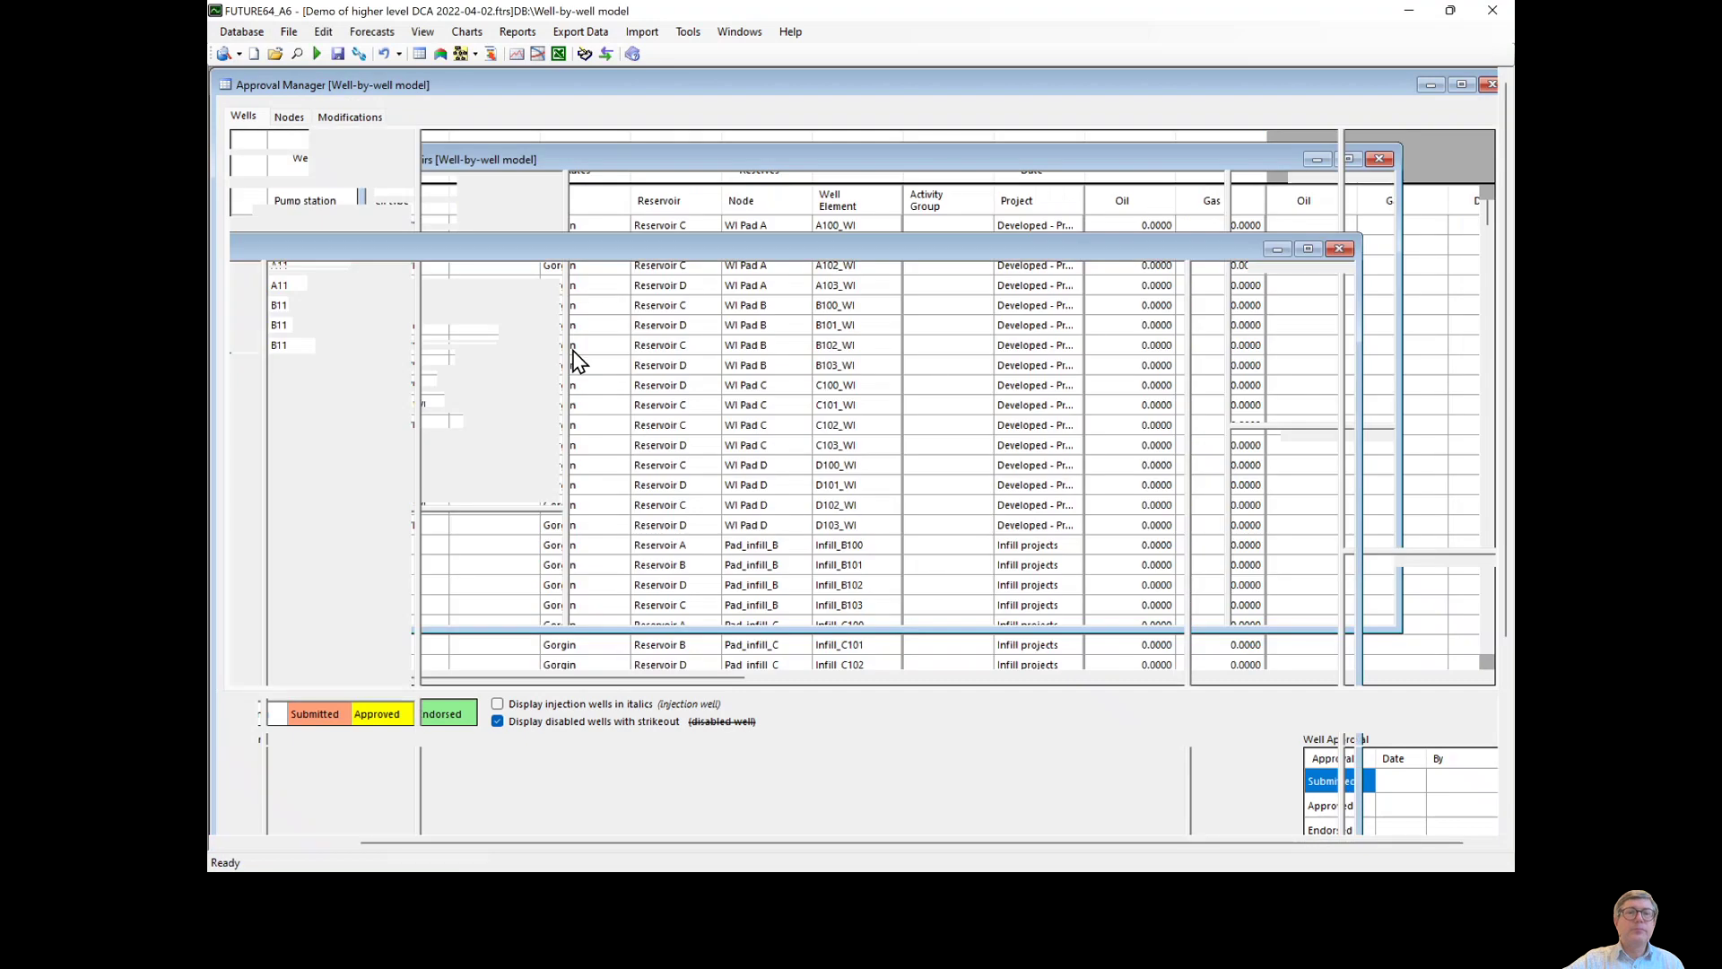
pyautogui.click(460, 53)
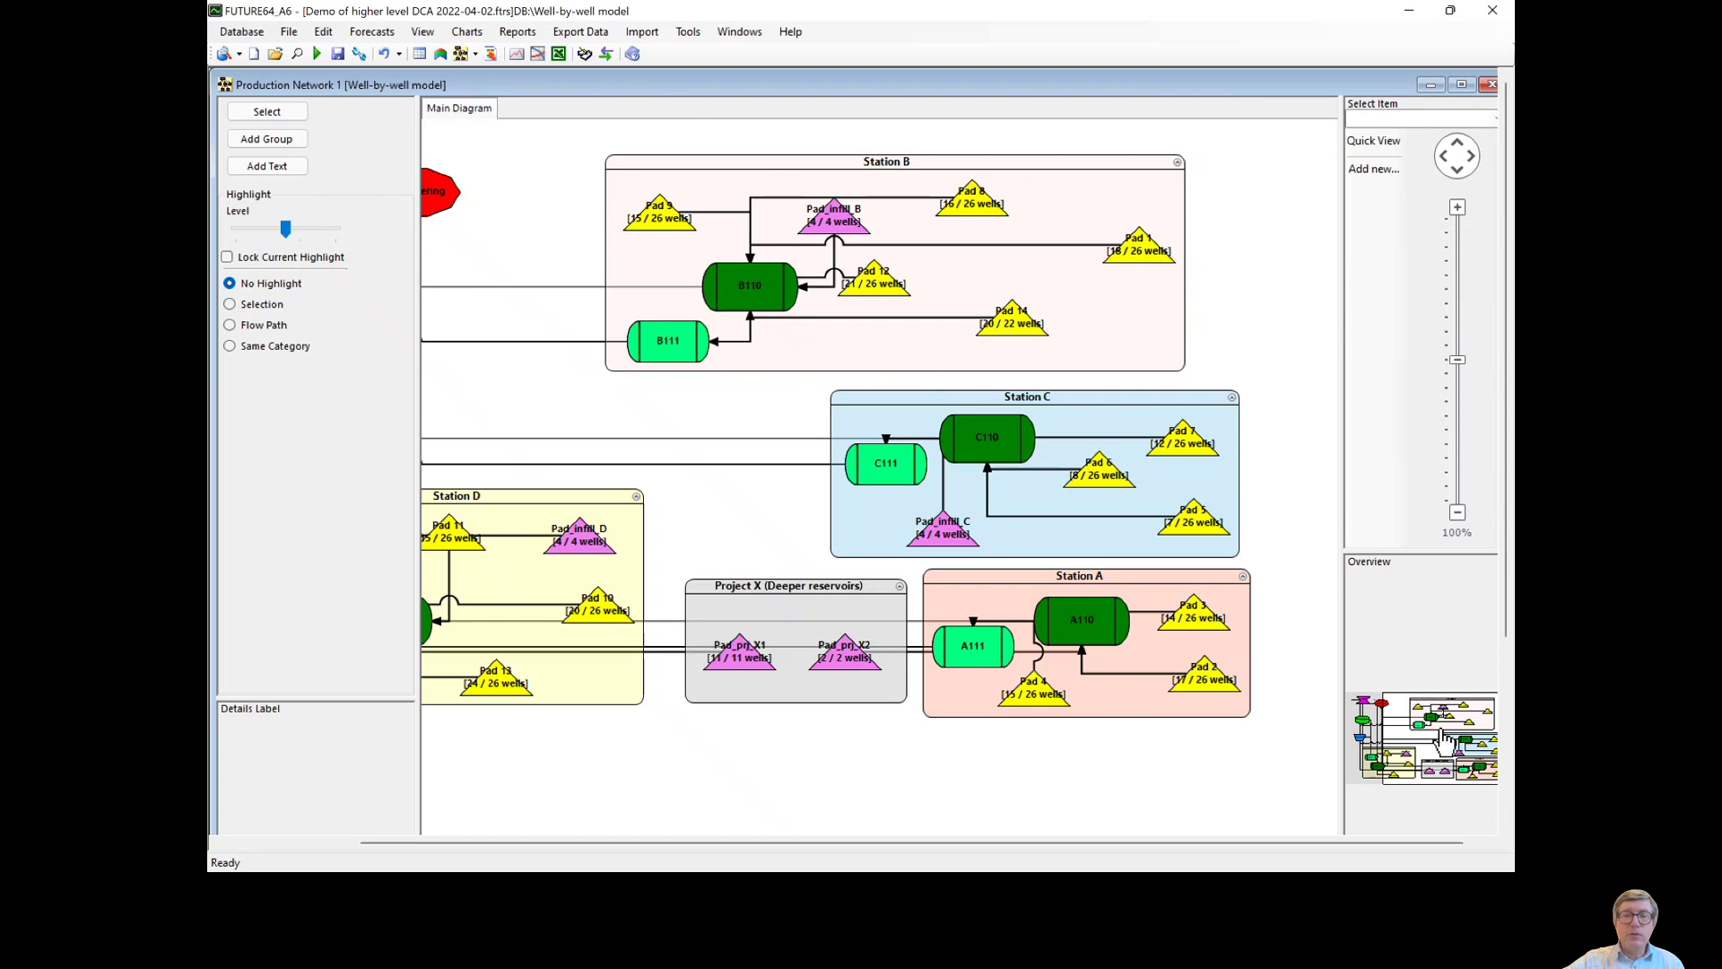
pyautogui.moveTo(1446, 740); pyautogui.dragTo(1379, 738)
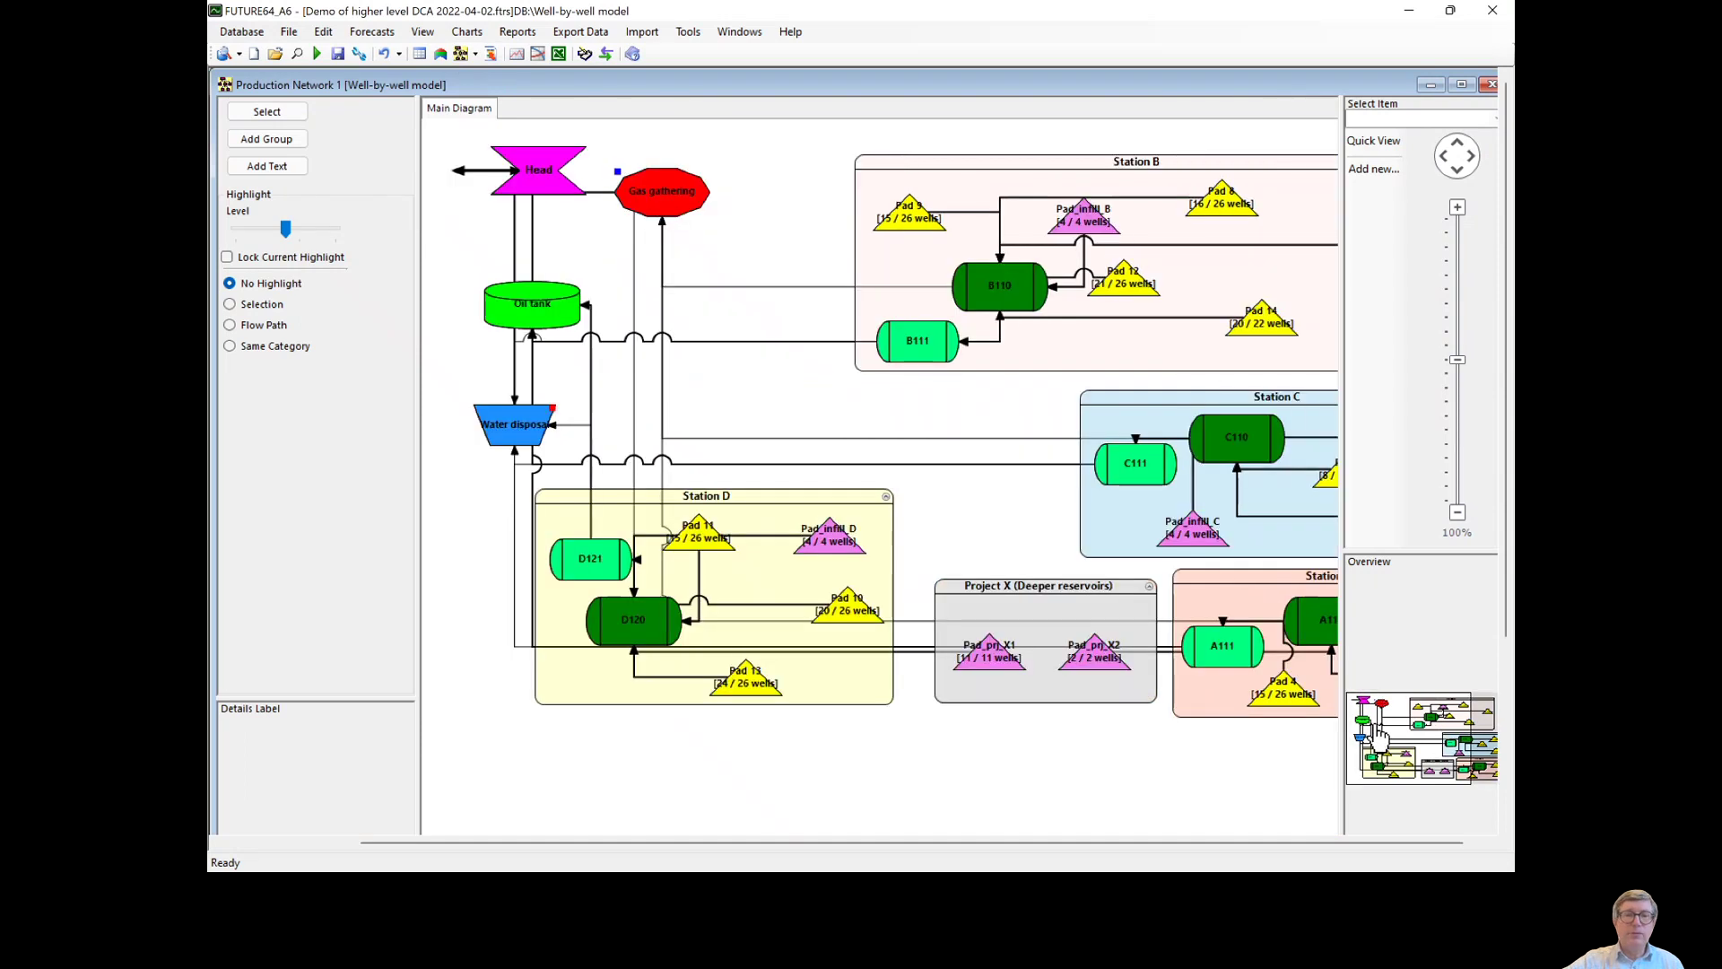
# Step: Examine the well list in the Approval Manager and review the model's forecast definitions without changing them
pyautogui.click(418, 54)
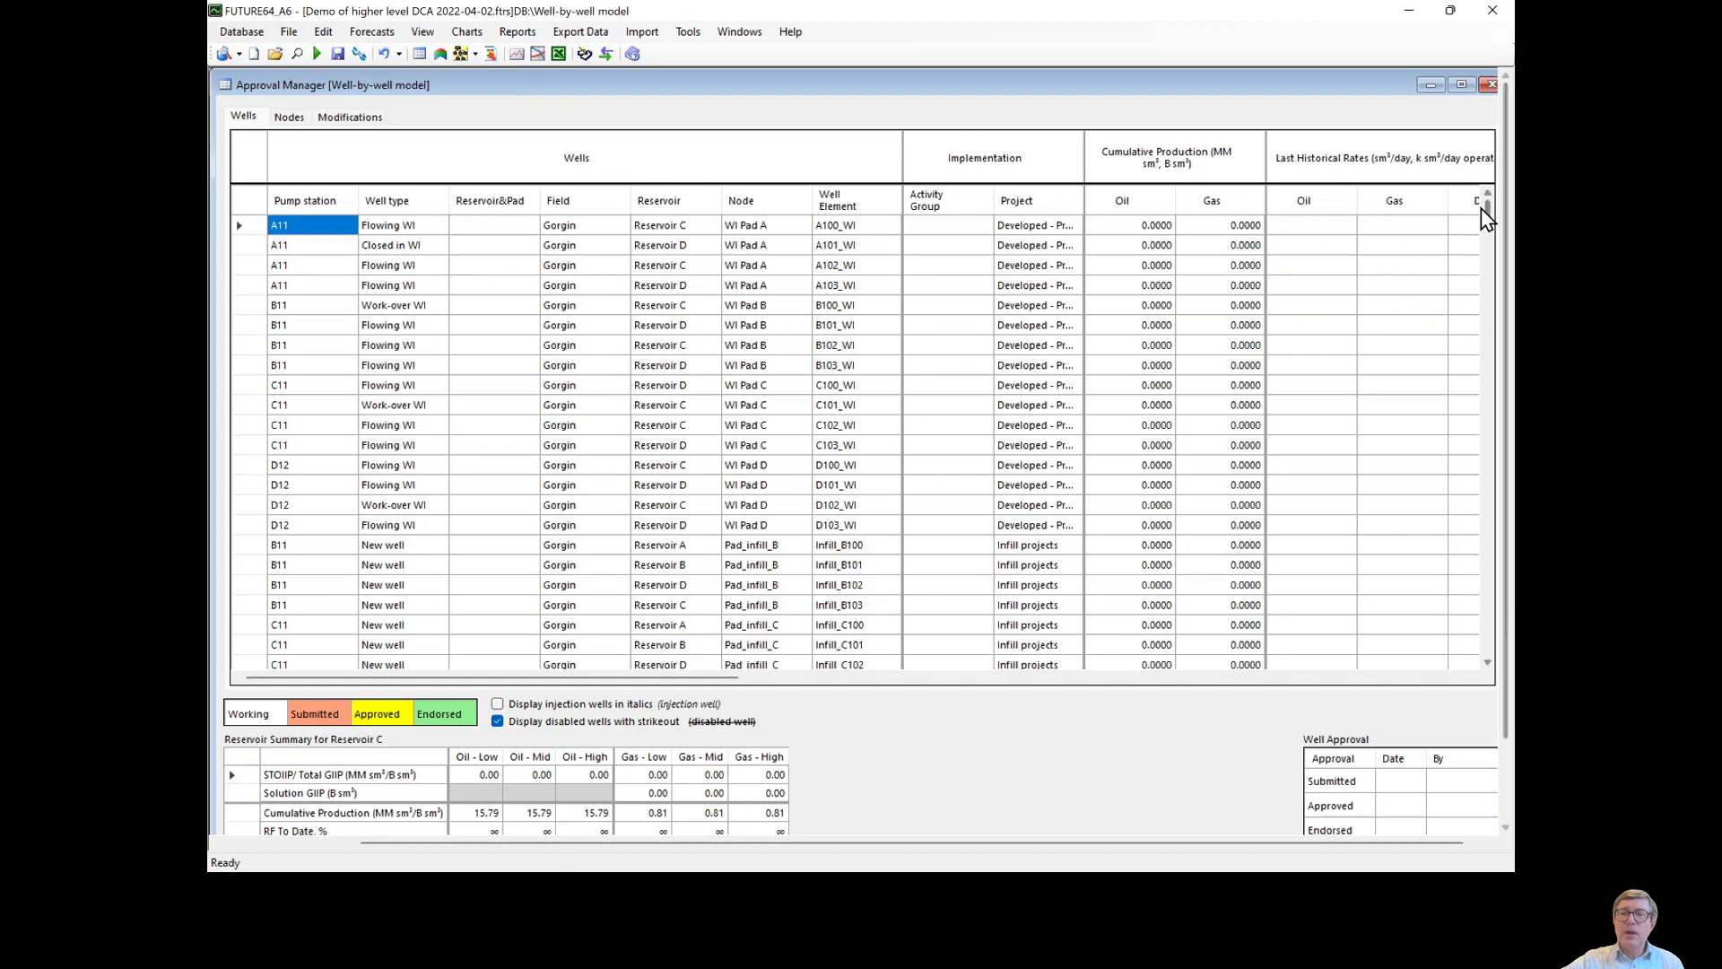
pyautogui.moveTo(1488, 220); pyautogui.dragTo(1494, 352)
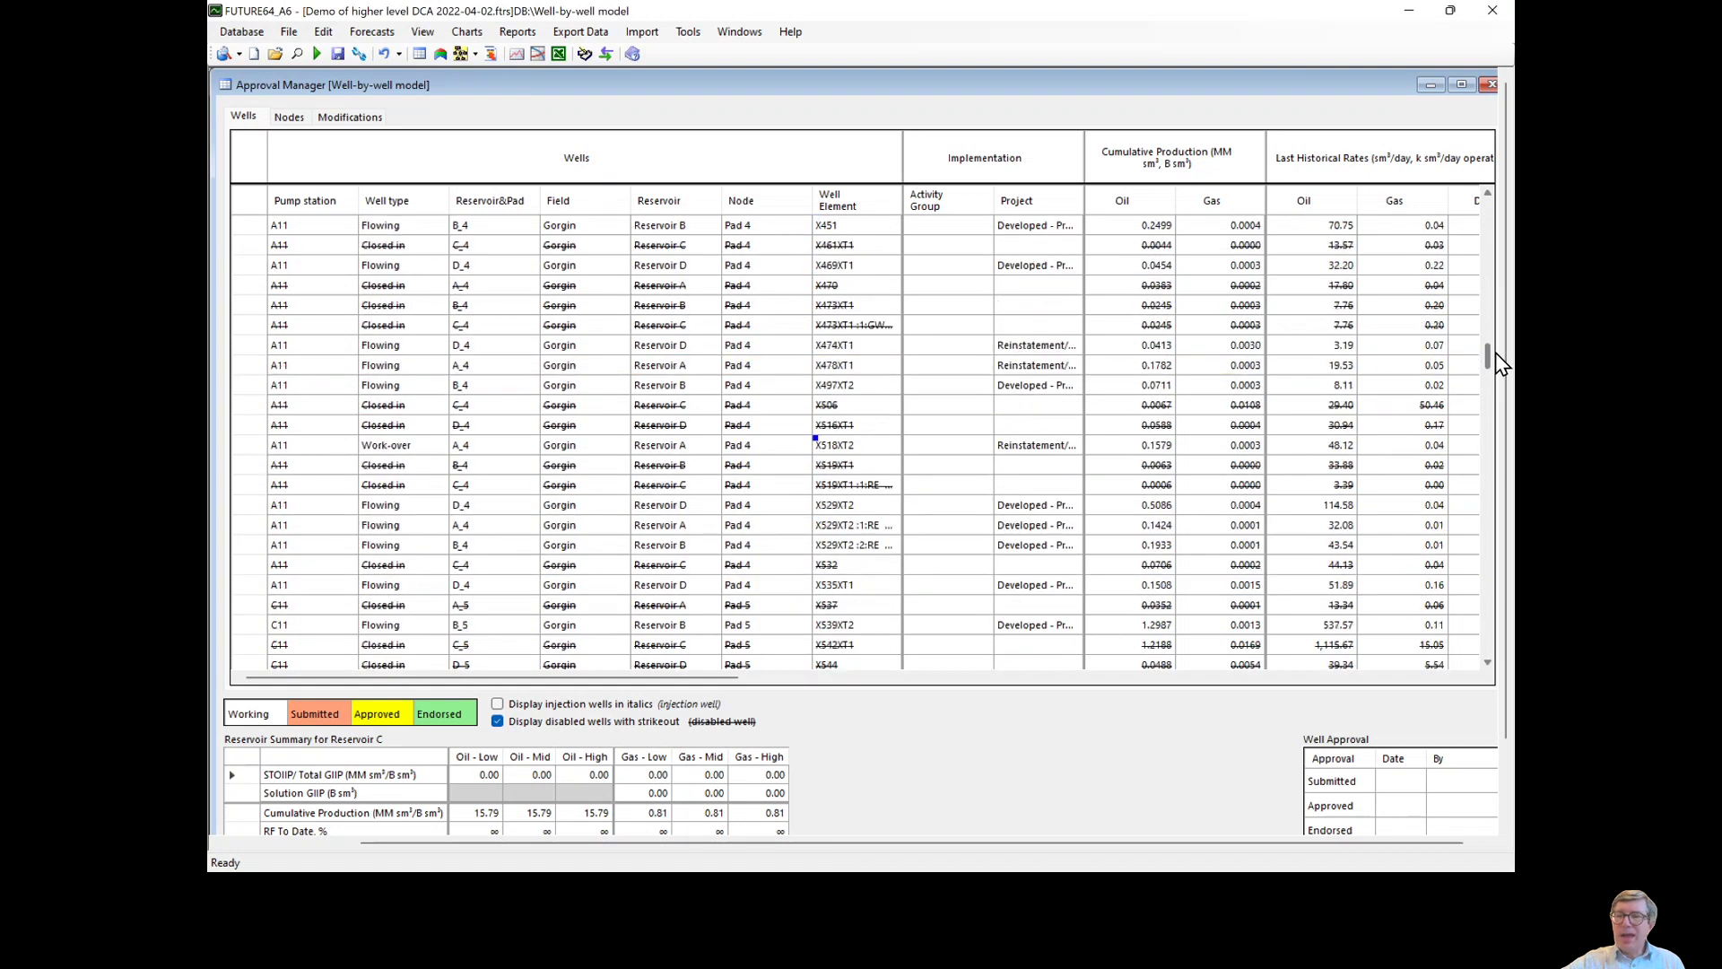
pyautogui.click(371, 31)
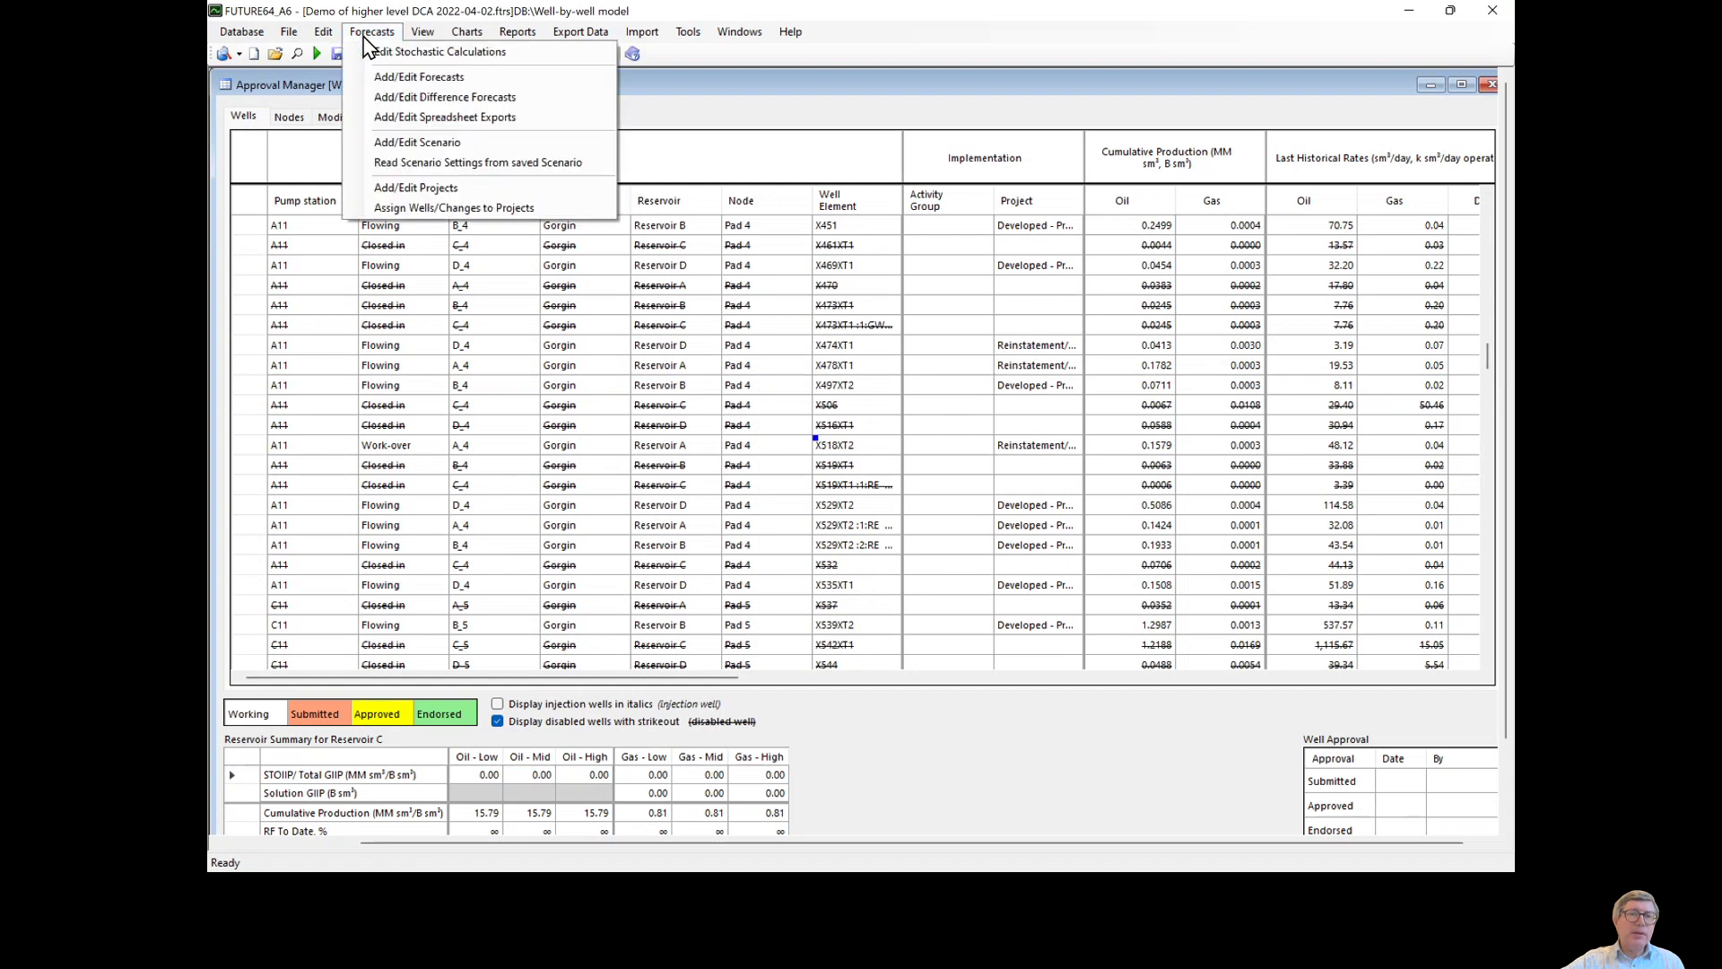
pyautogui.click(417, 79)
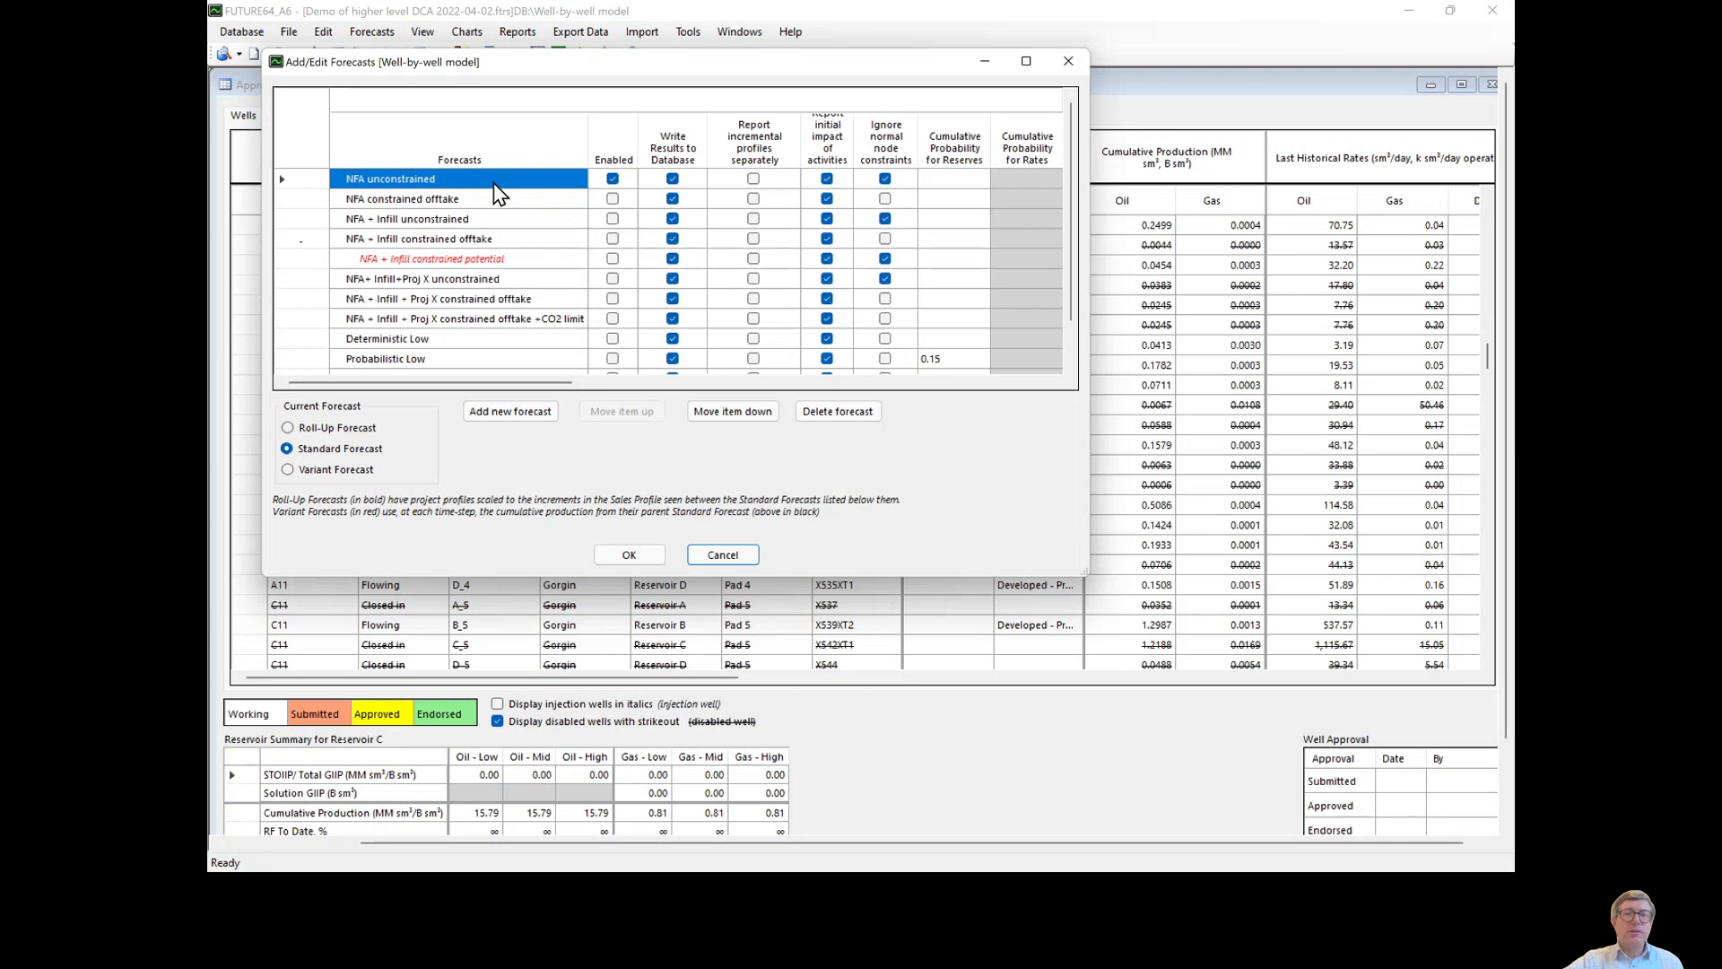
pyautogui.click(728, 559)
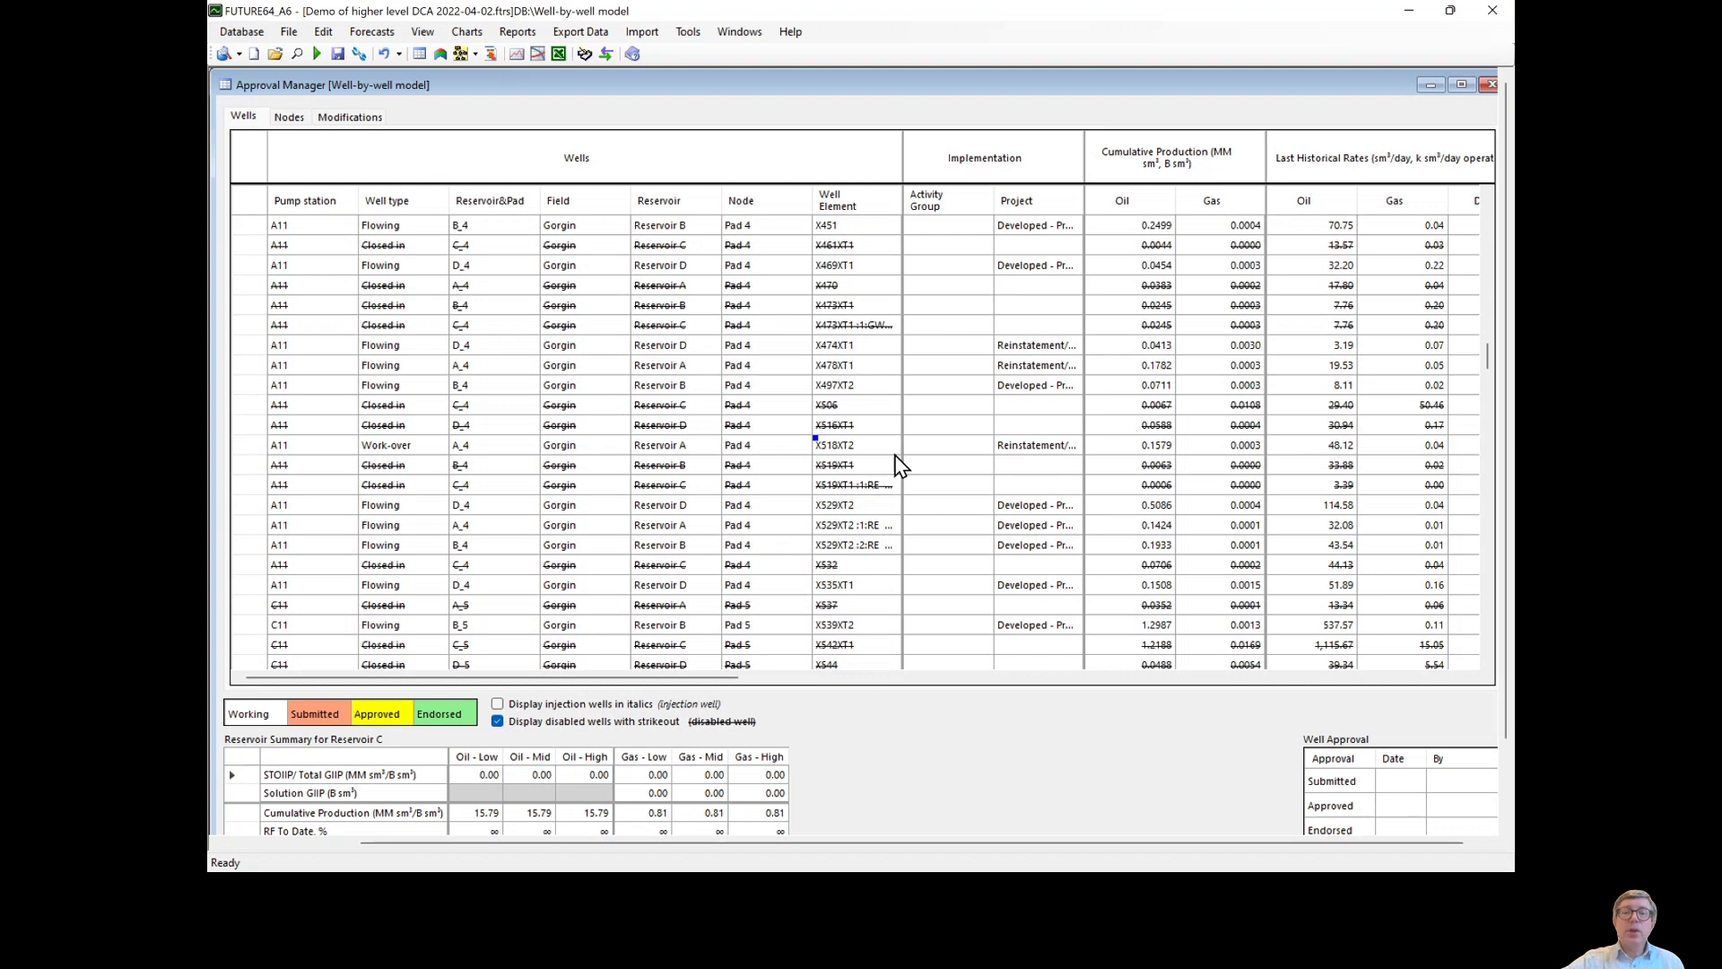
# Step: Examine the interactive decline charts of well X497XT2 and leave its properties unchanged
pyautogui.doubleClick(859, 385)
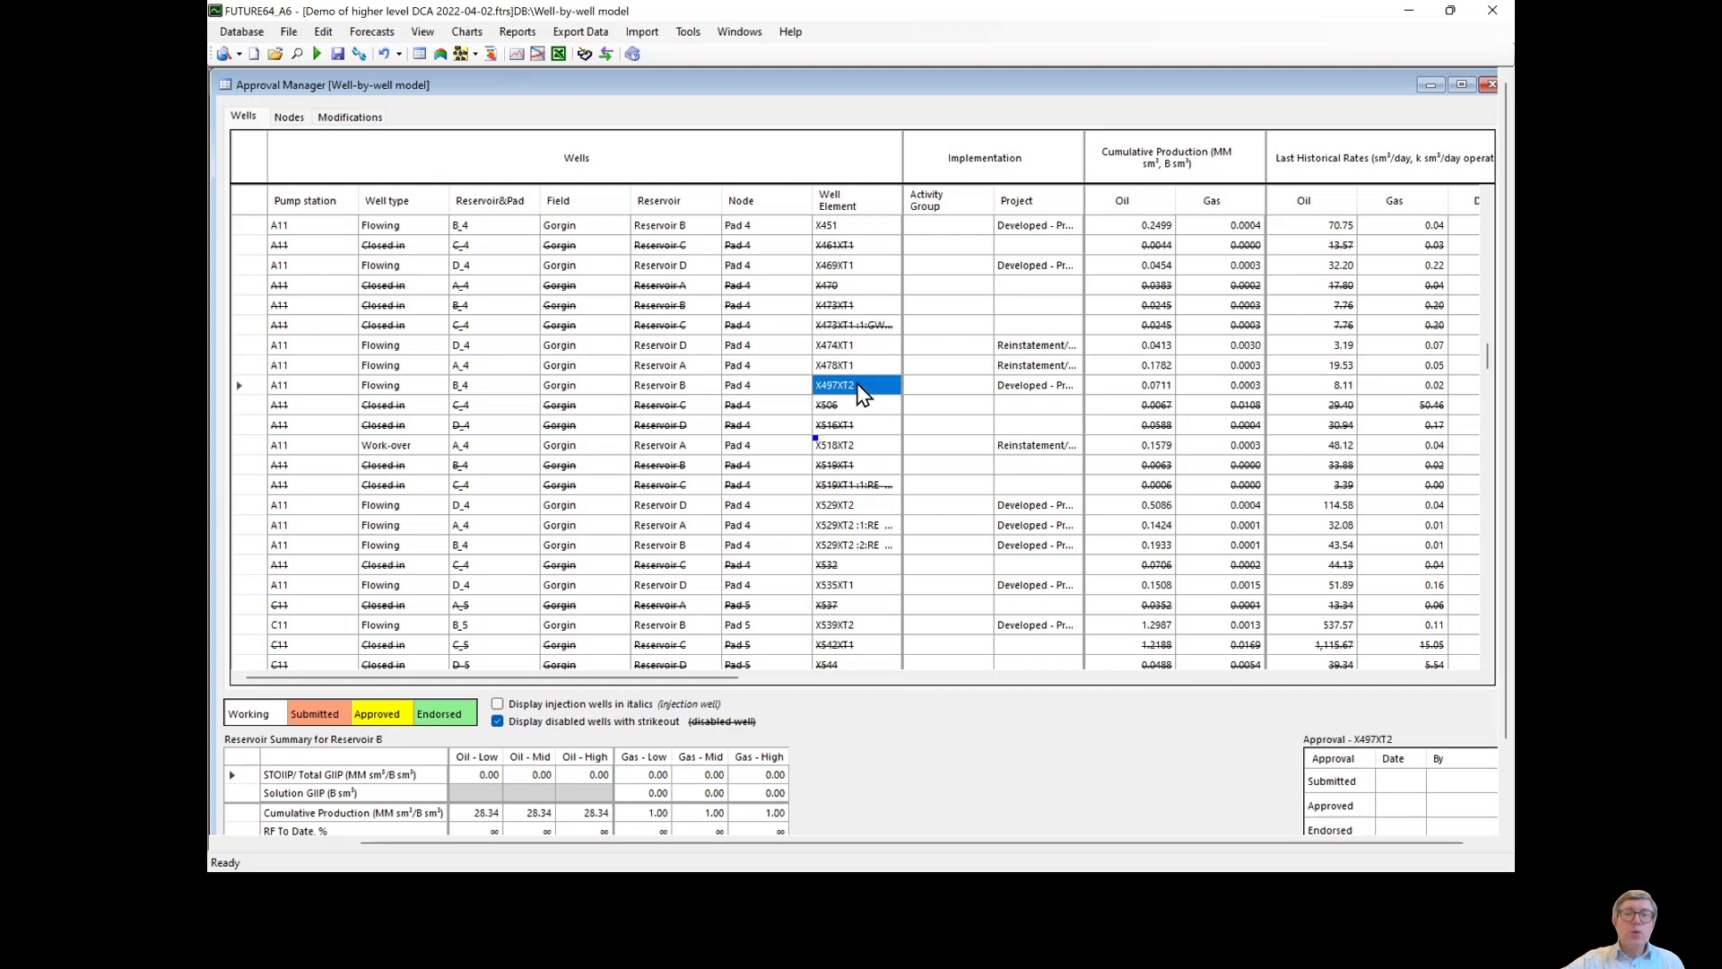
pyautogui.click(649, 70)
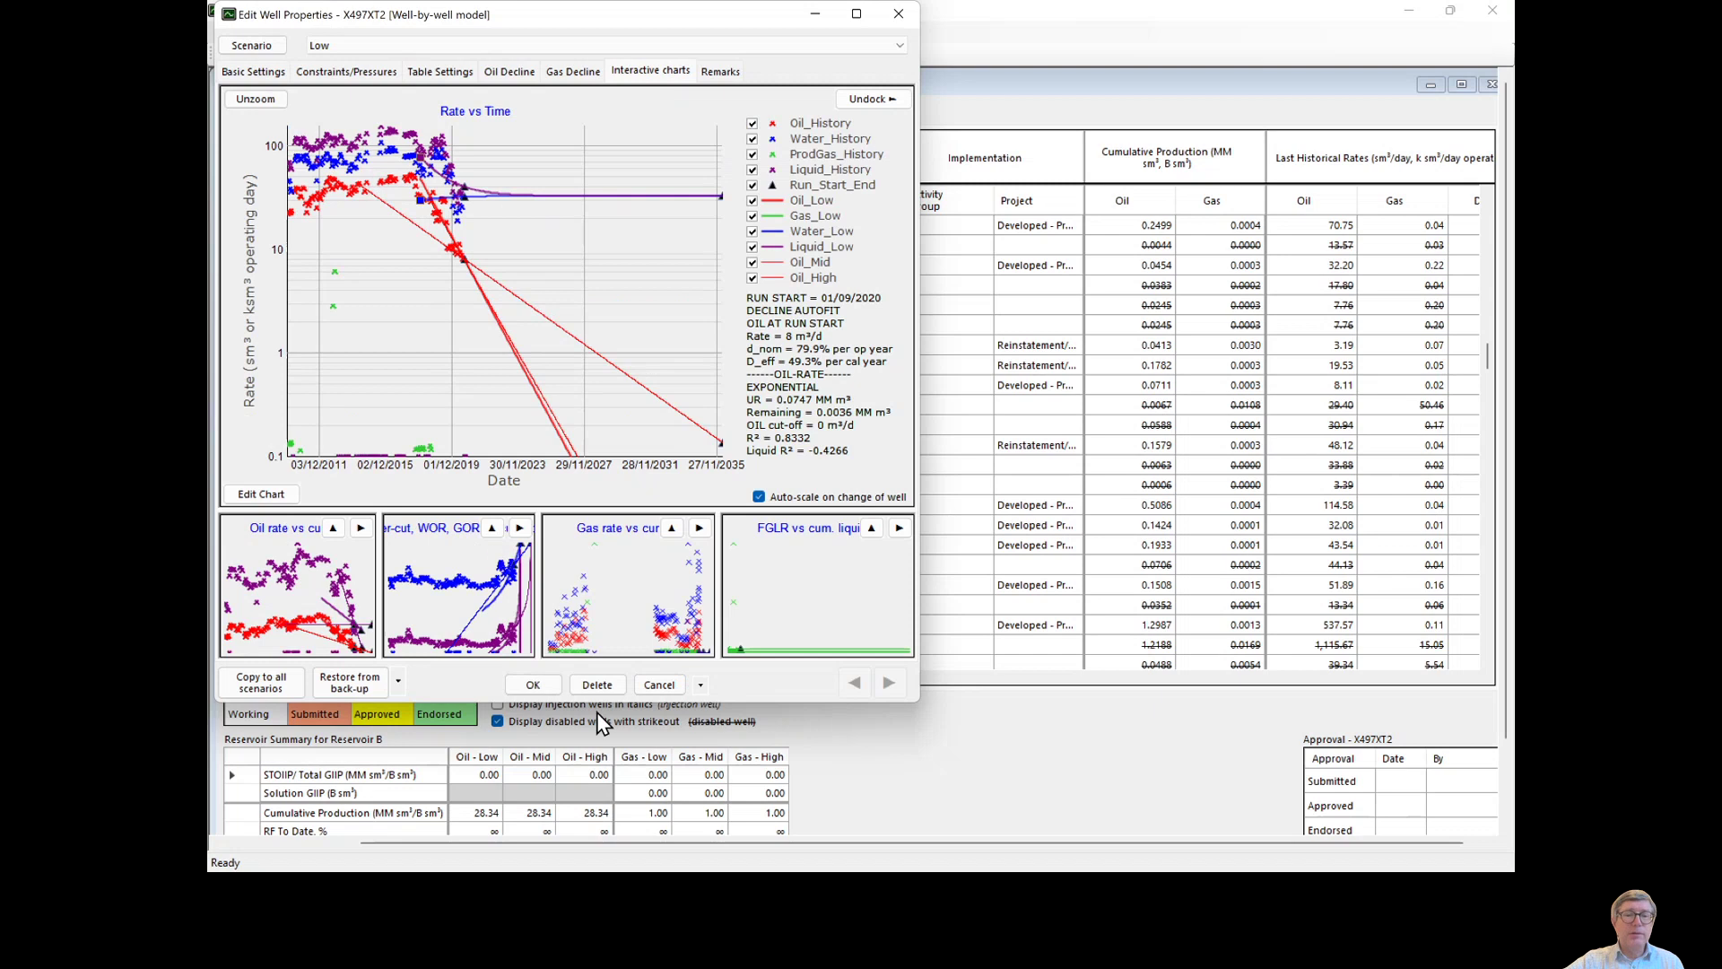
pyautogui.click(658, 686)
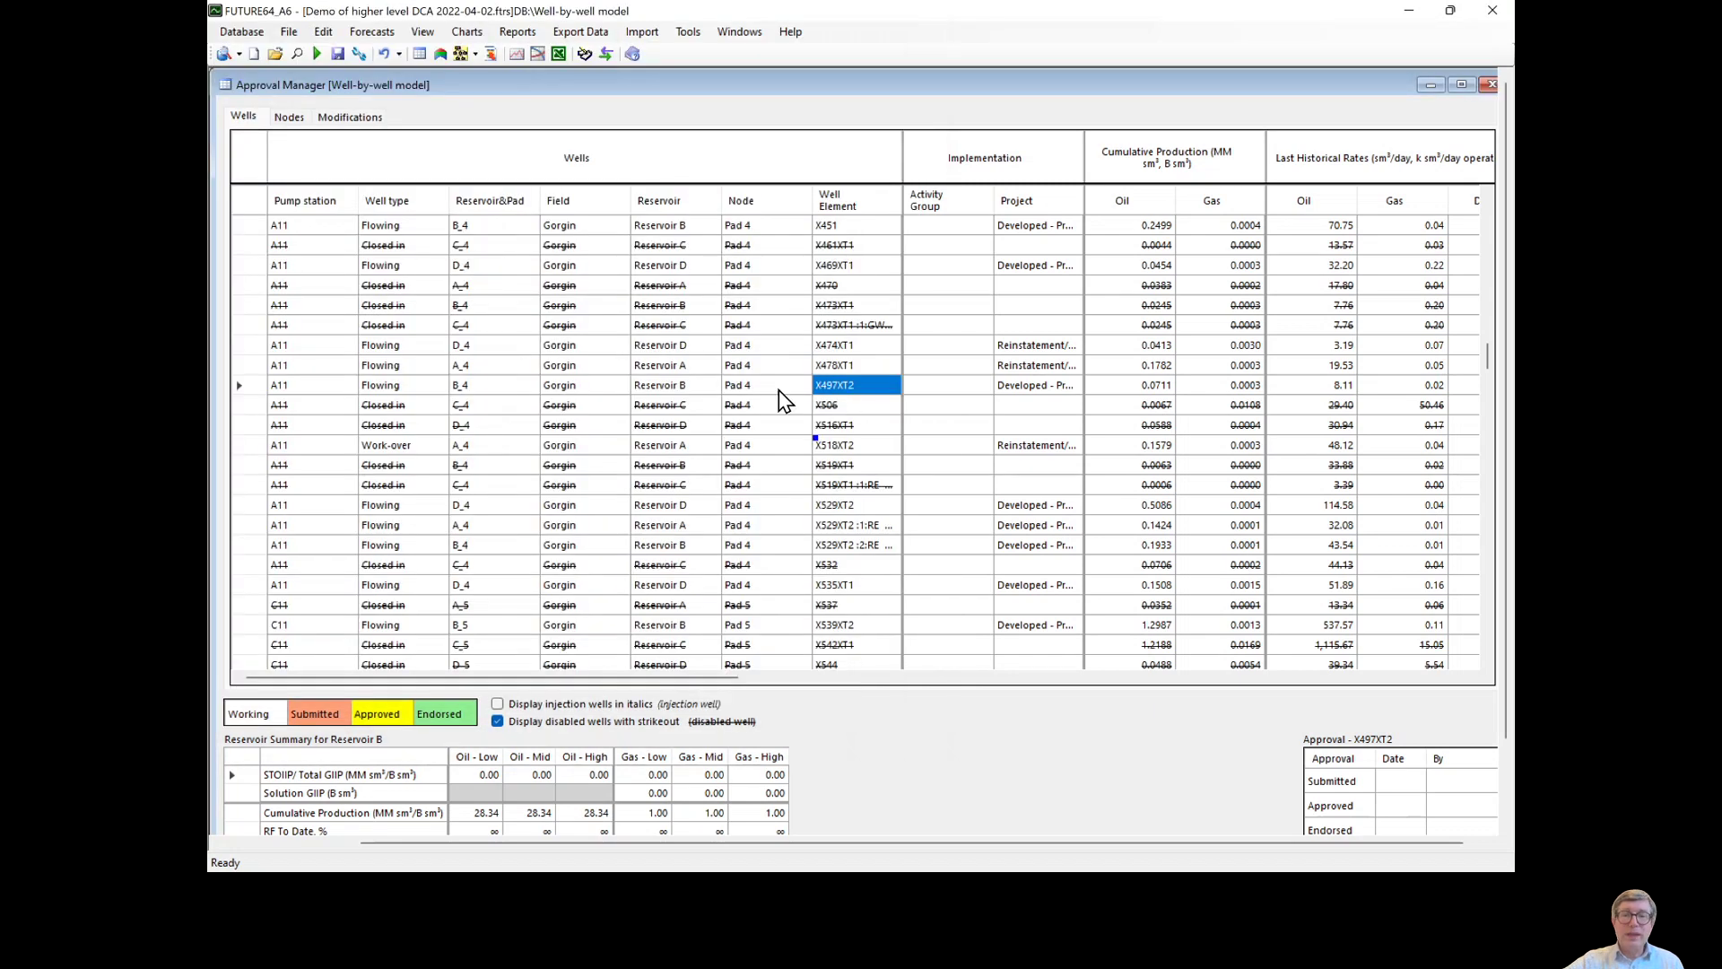
# Step: View Reservoir B's forecast with historical data in a widened window, comparing liquid operating-day rates versus cumulatives and operating-day rates over time
pyautogui.click(676, 384)
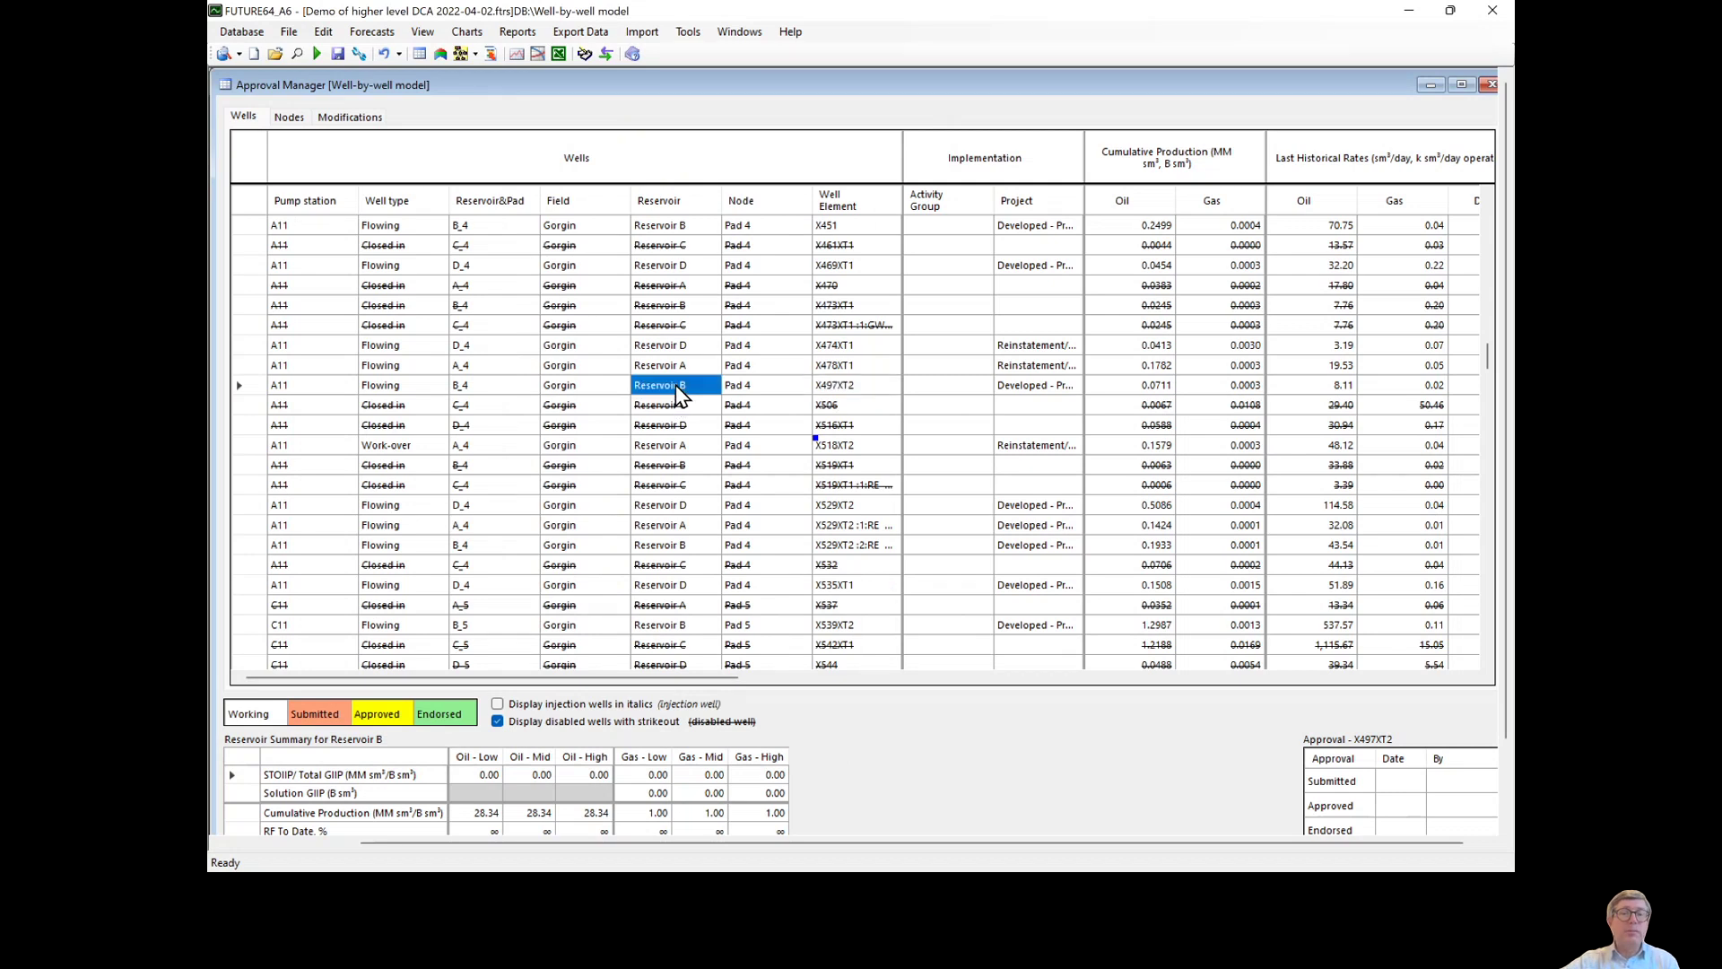
pyautogui.rightClick(676, 385)
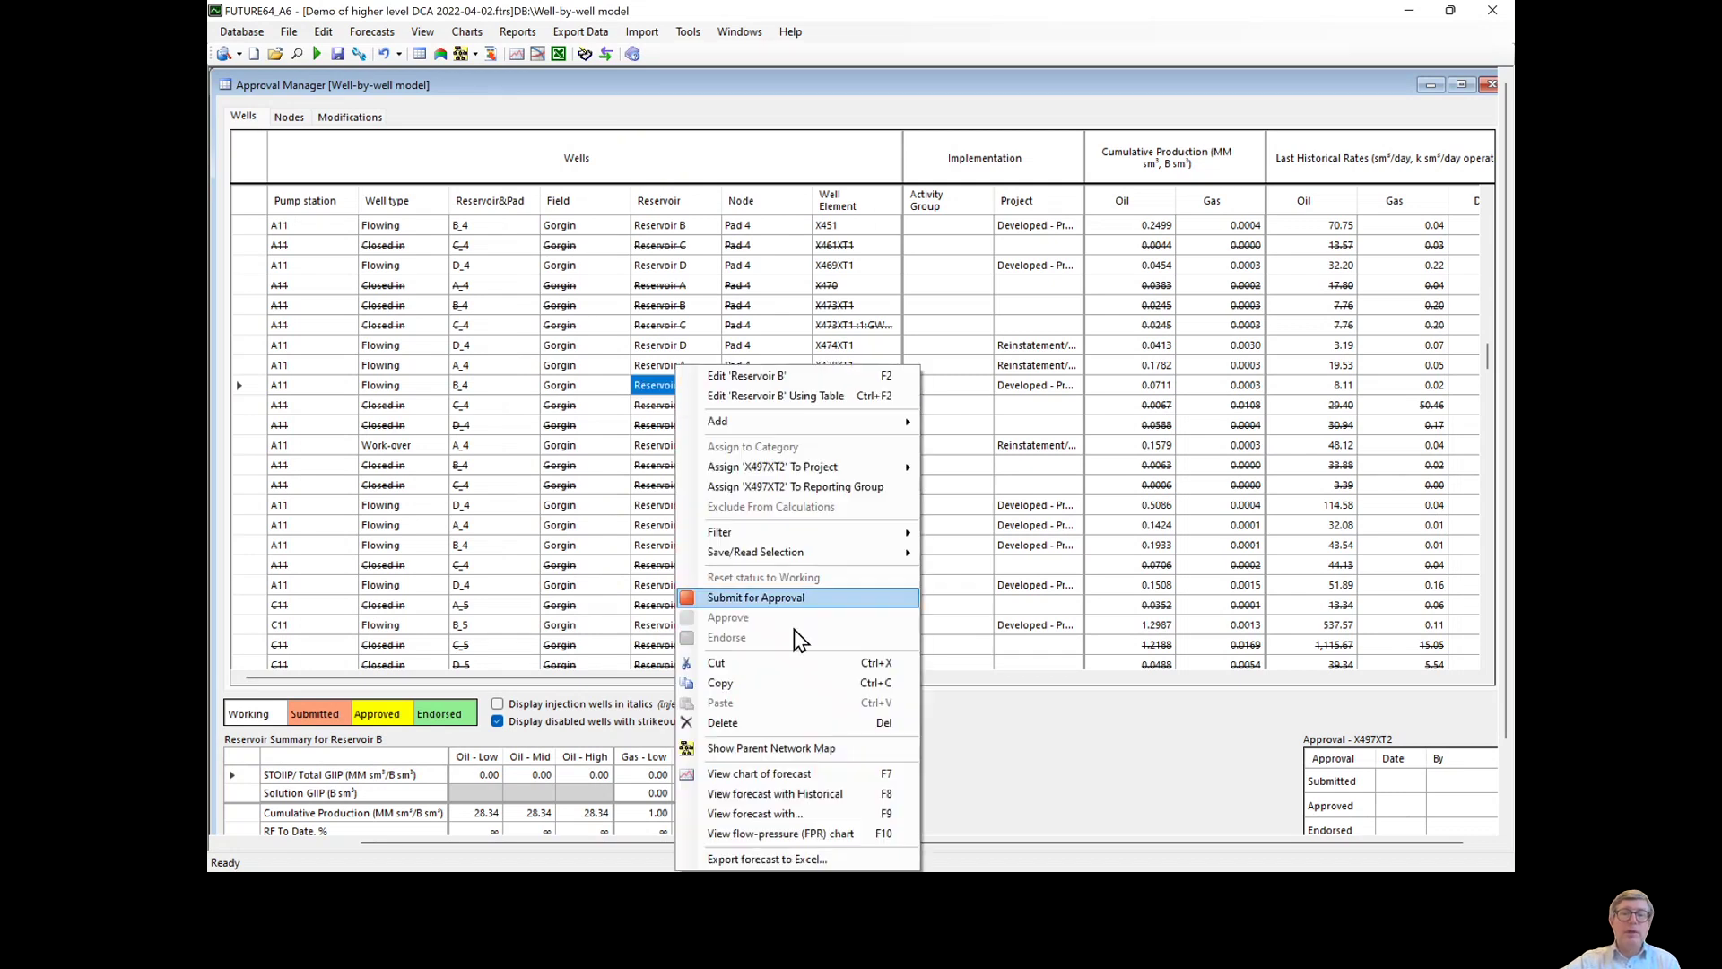
pyautogui.click(812, 796)
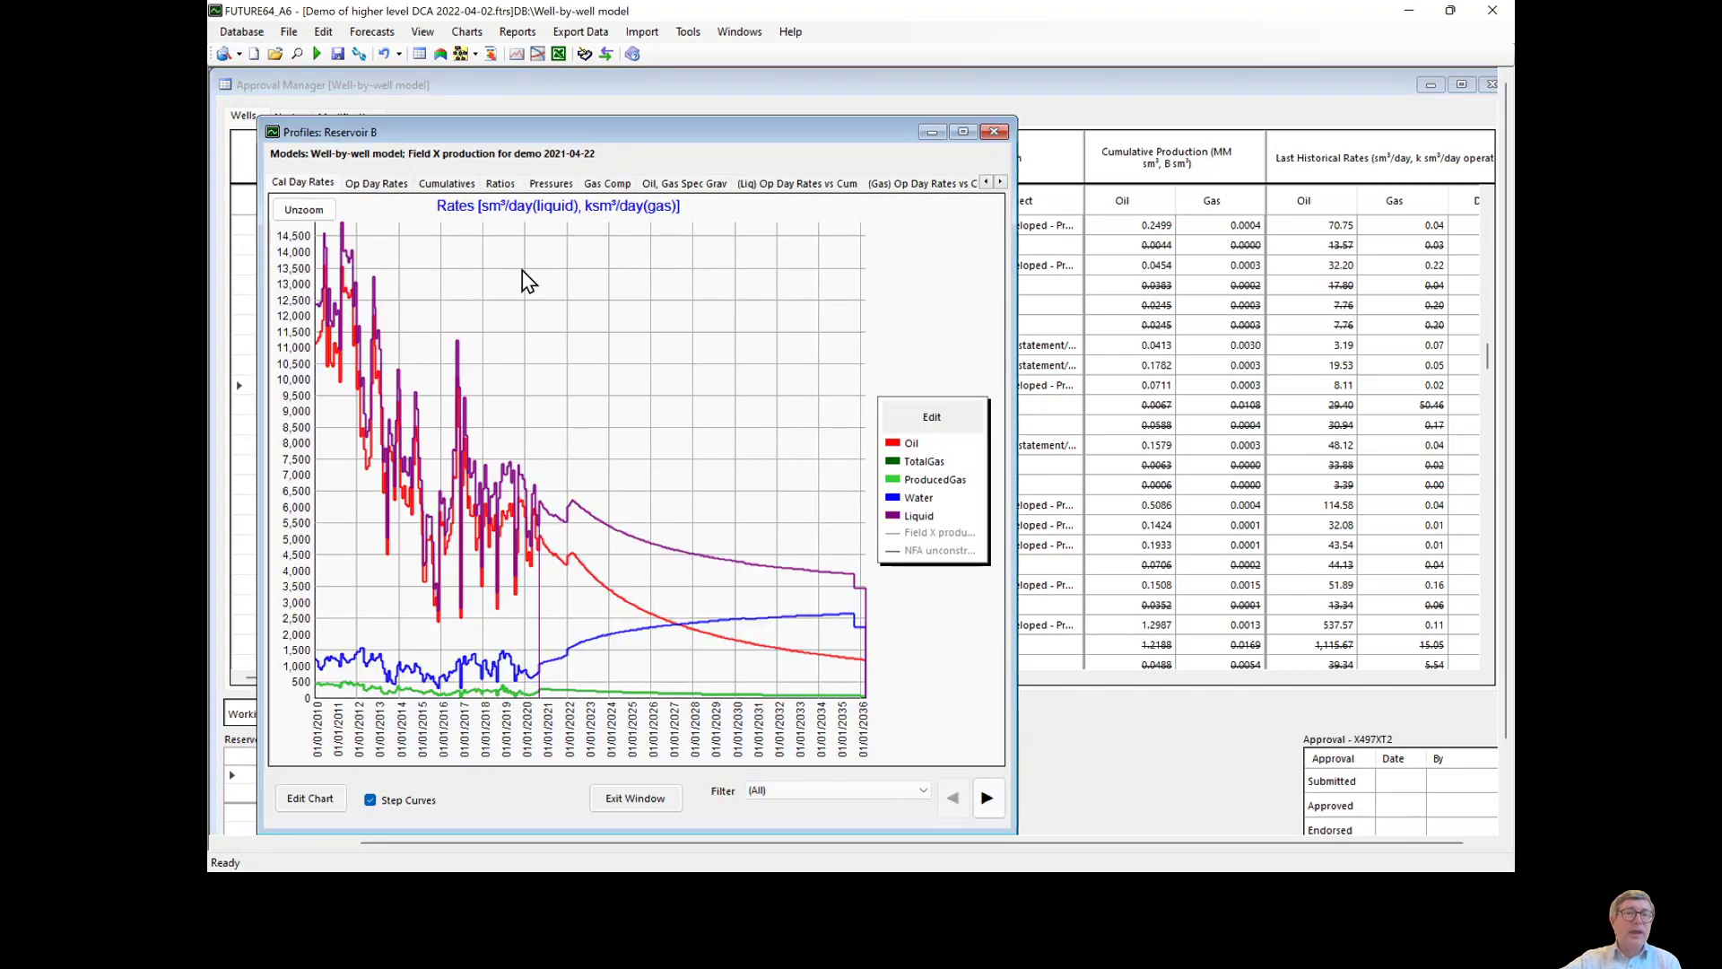
pyautogui.click(787, 191)
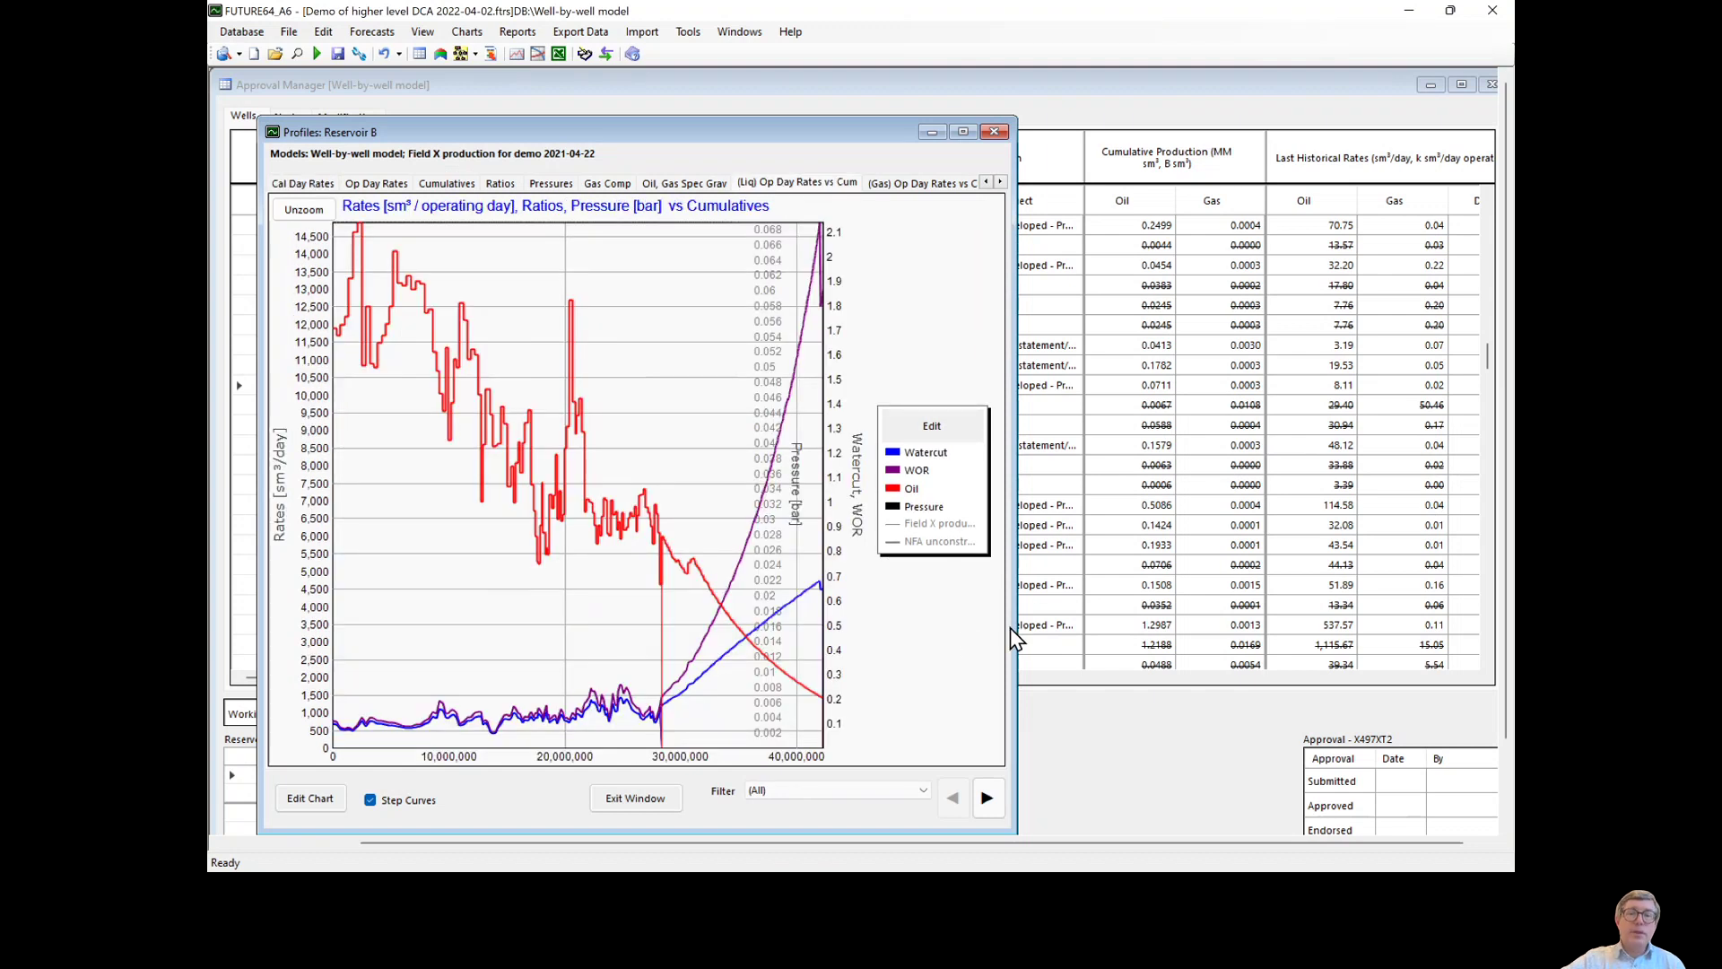
pyautogui.moveTo(1016, 622); pyautogui.dragTo(1396, 605)
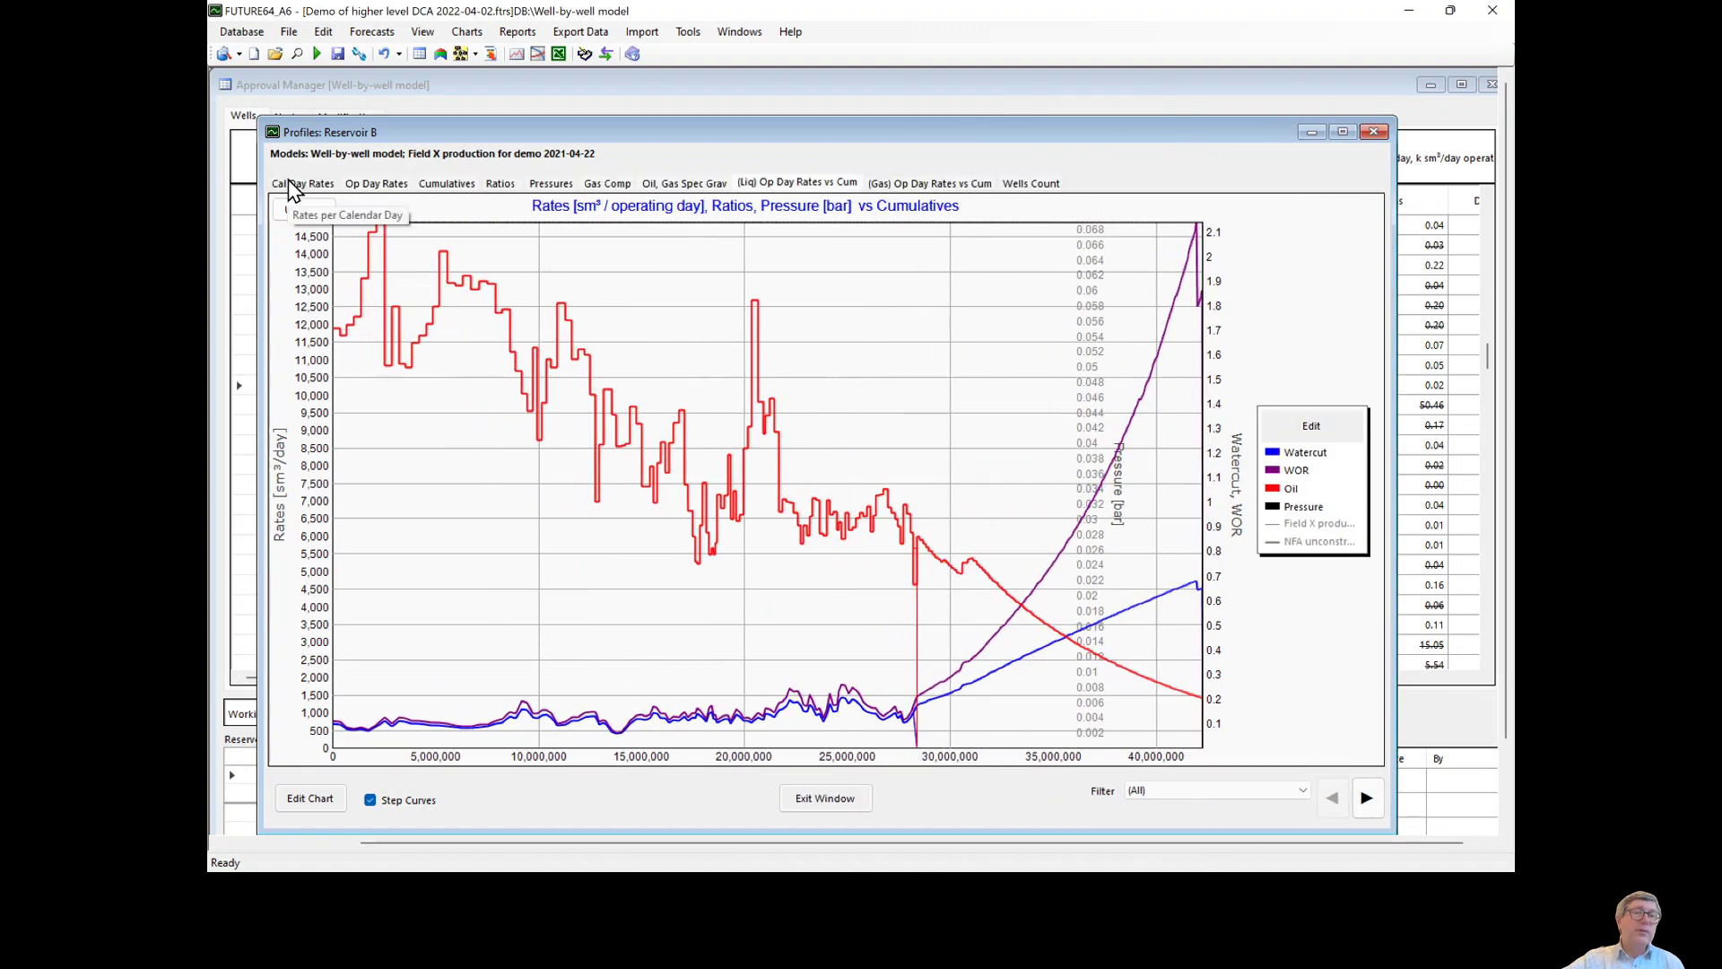
pyautogui.click(366, 187)
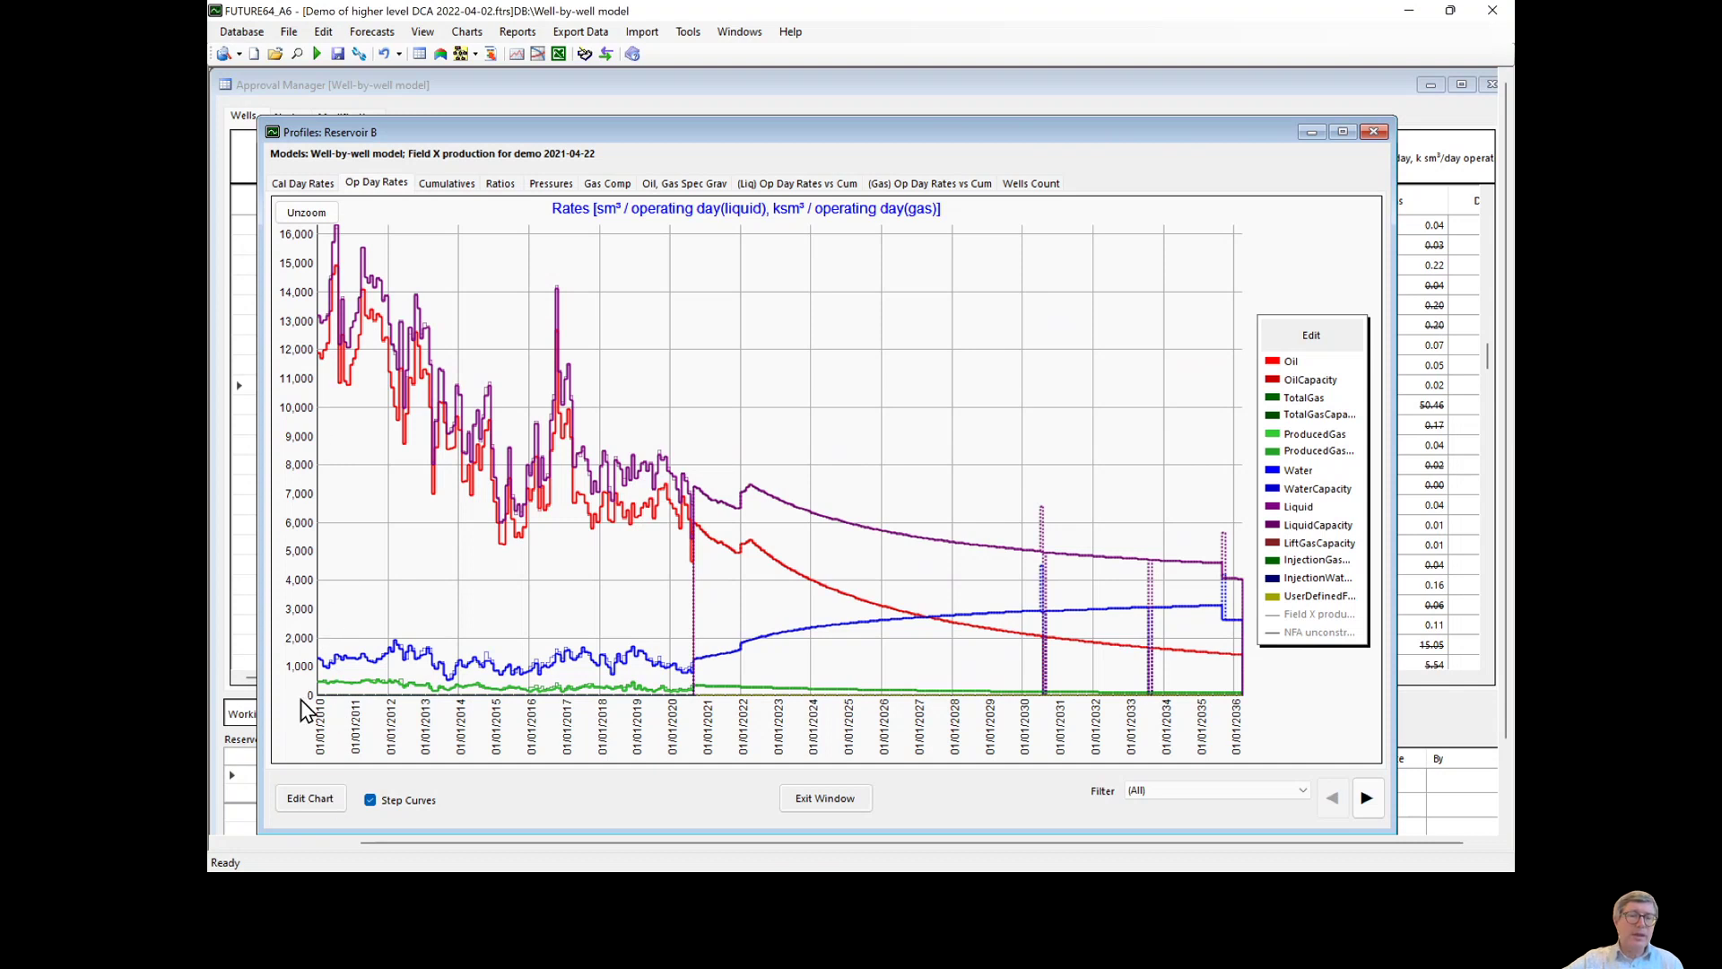
# Step: Make the operating-day rates chart's left axis logarithmic, and review the liquid rates versus cumulatives before closing the Reservoir B profiles
pyautogui.click(321, 798)
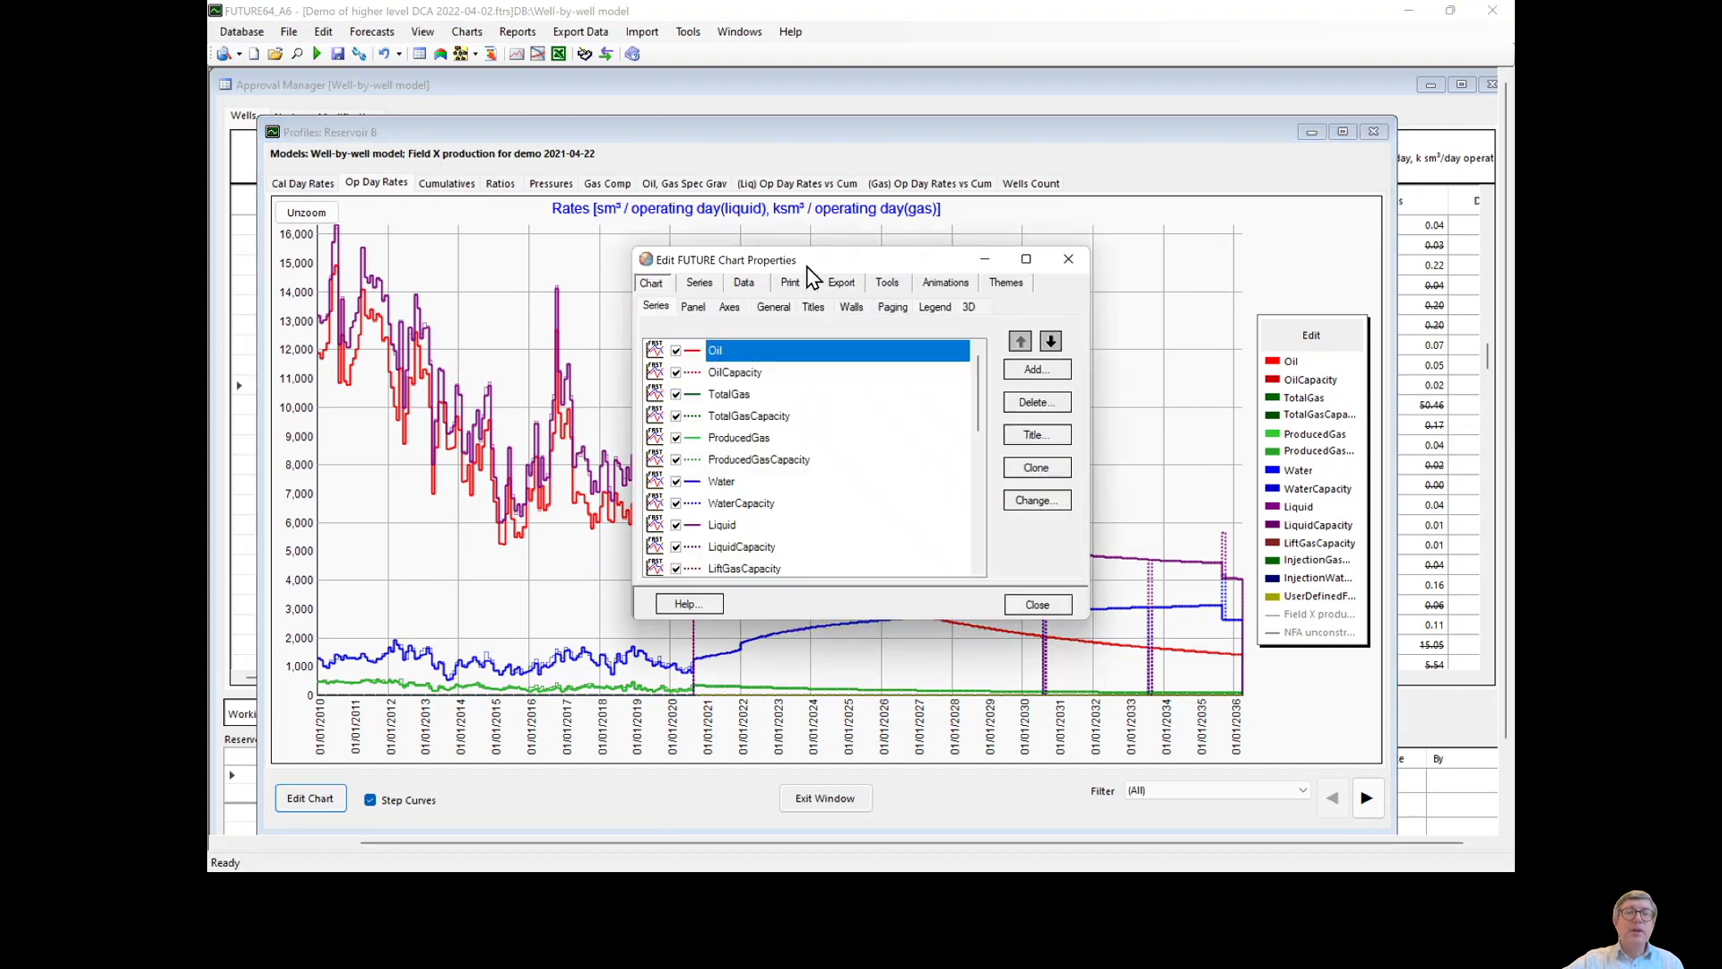
pyautogui.click(730, 306)
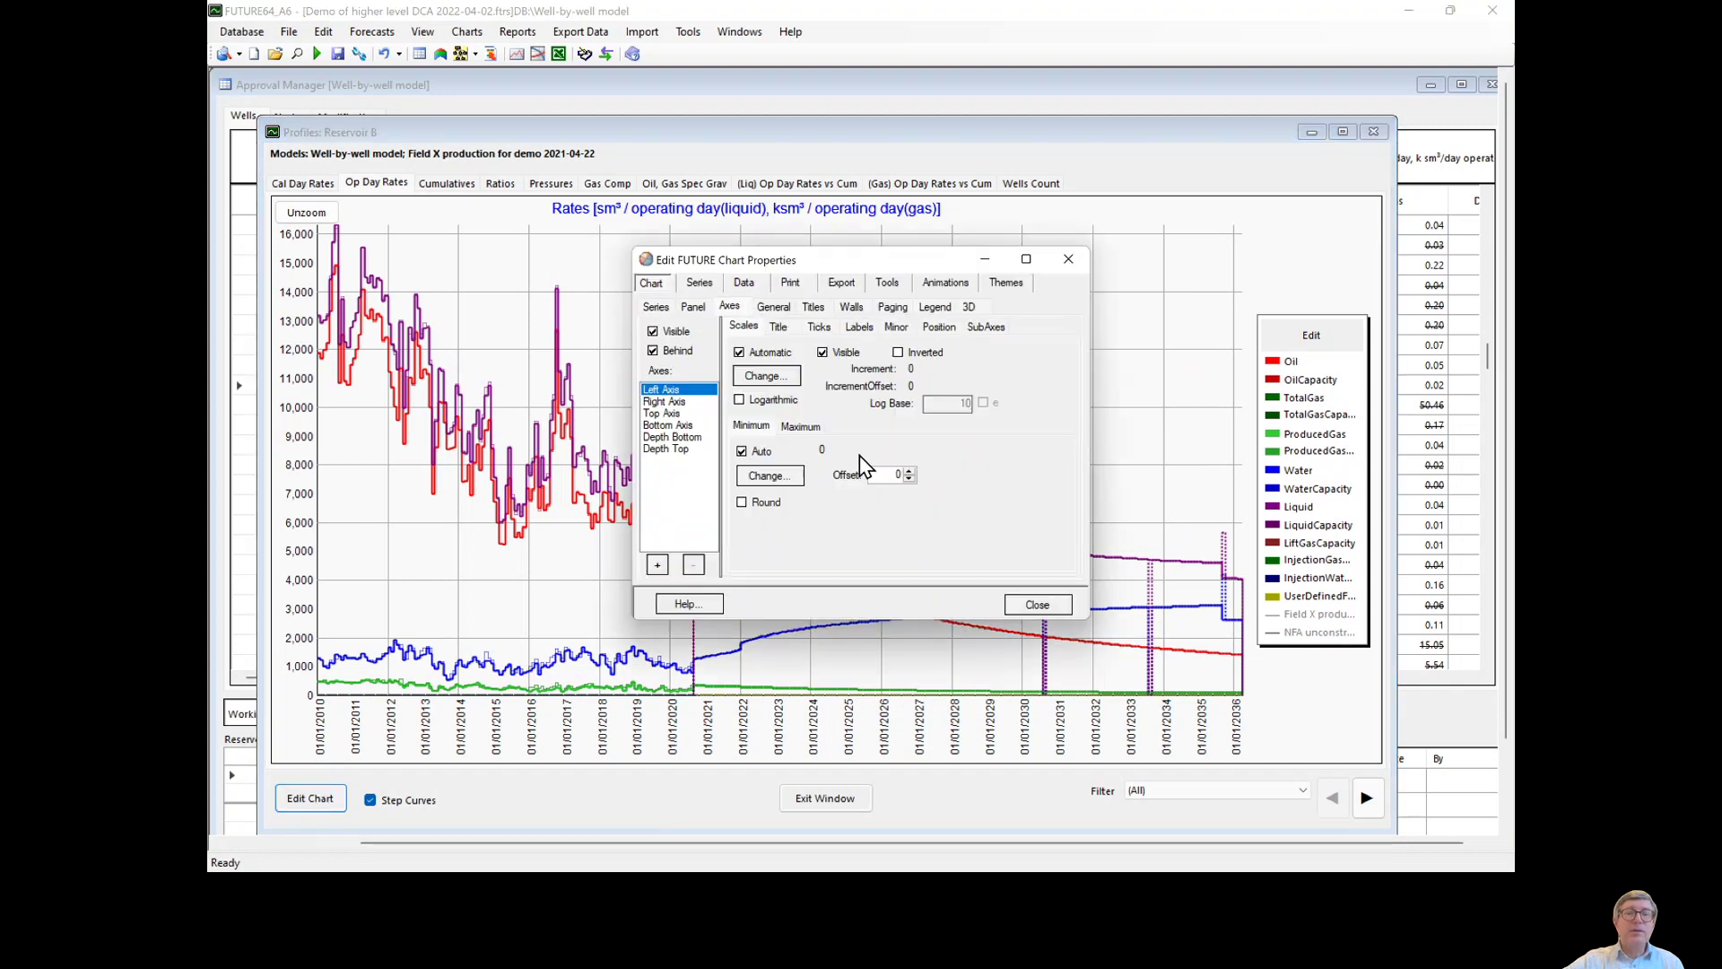
pyautogui.click(741, 400)
pyautogui.click(1027, 606)
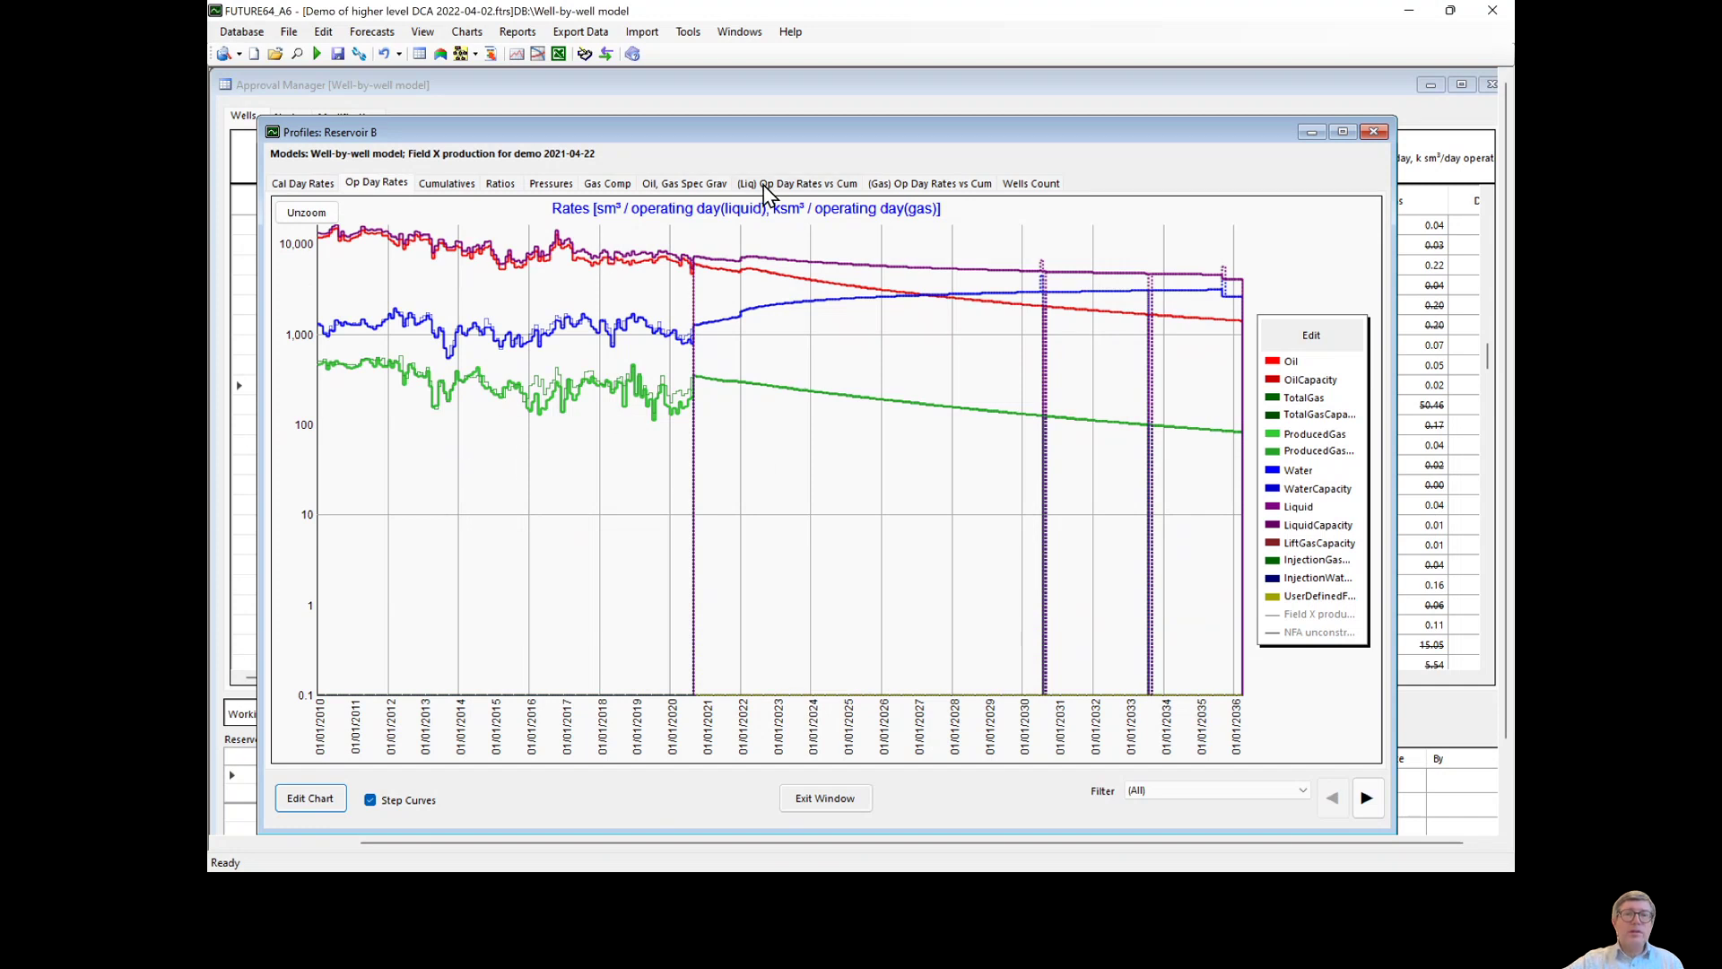
pyautogui.click(784, 191)
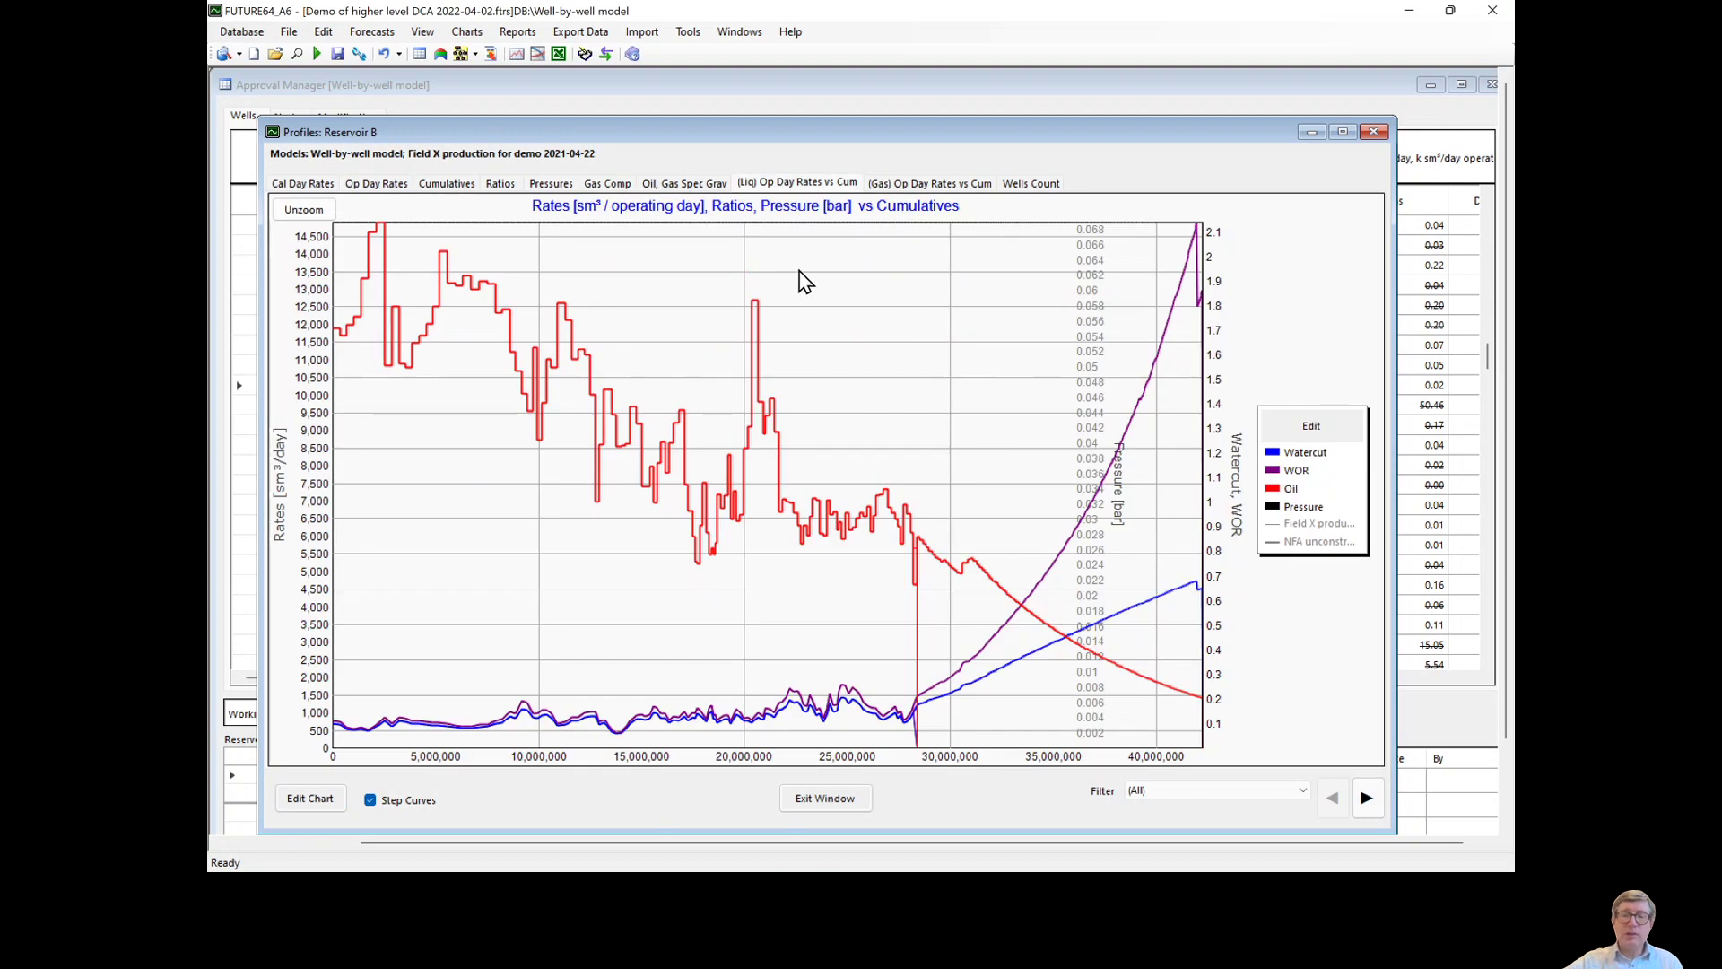
pyautogui.click(827, 799)
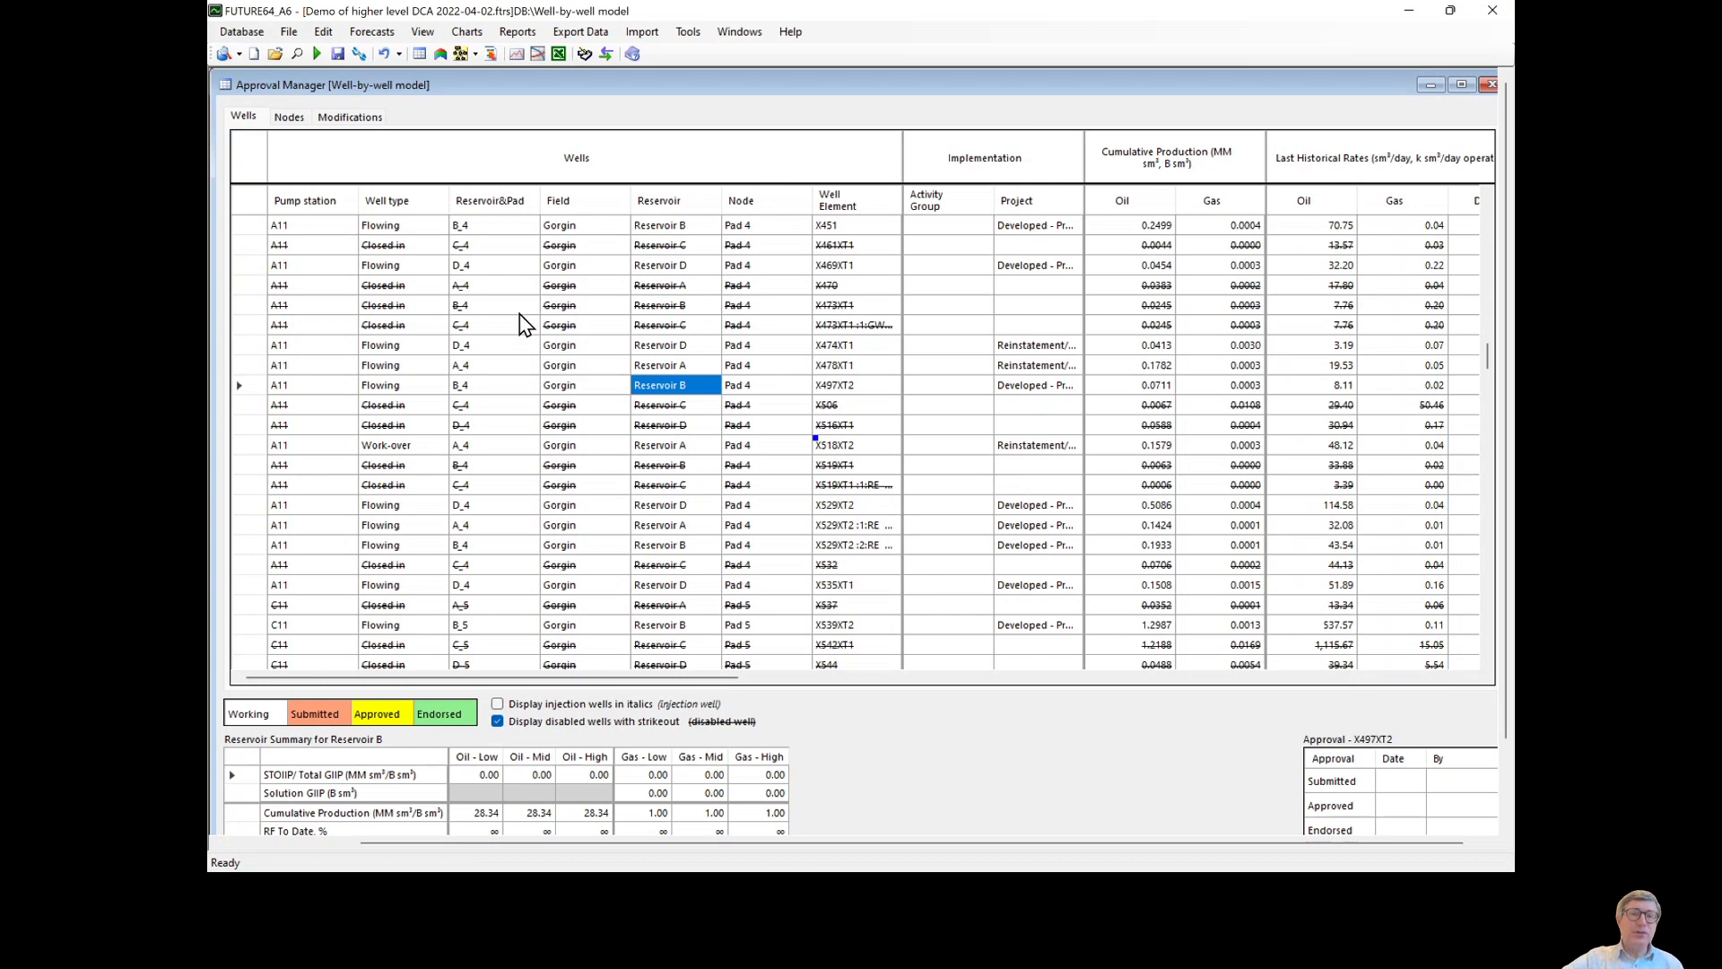
# Step: Inspect the Reservoir&Pad categorisation's membership specification and category list in an enlarged window, leaving its properties unchanged
pyautogui.click(326, 32)
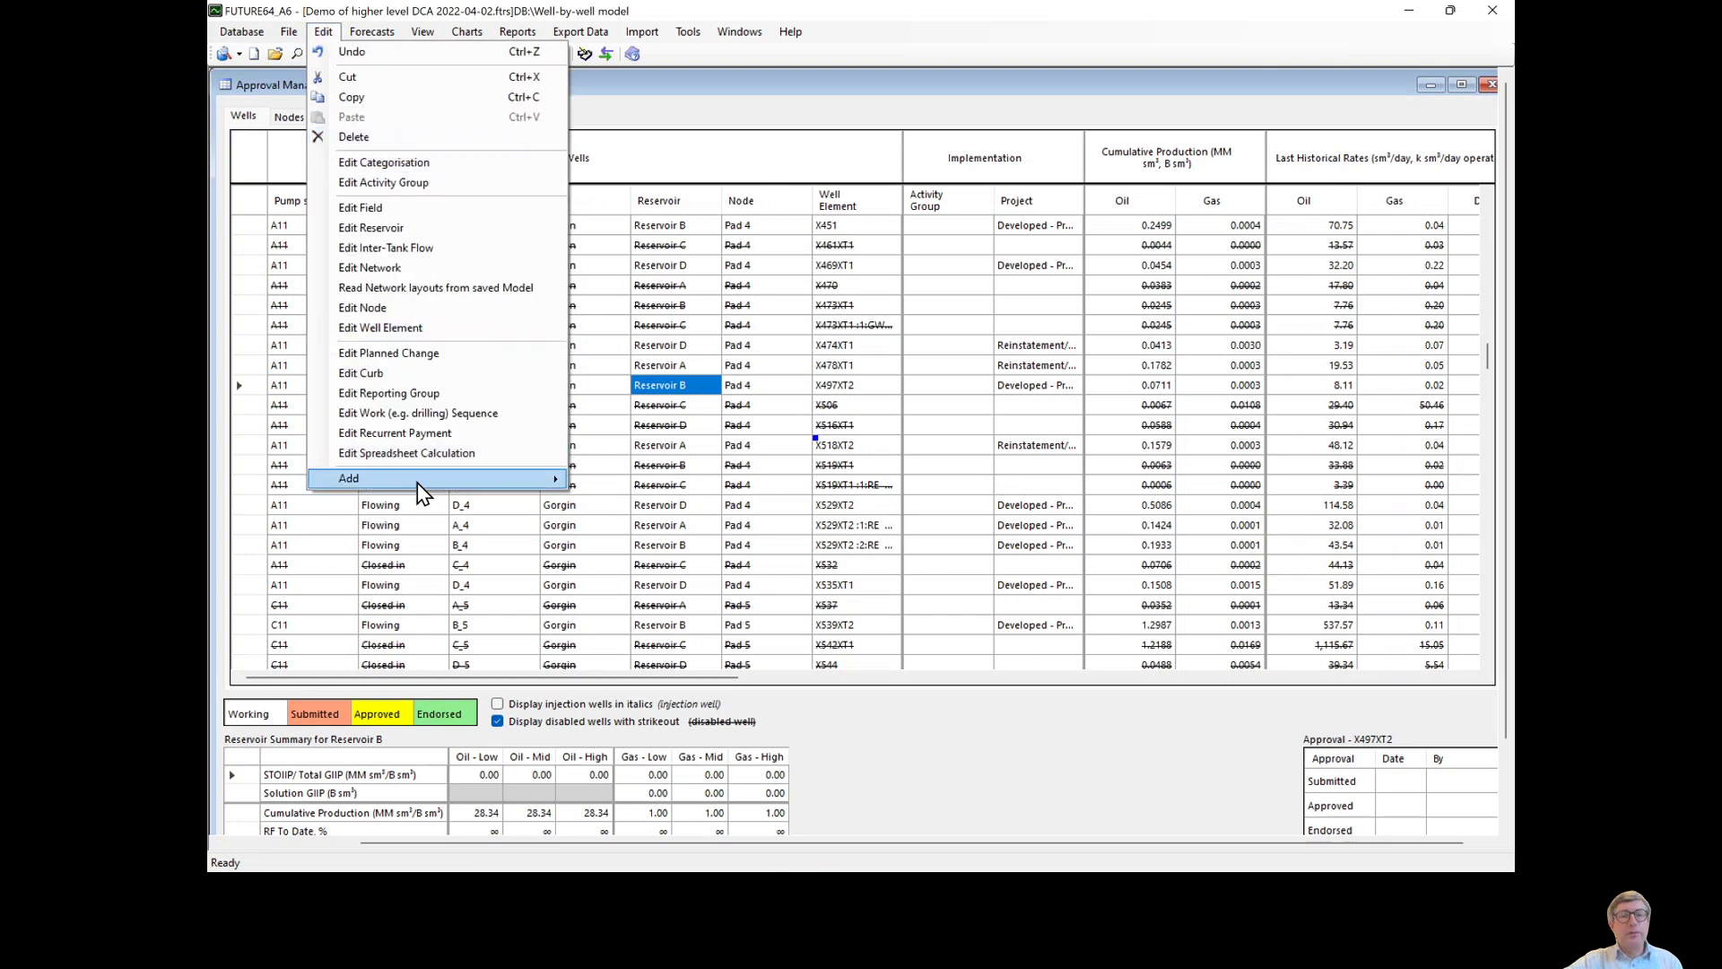
pyautogui.moveTo(417, 480)
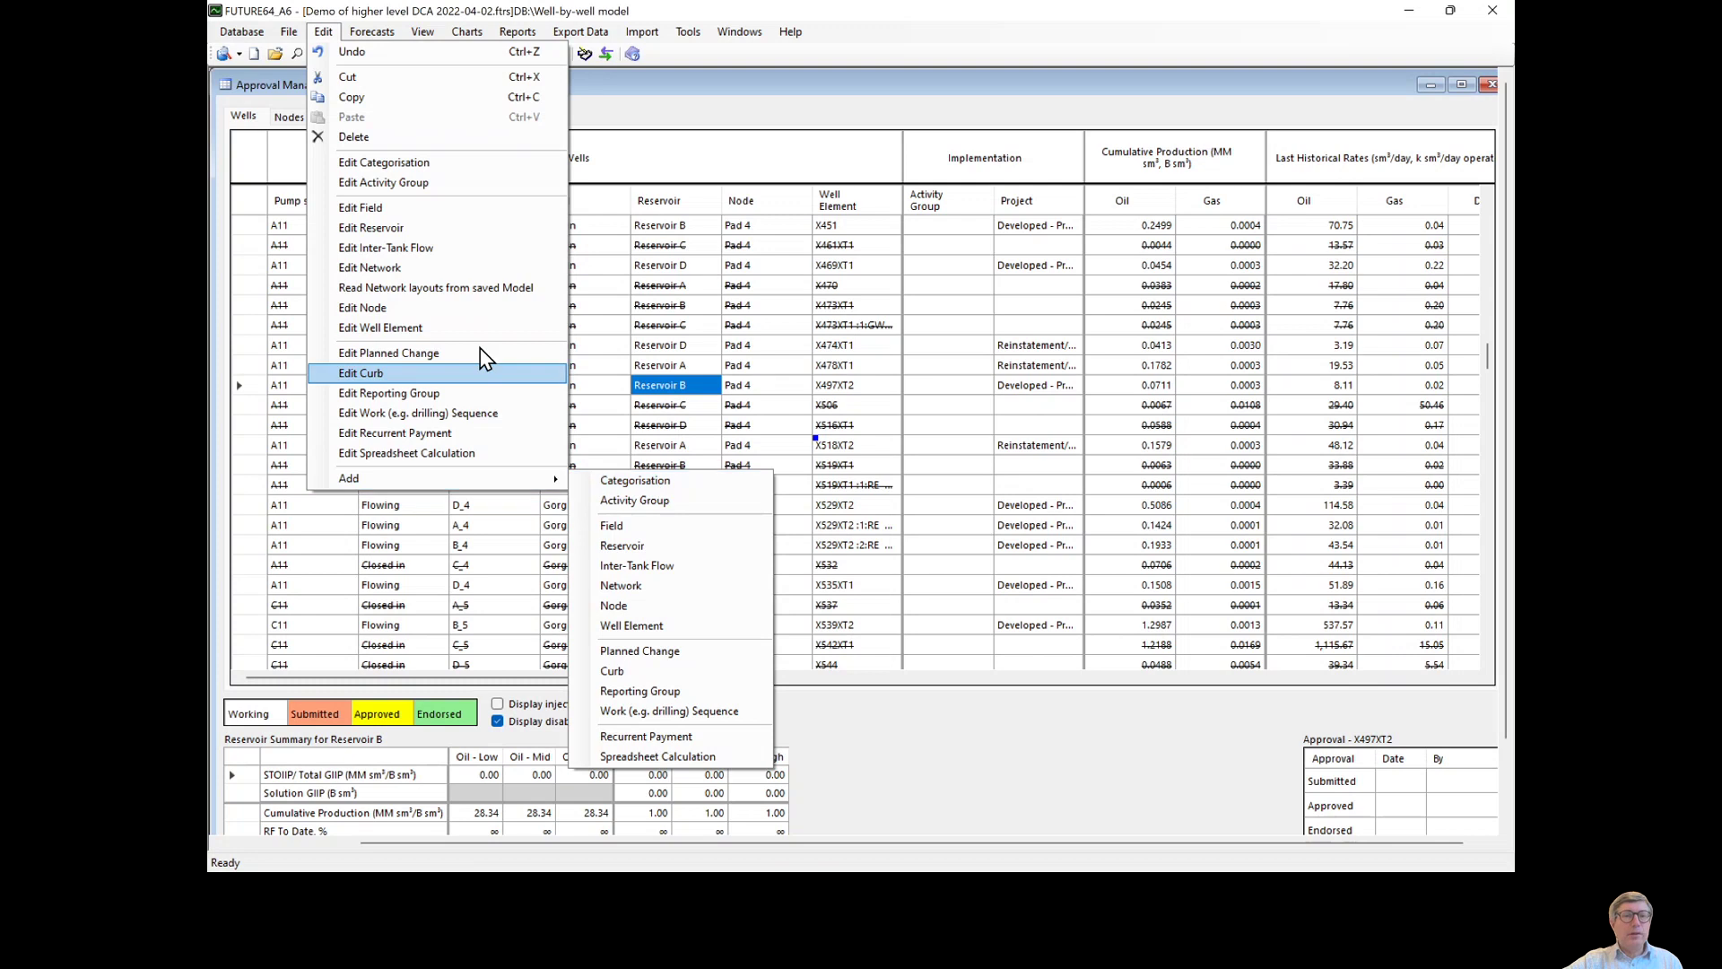
pyautogui.click(420, 164)
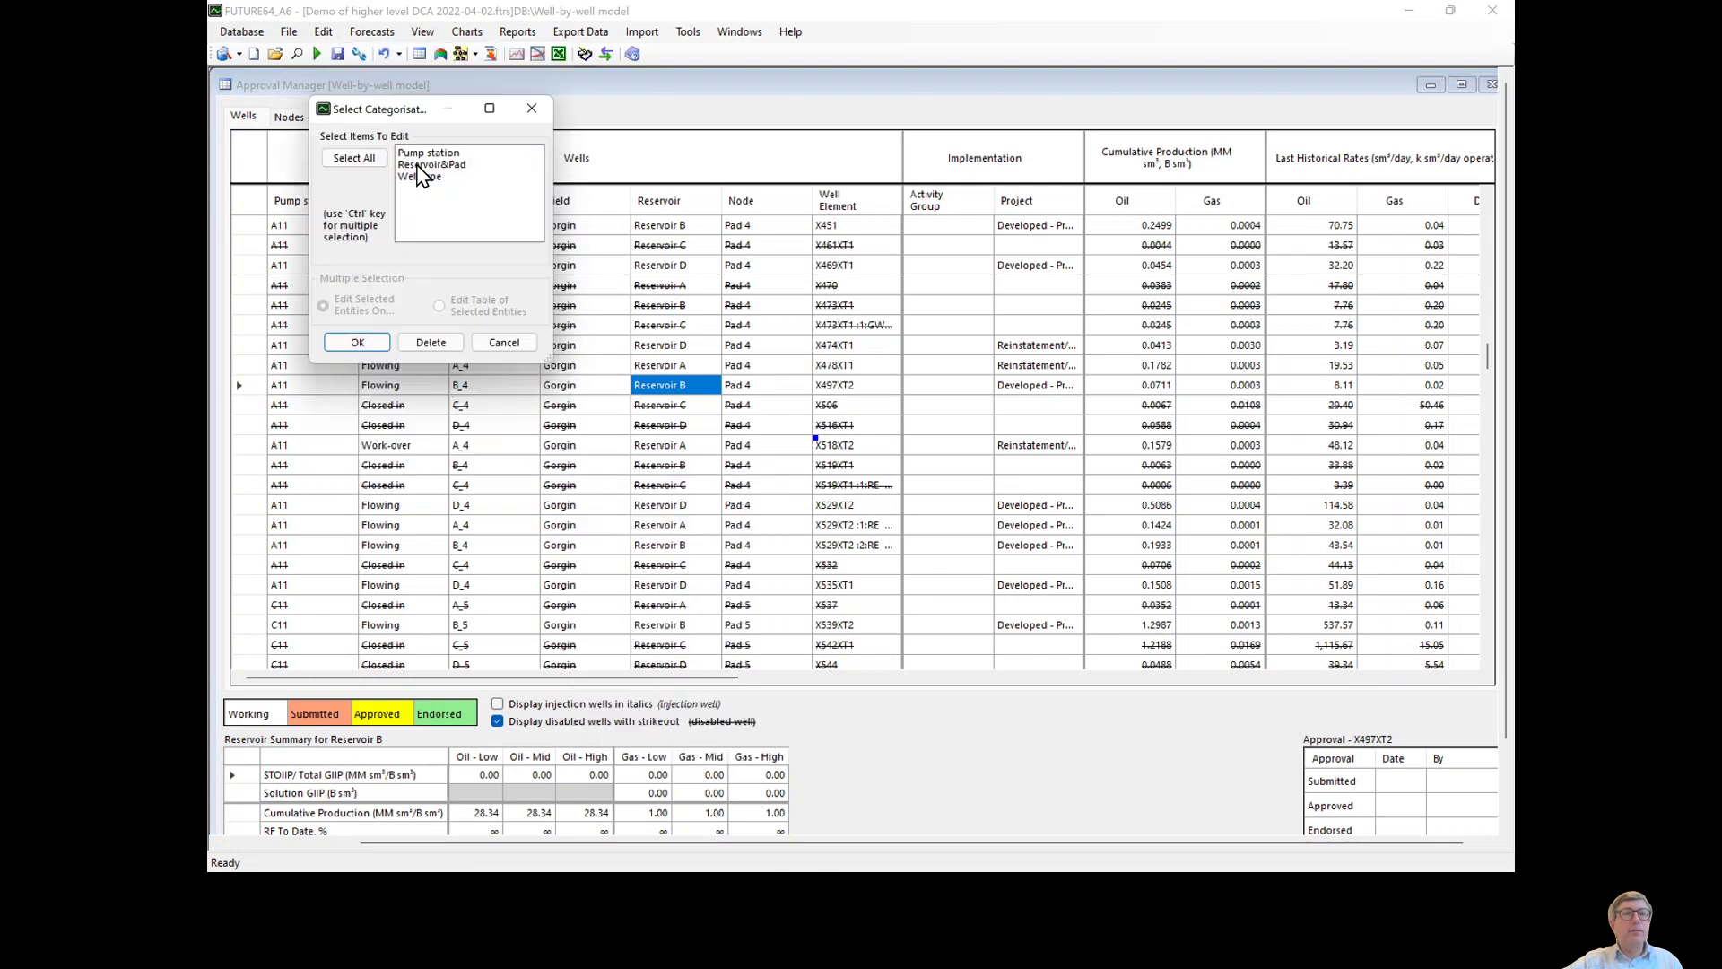
pyautogui.click(431, 167)
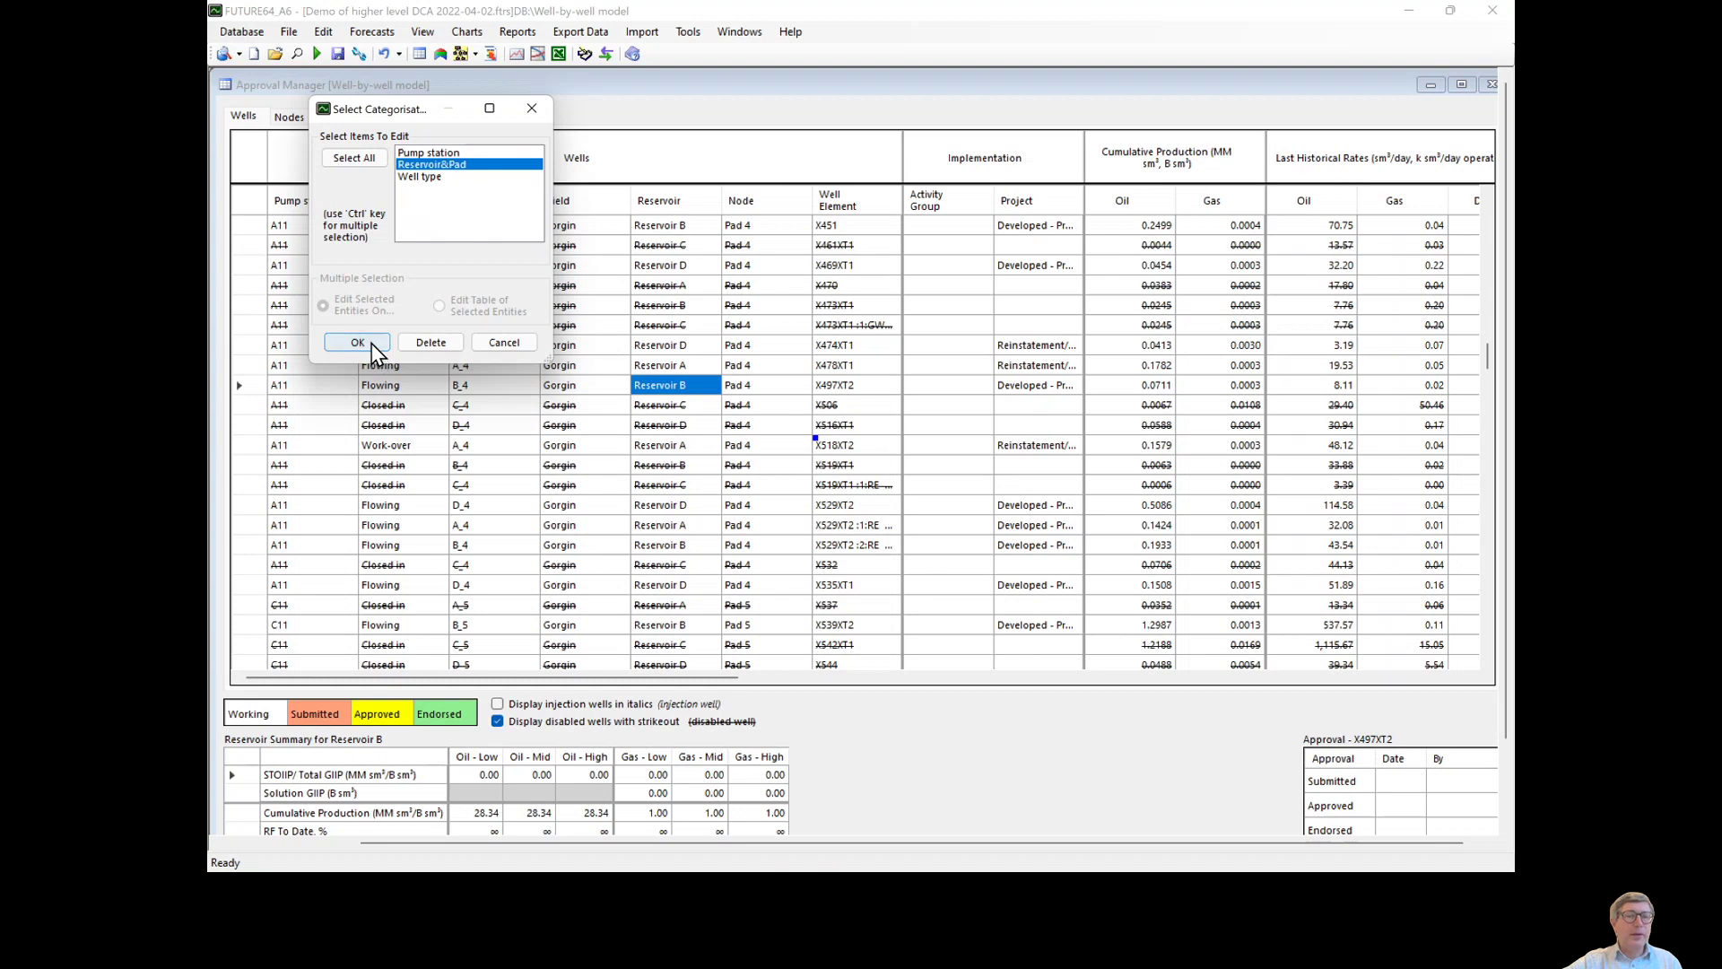
pyautogui.click(372, 343)
pyautogui.moveTo(713, 504); pyautogui.dragTo(1091, 631)
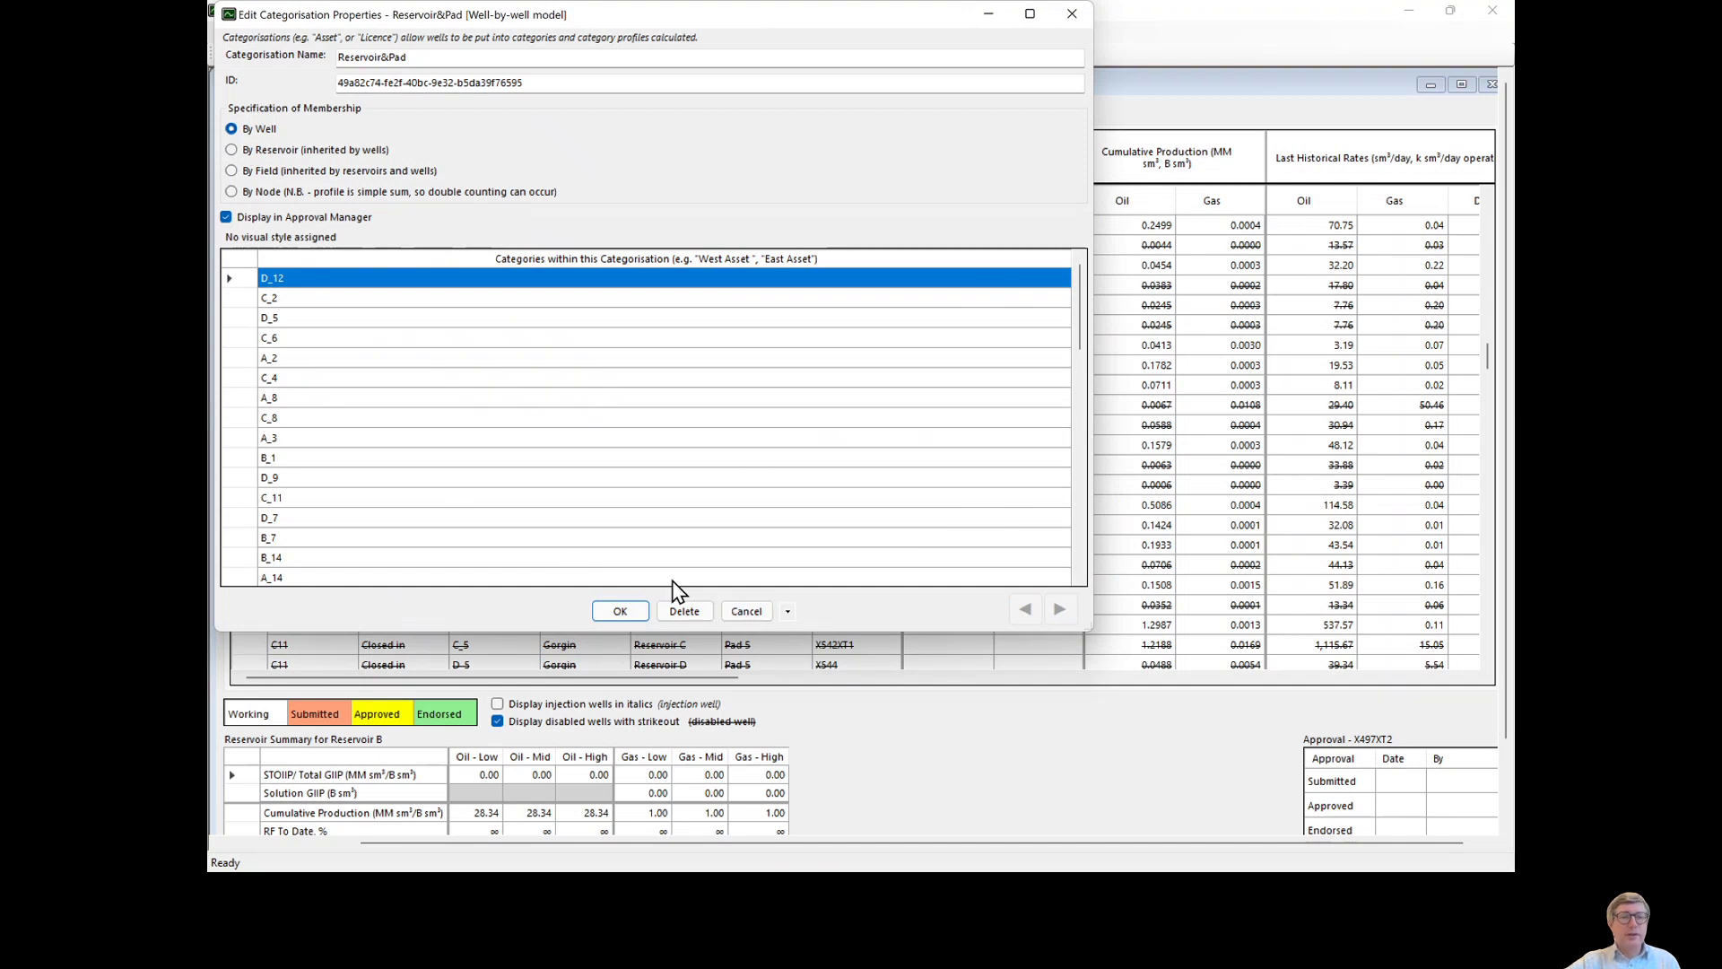
pyautogui.click(746, 611)
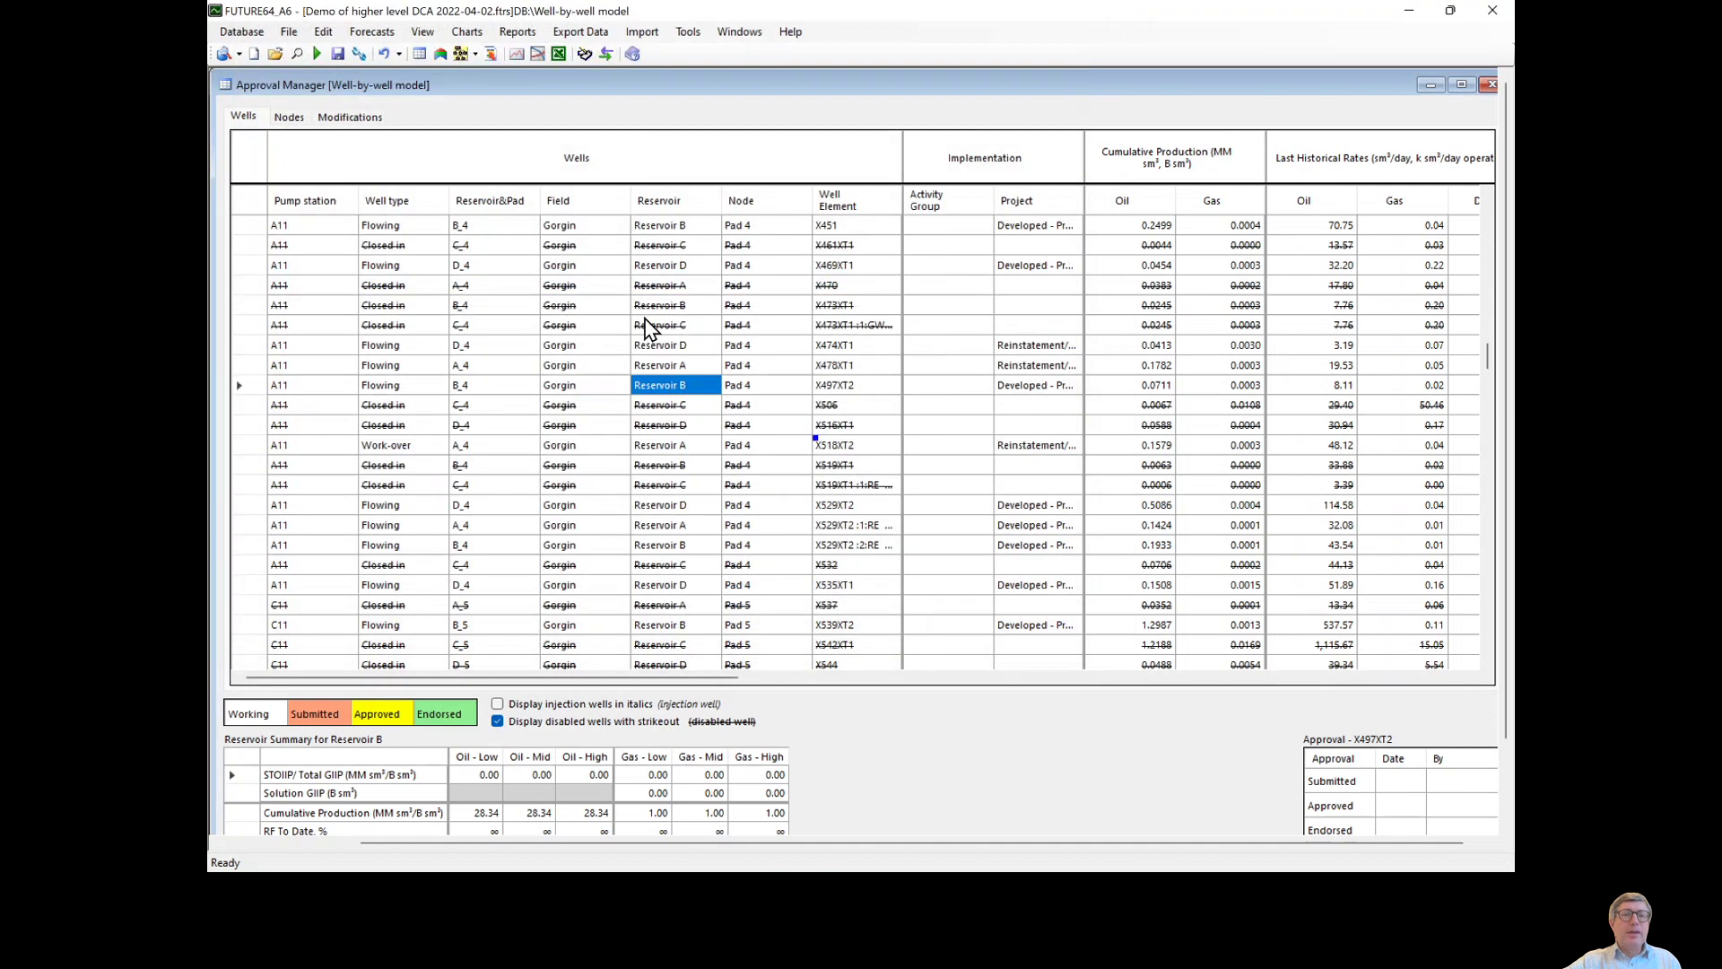
# Step: View category B_4's forecast with historical data, examine its liquid operating-day rates versus cumulatives, and close the profiles
pyautogui.click(488, 386)
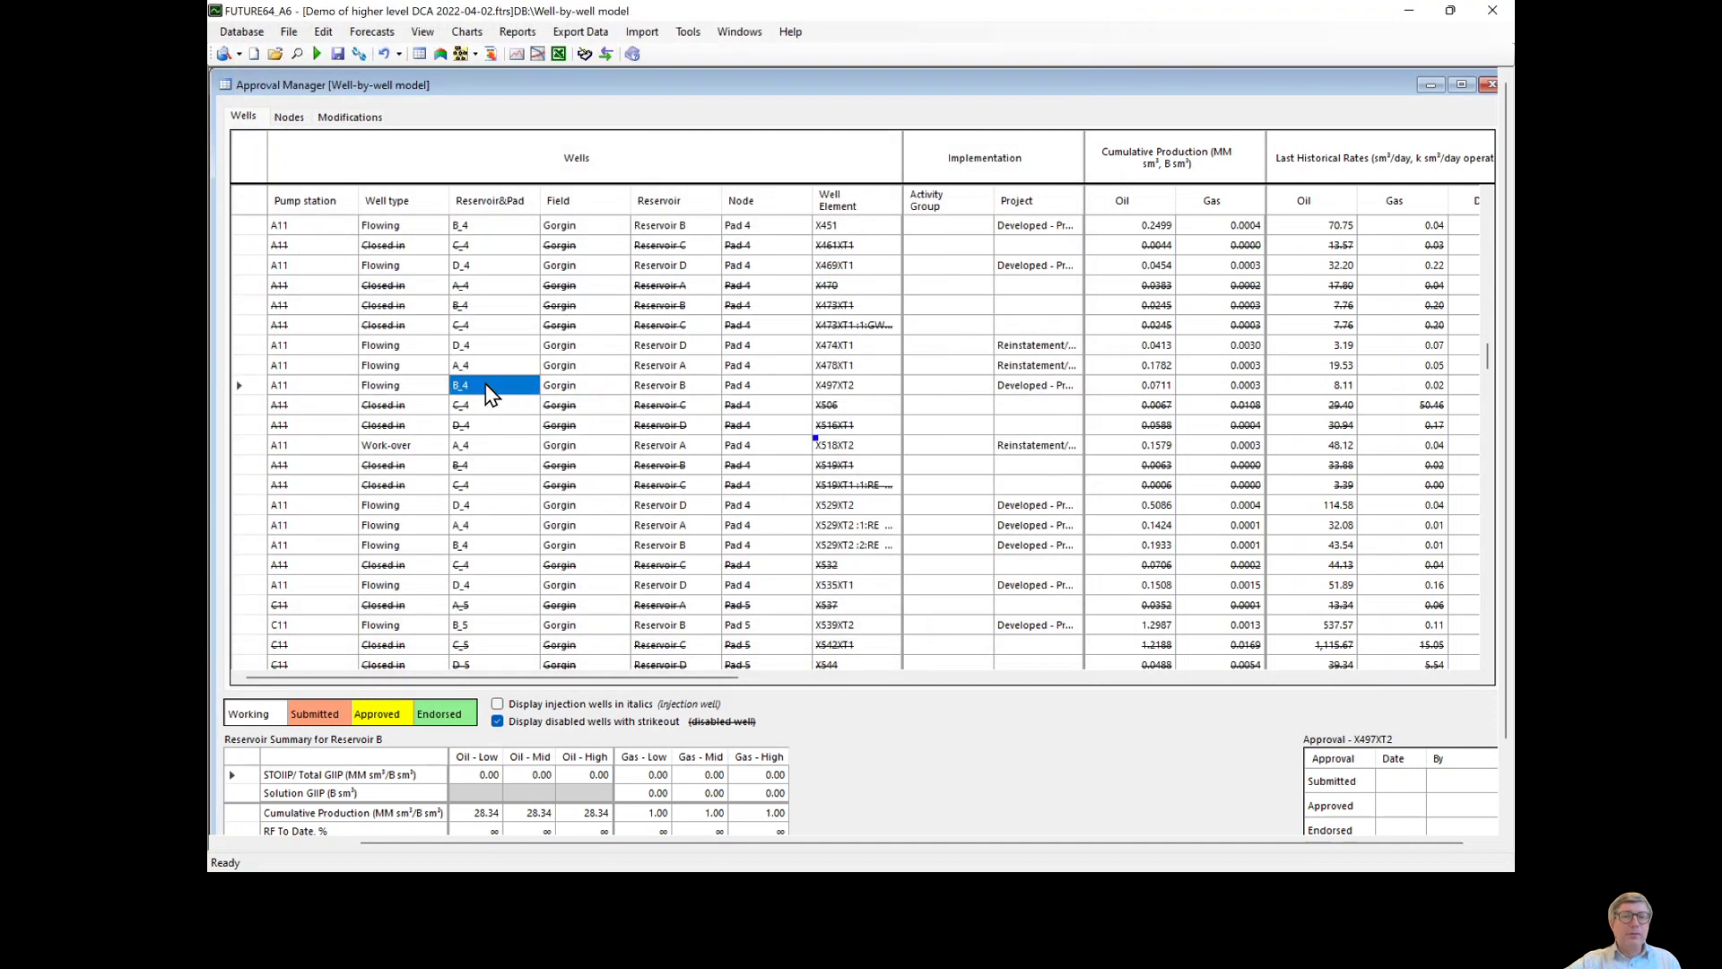
pyautogui.rightClick(484, 384)
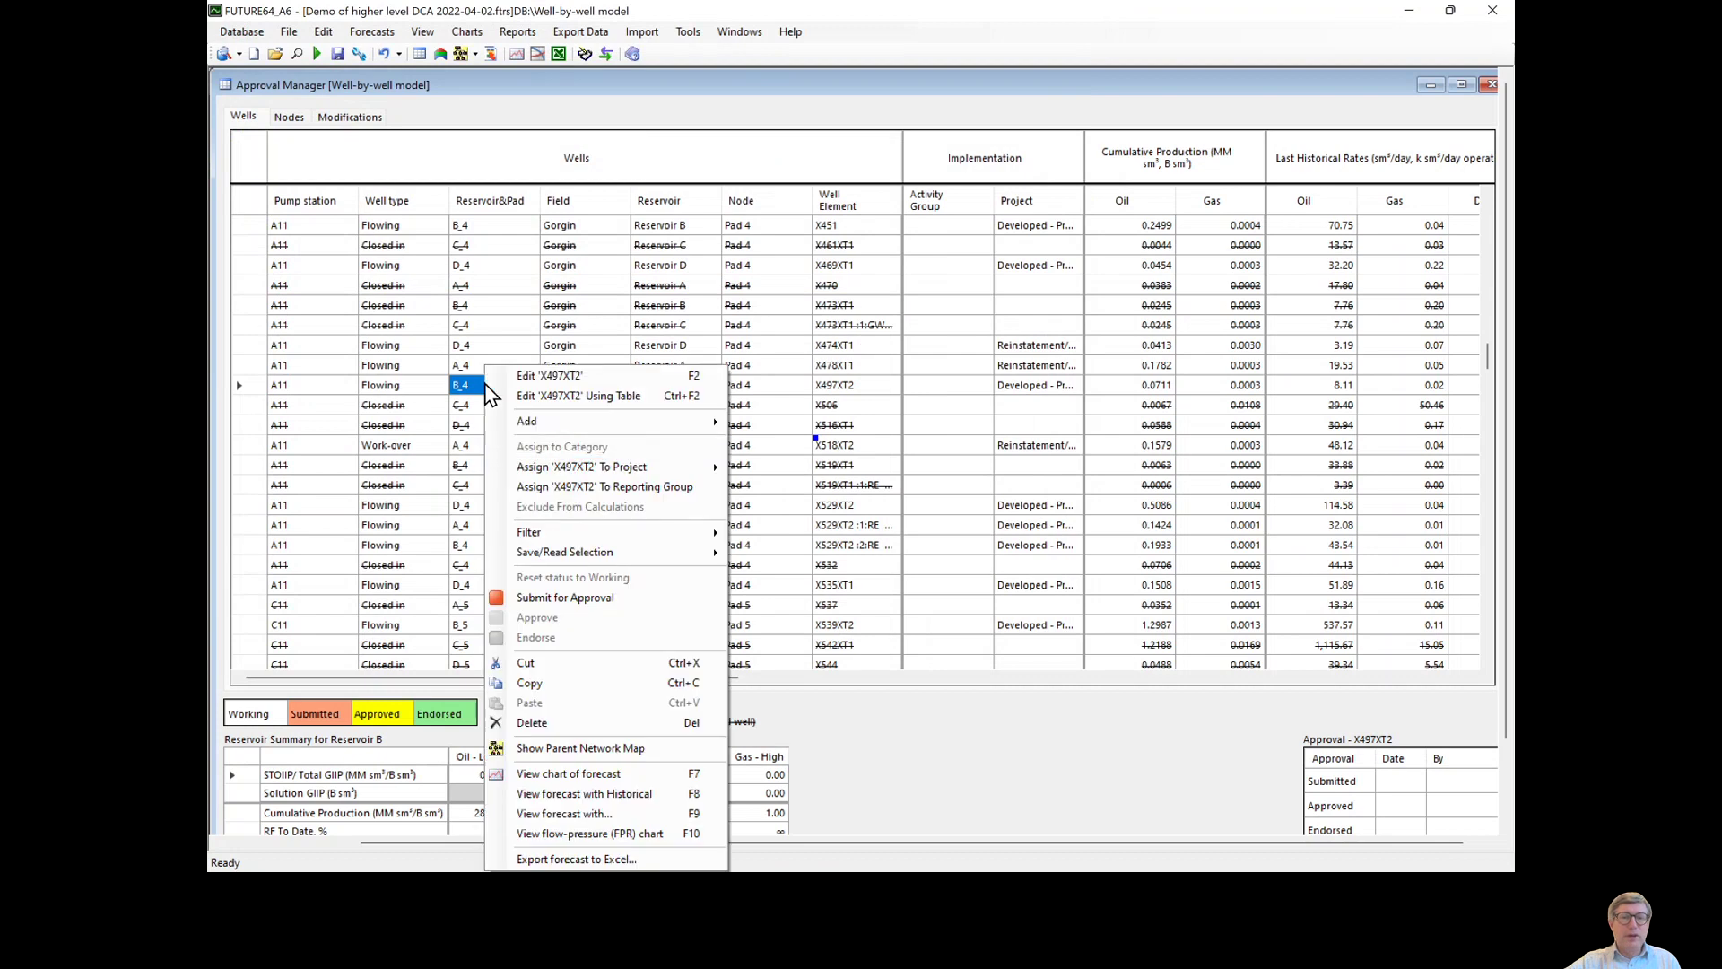
pyautogui.click(599, 796)
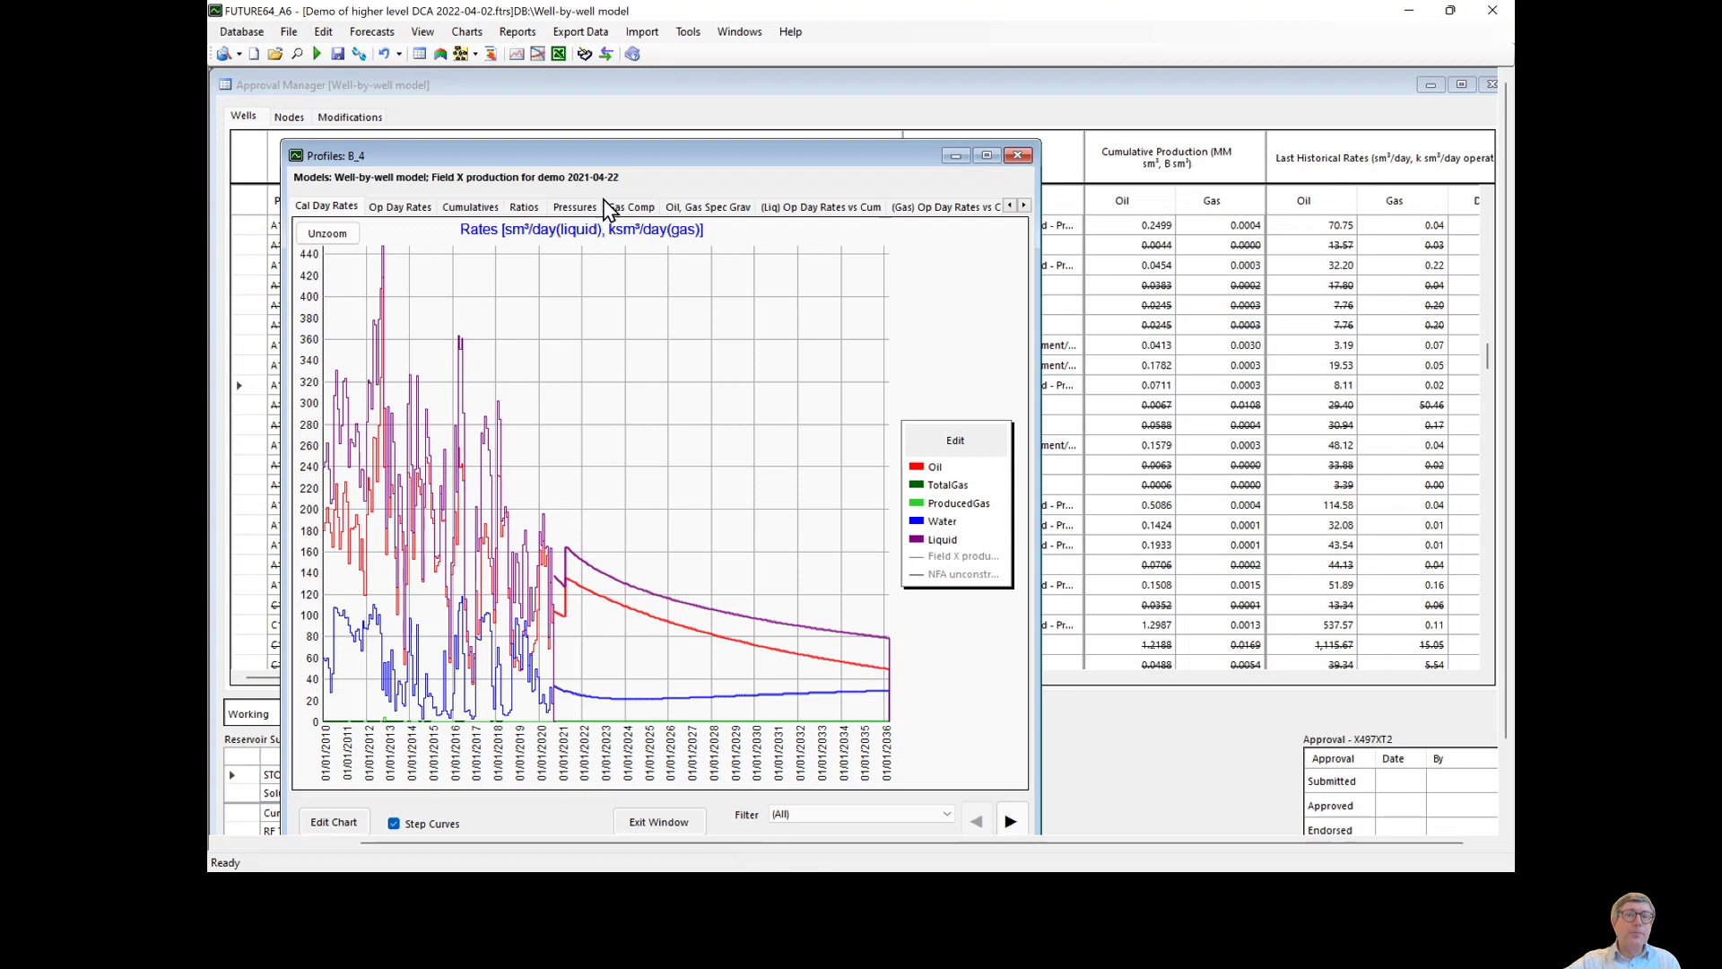
pyautogui.click(827, 207)
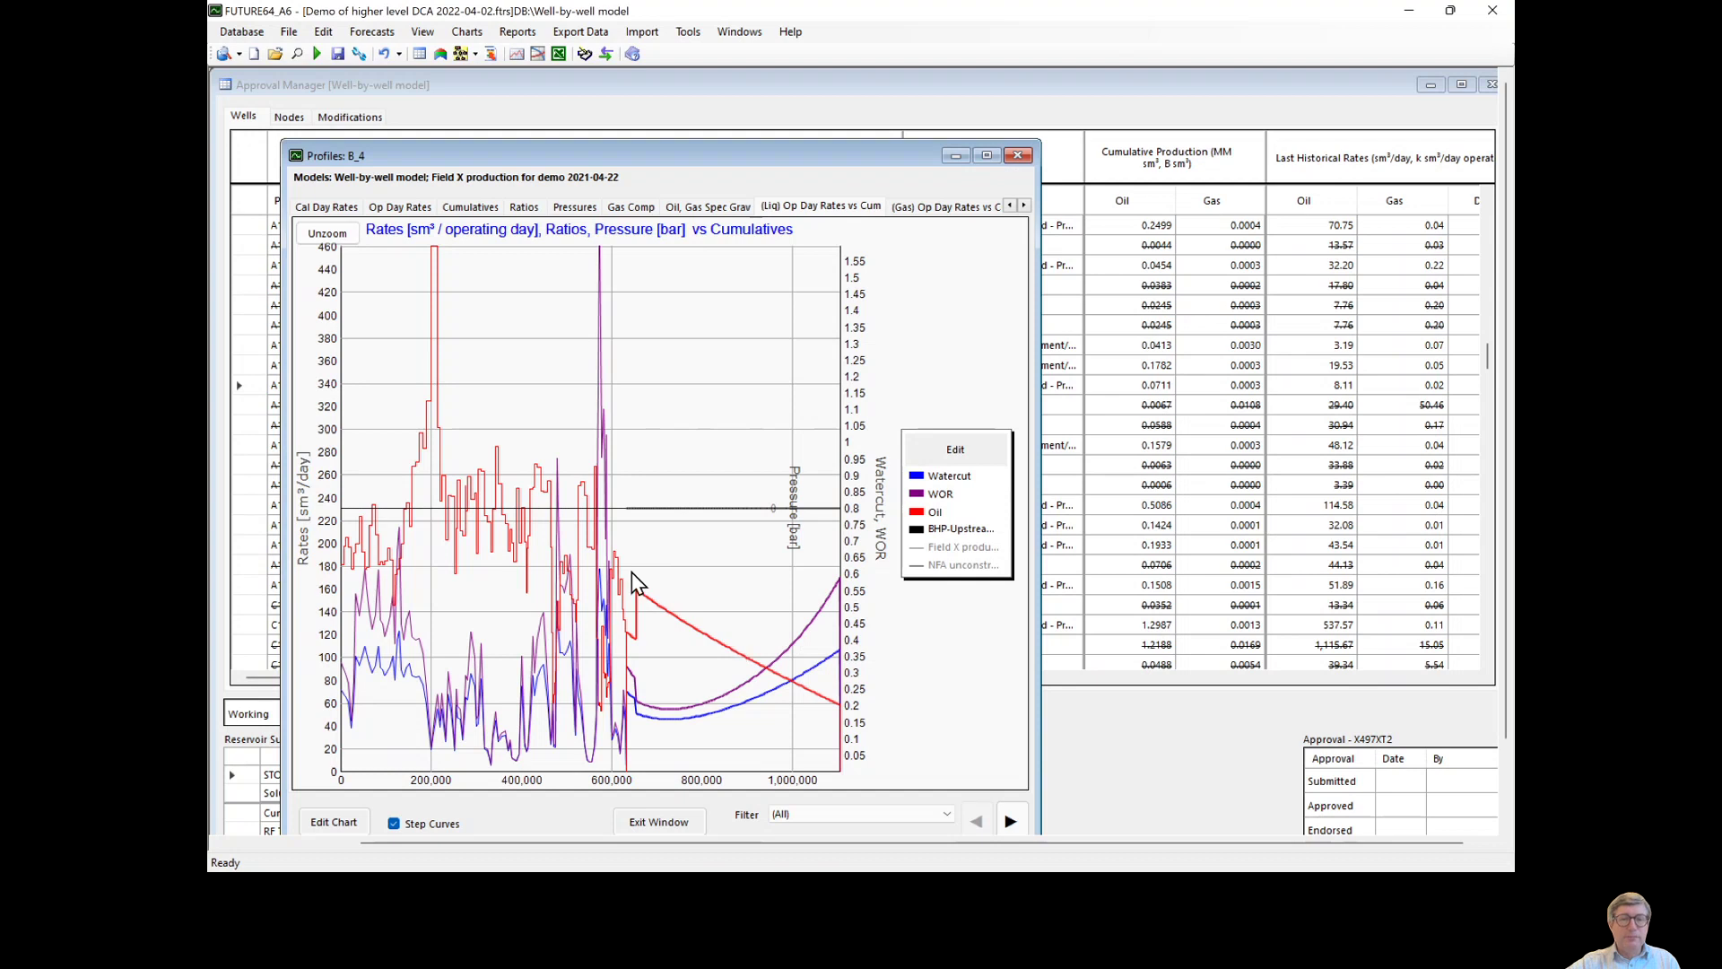
pyautogui.click(668, 822)
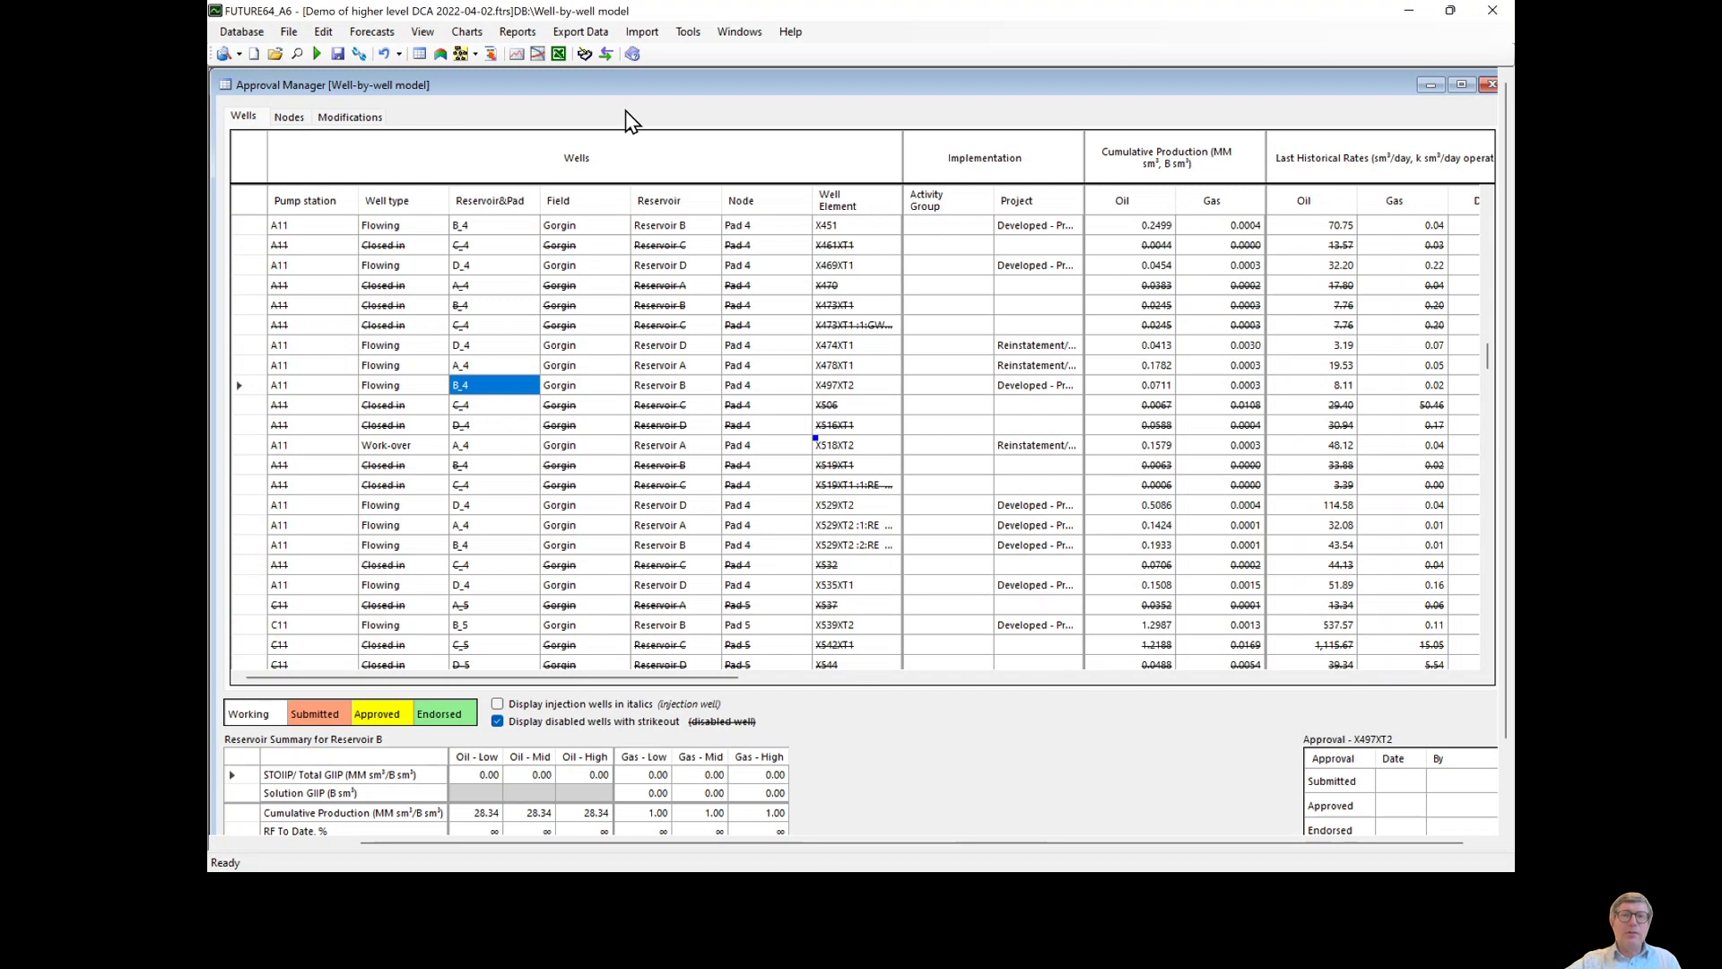
# Step: Review the options for importing category membership from an Excel list, and close the dialog without importing
pyautogui.click(639, 32)
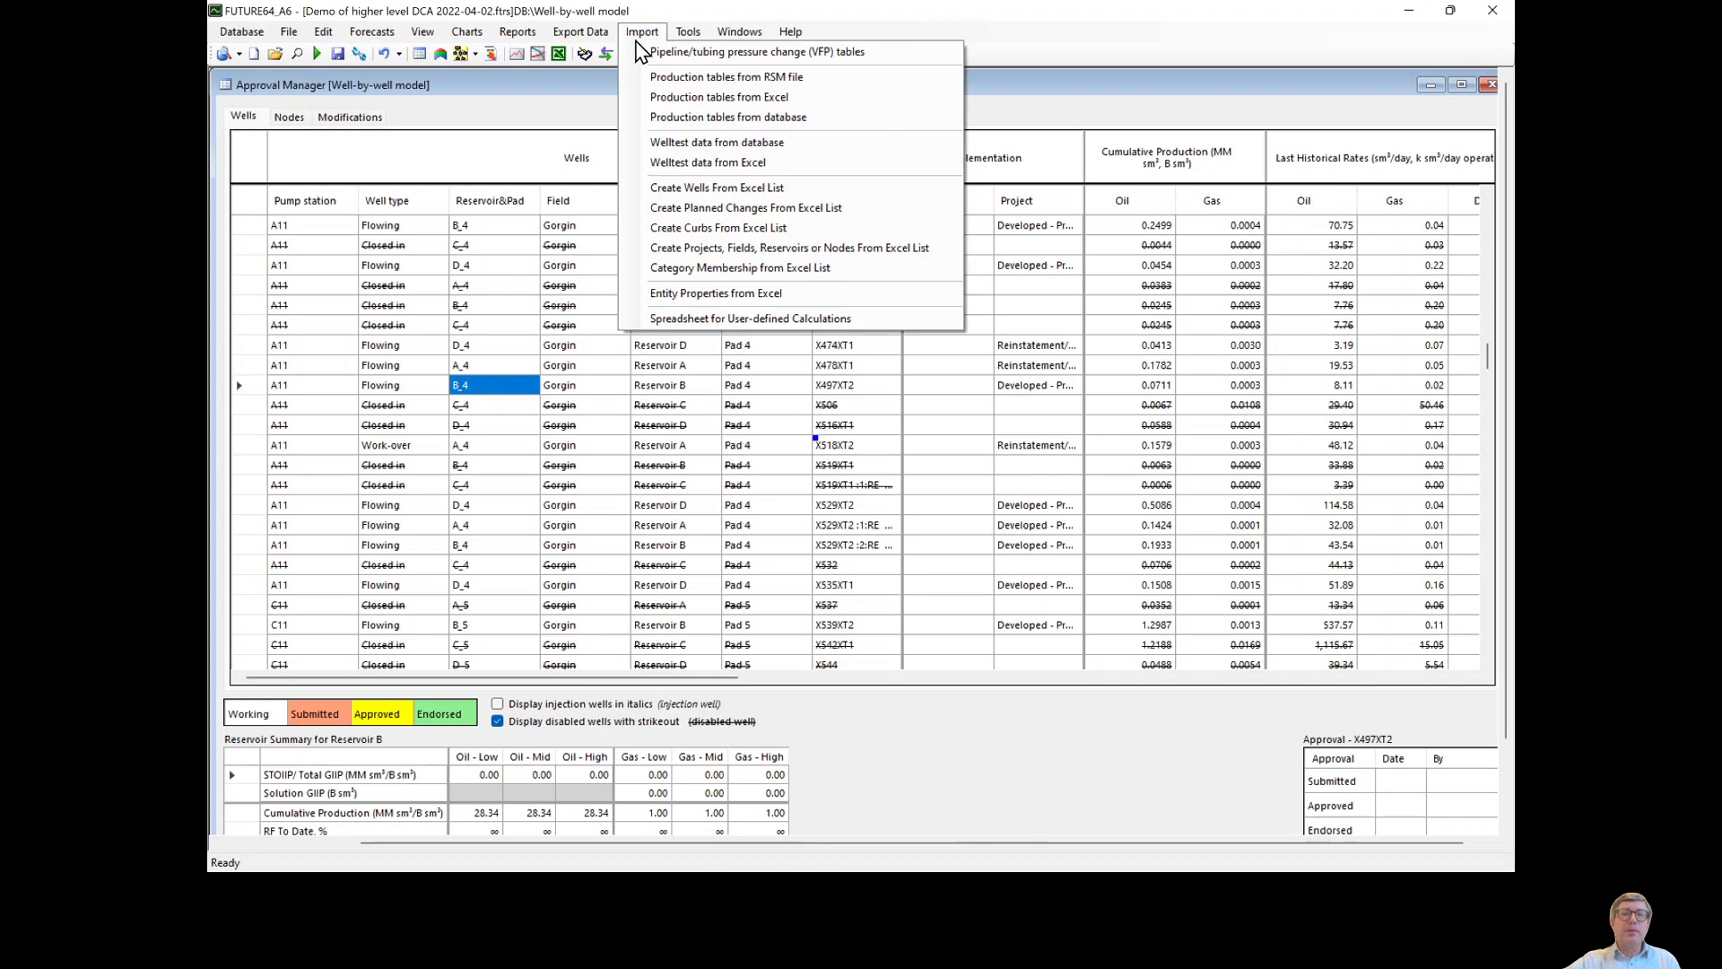
pyautogui.click(739, 268)
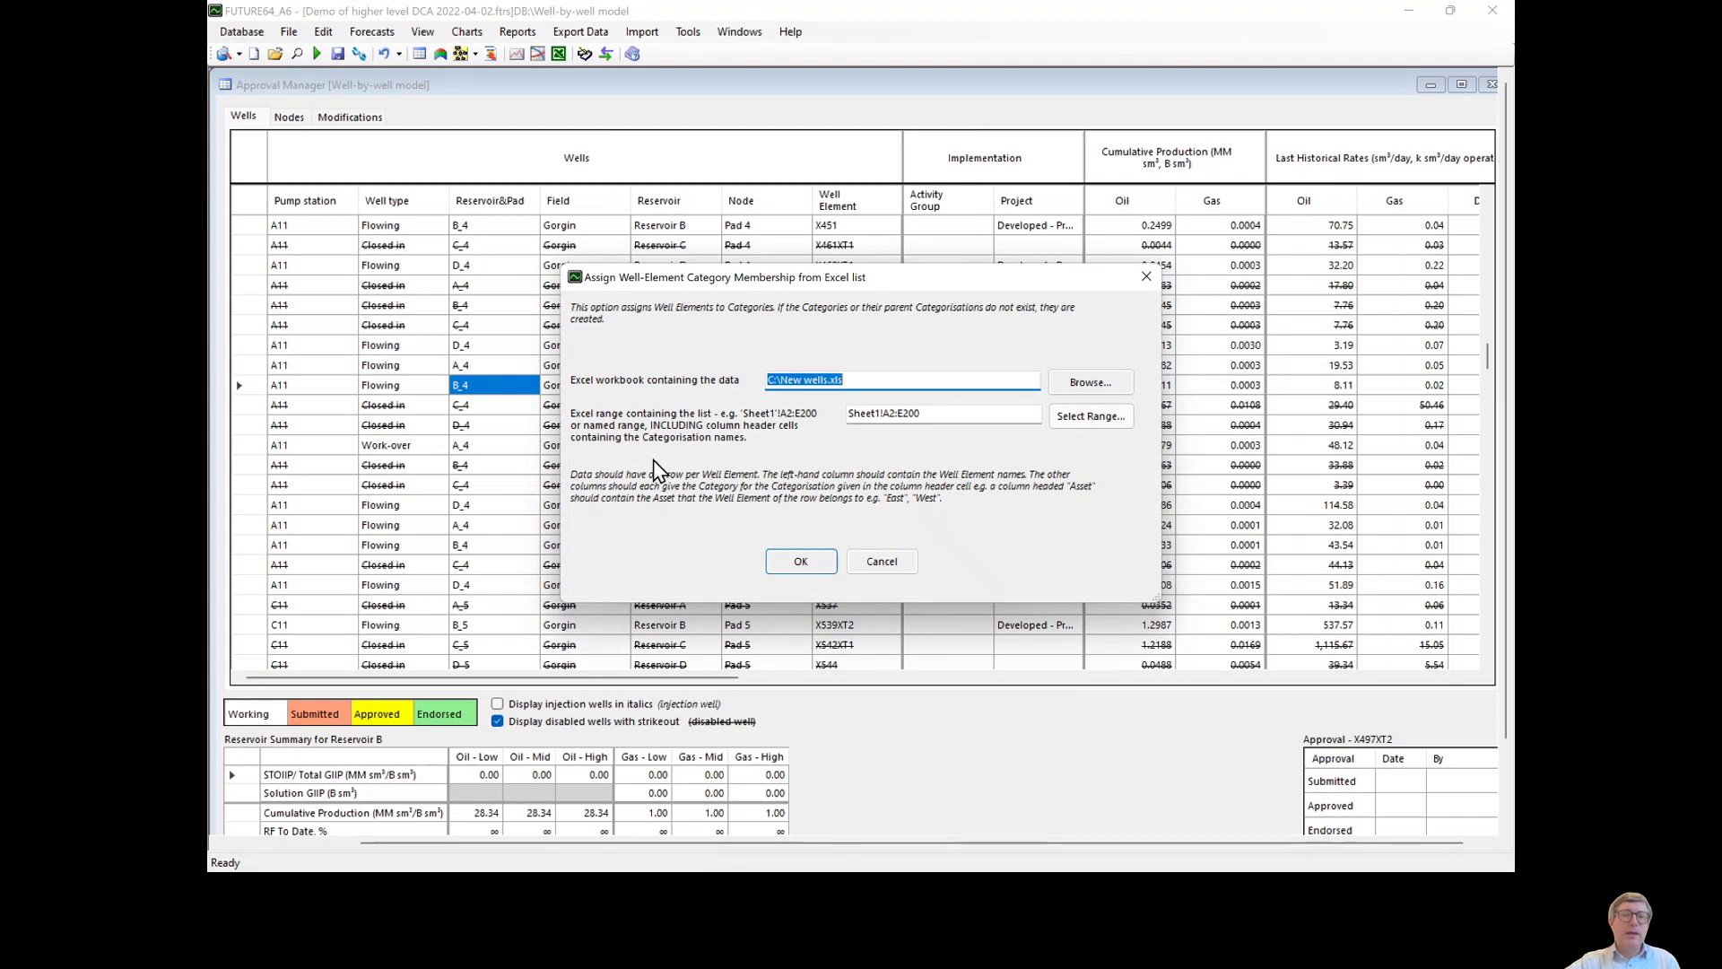
pyautogui.click(880, 562)
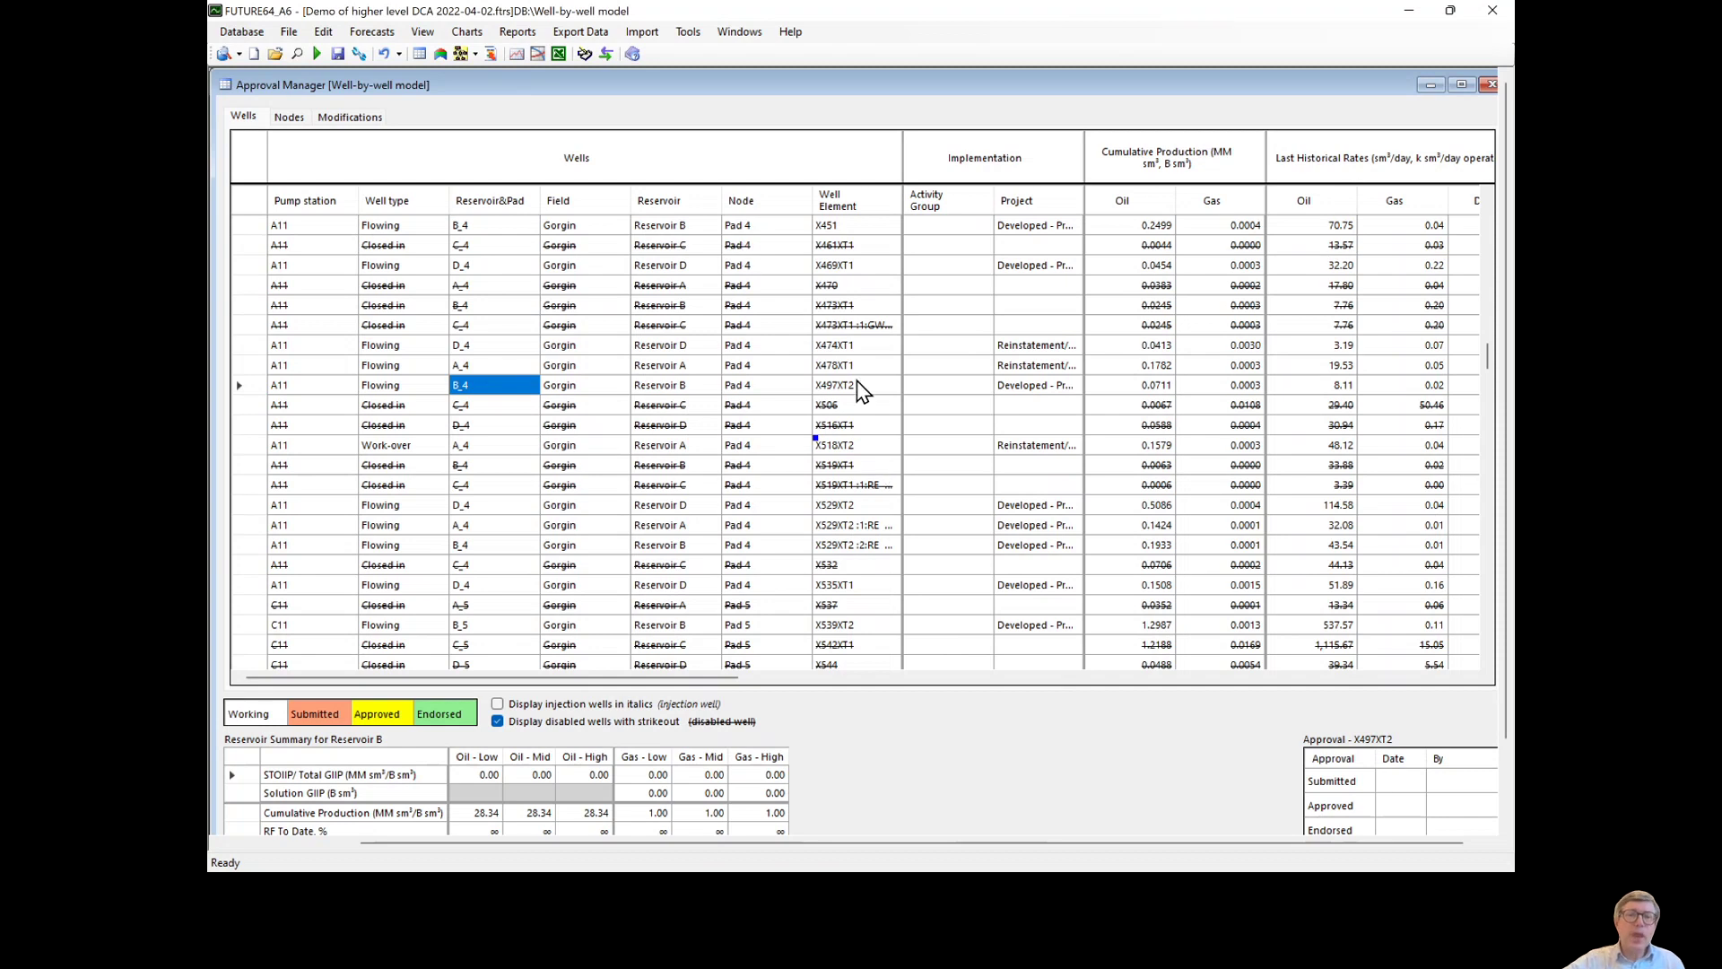
# Step: Open the Aggregate model from the database and select well element B_10 among its Reservoir B wells
pyautogui.click(290, 34)
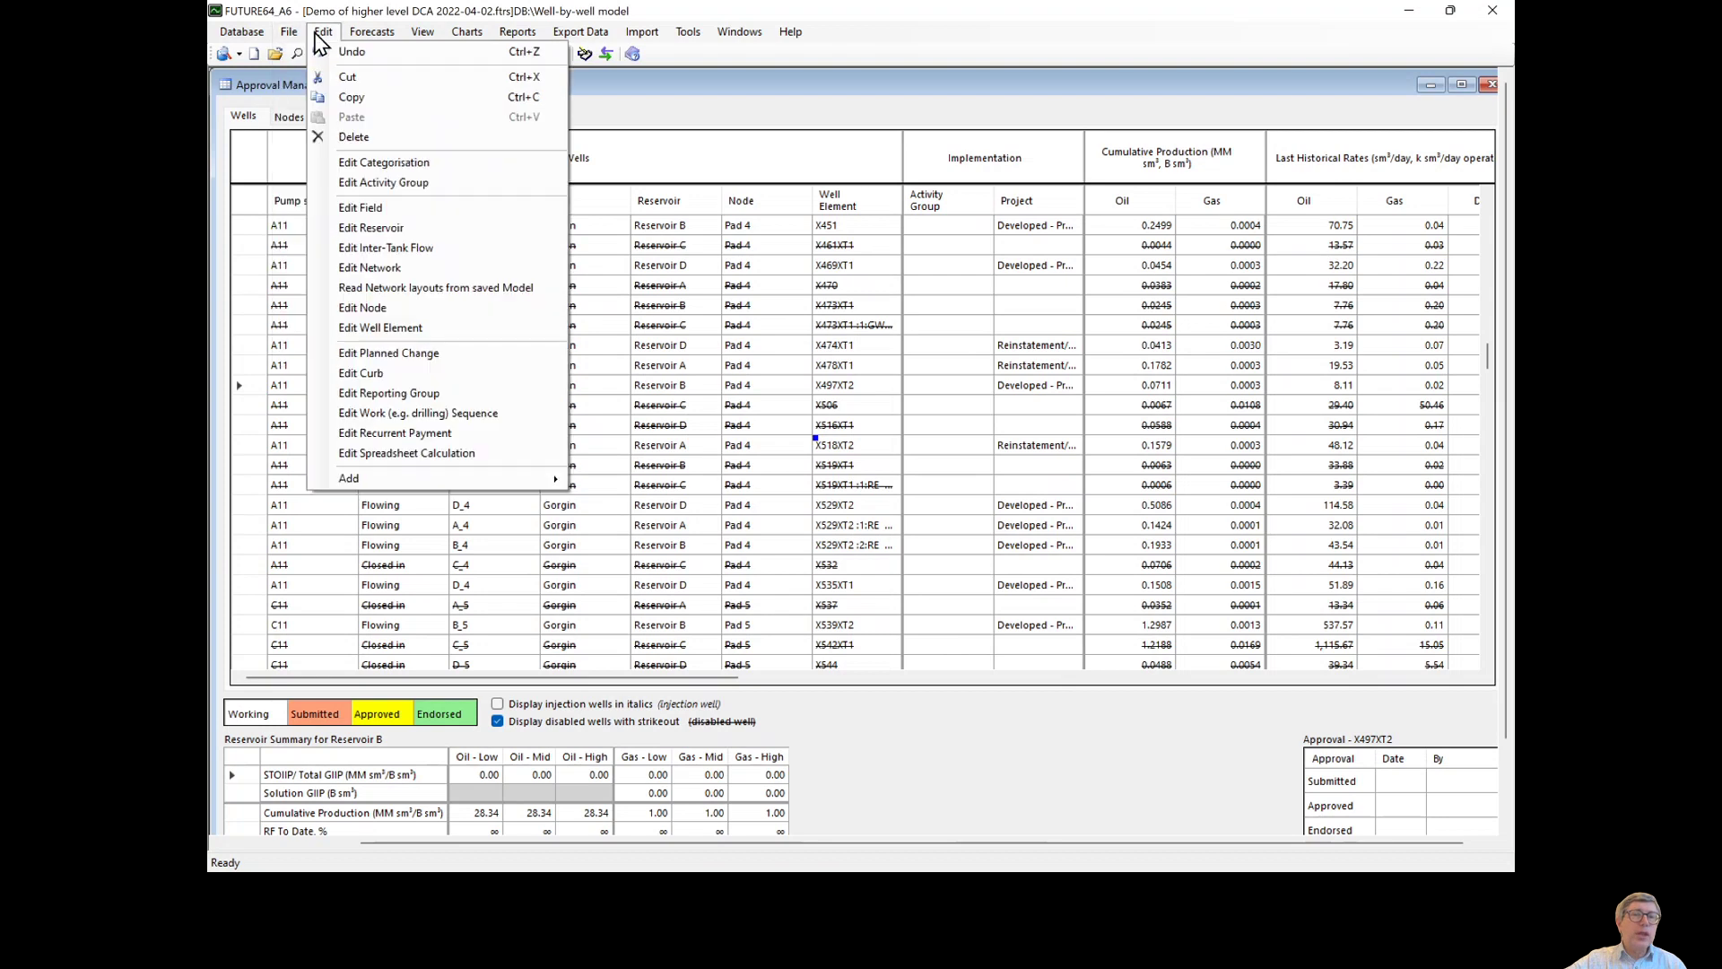
pyautogui.moveTo(242, 34)
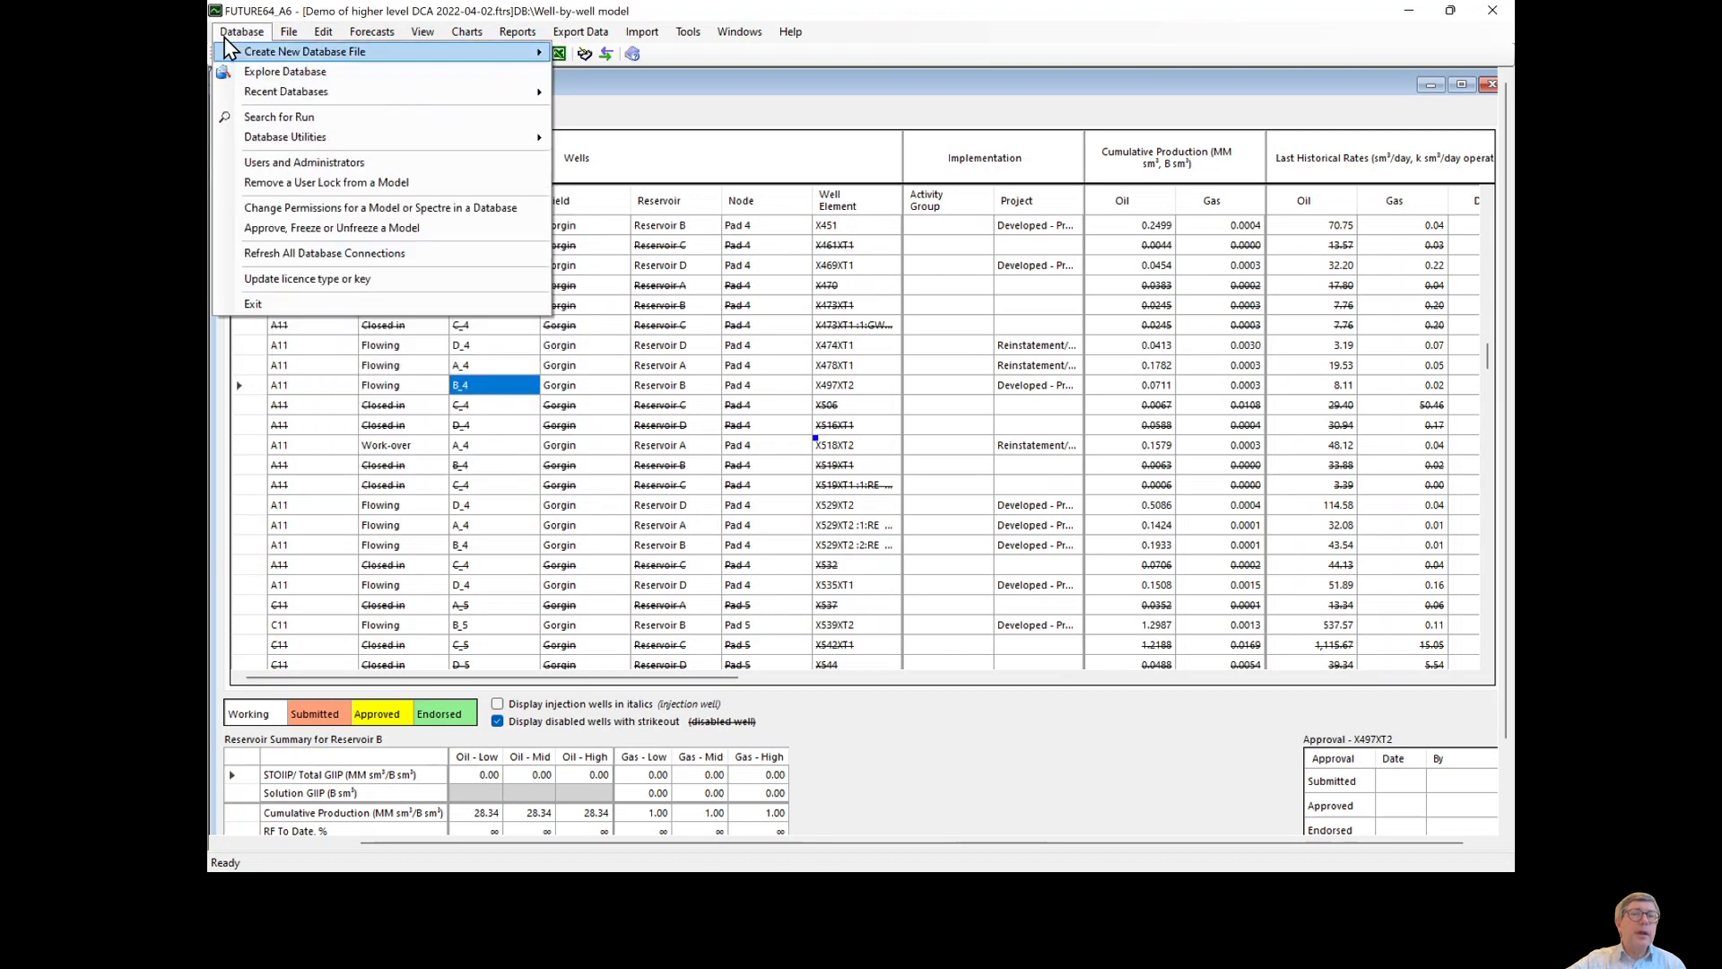
pyautogui.click(238, 32)
pyautogui.click(219, 57)
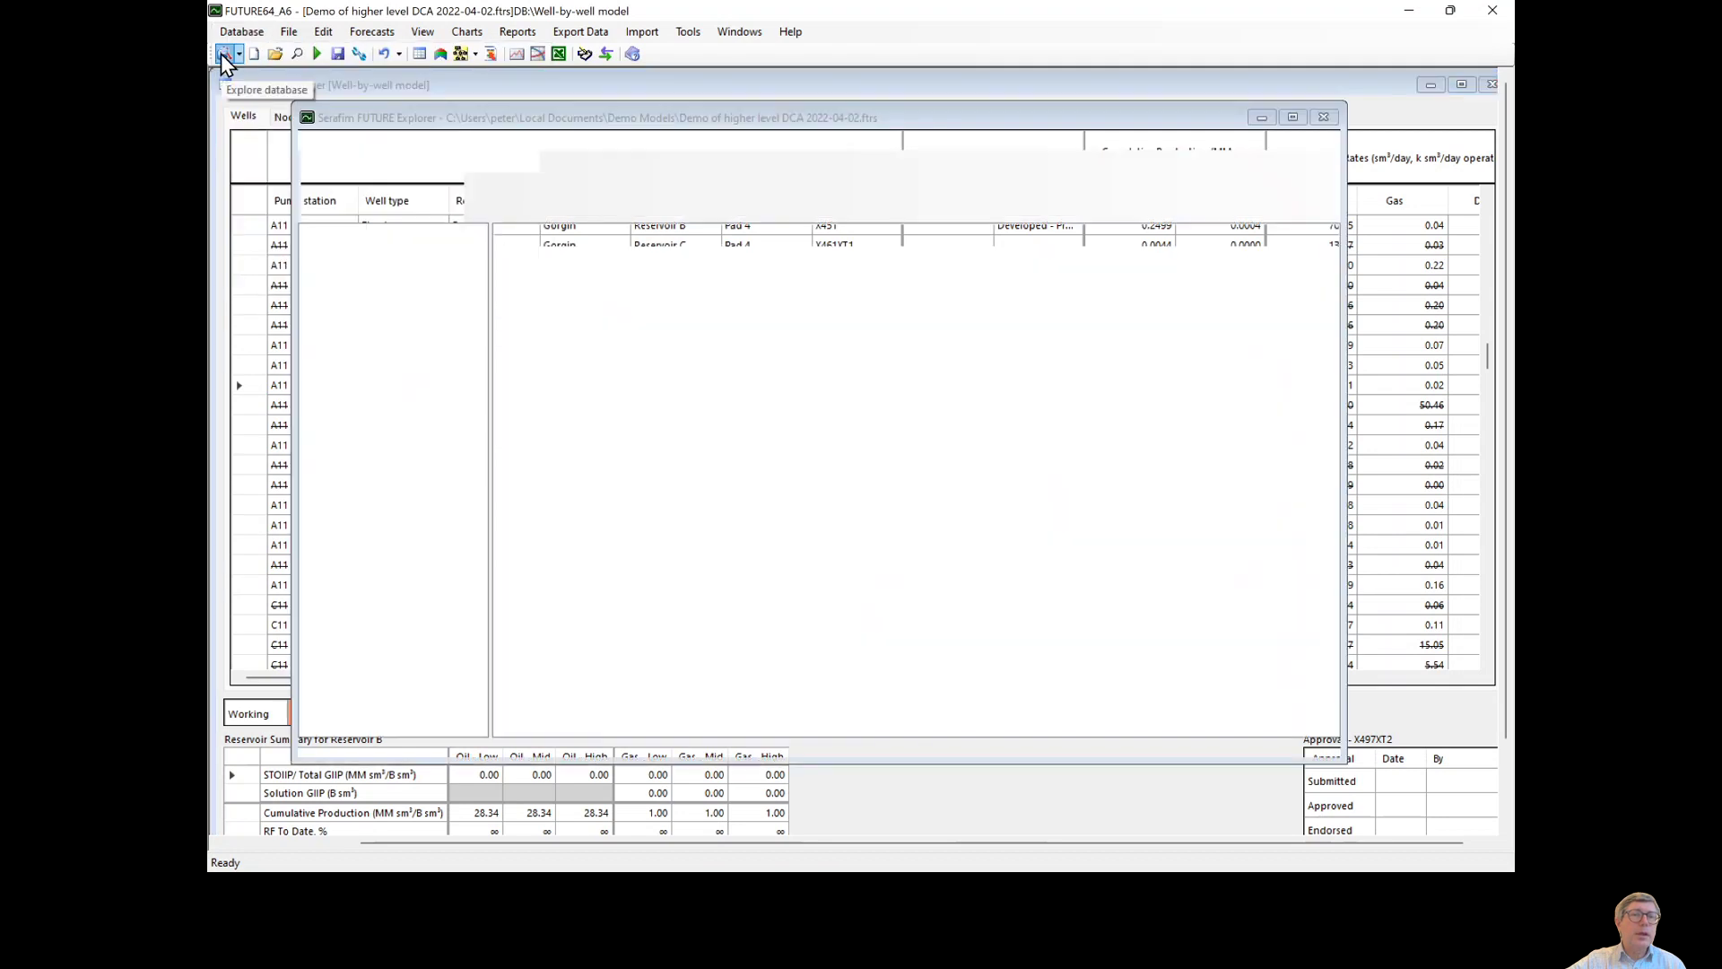
pyautogui.doubleClick(549, 256)
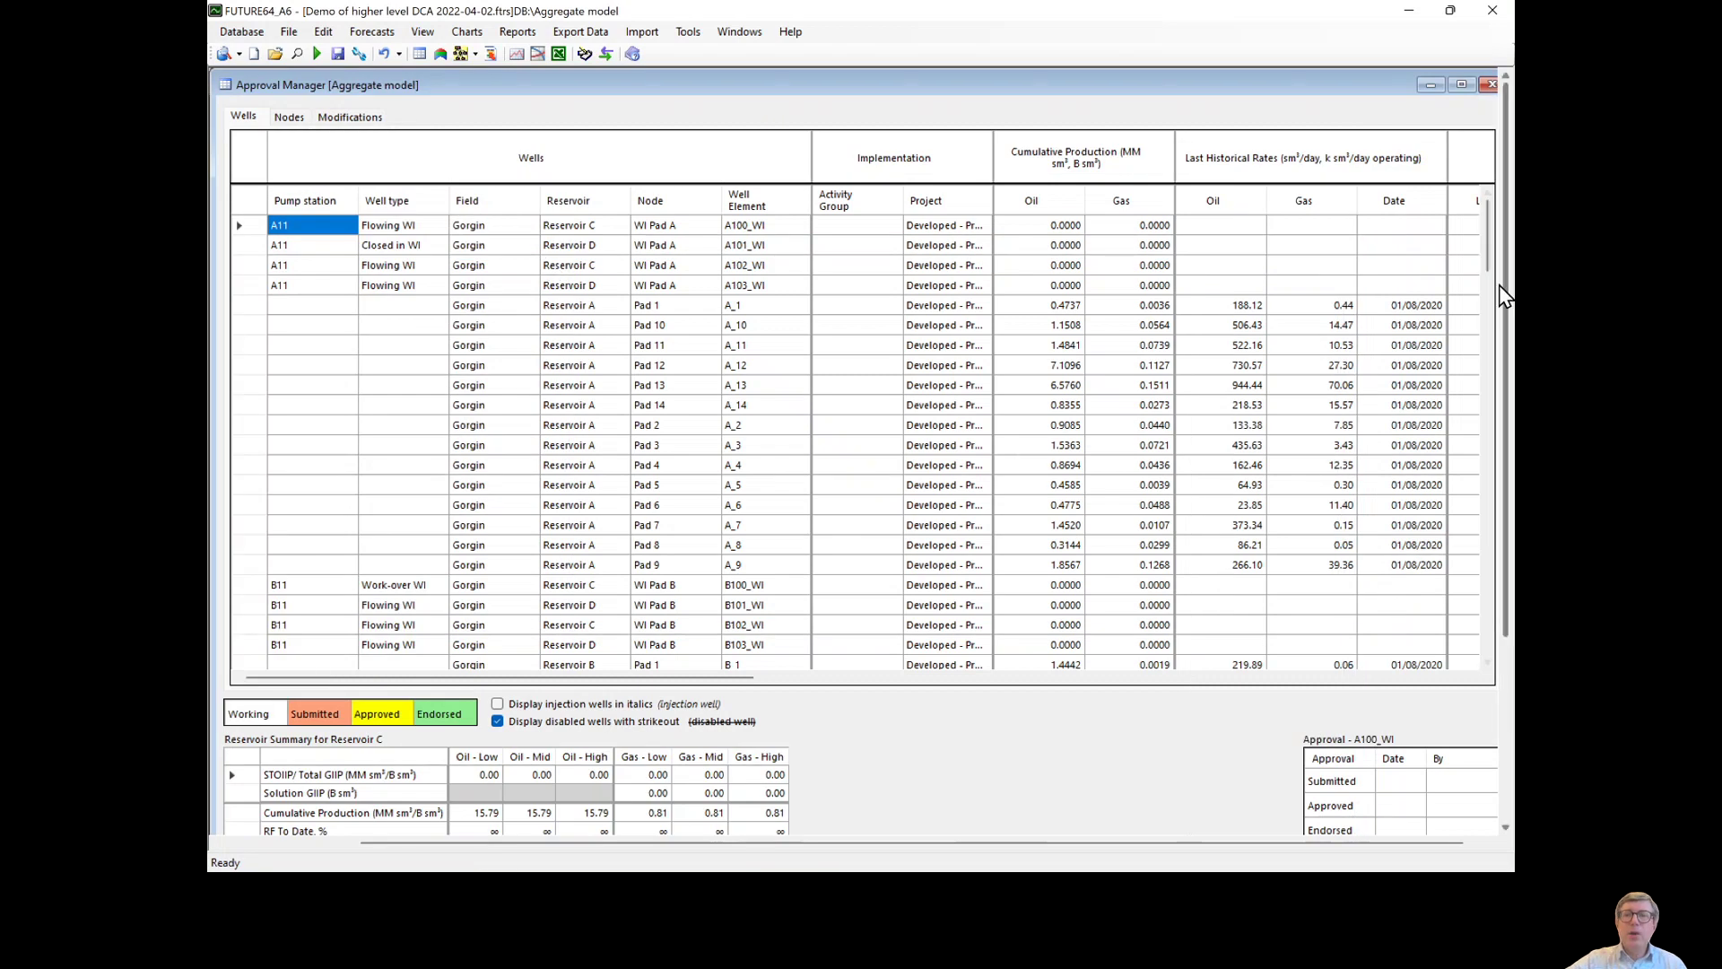
pyautogui.moveTo(1491, 254); pyautogui.dragTo(1491, 315)
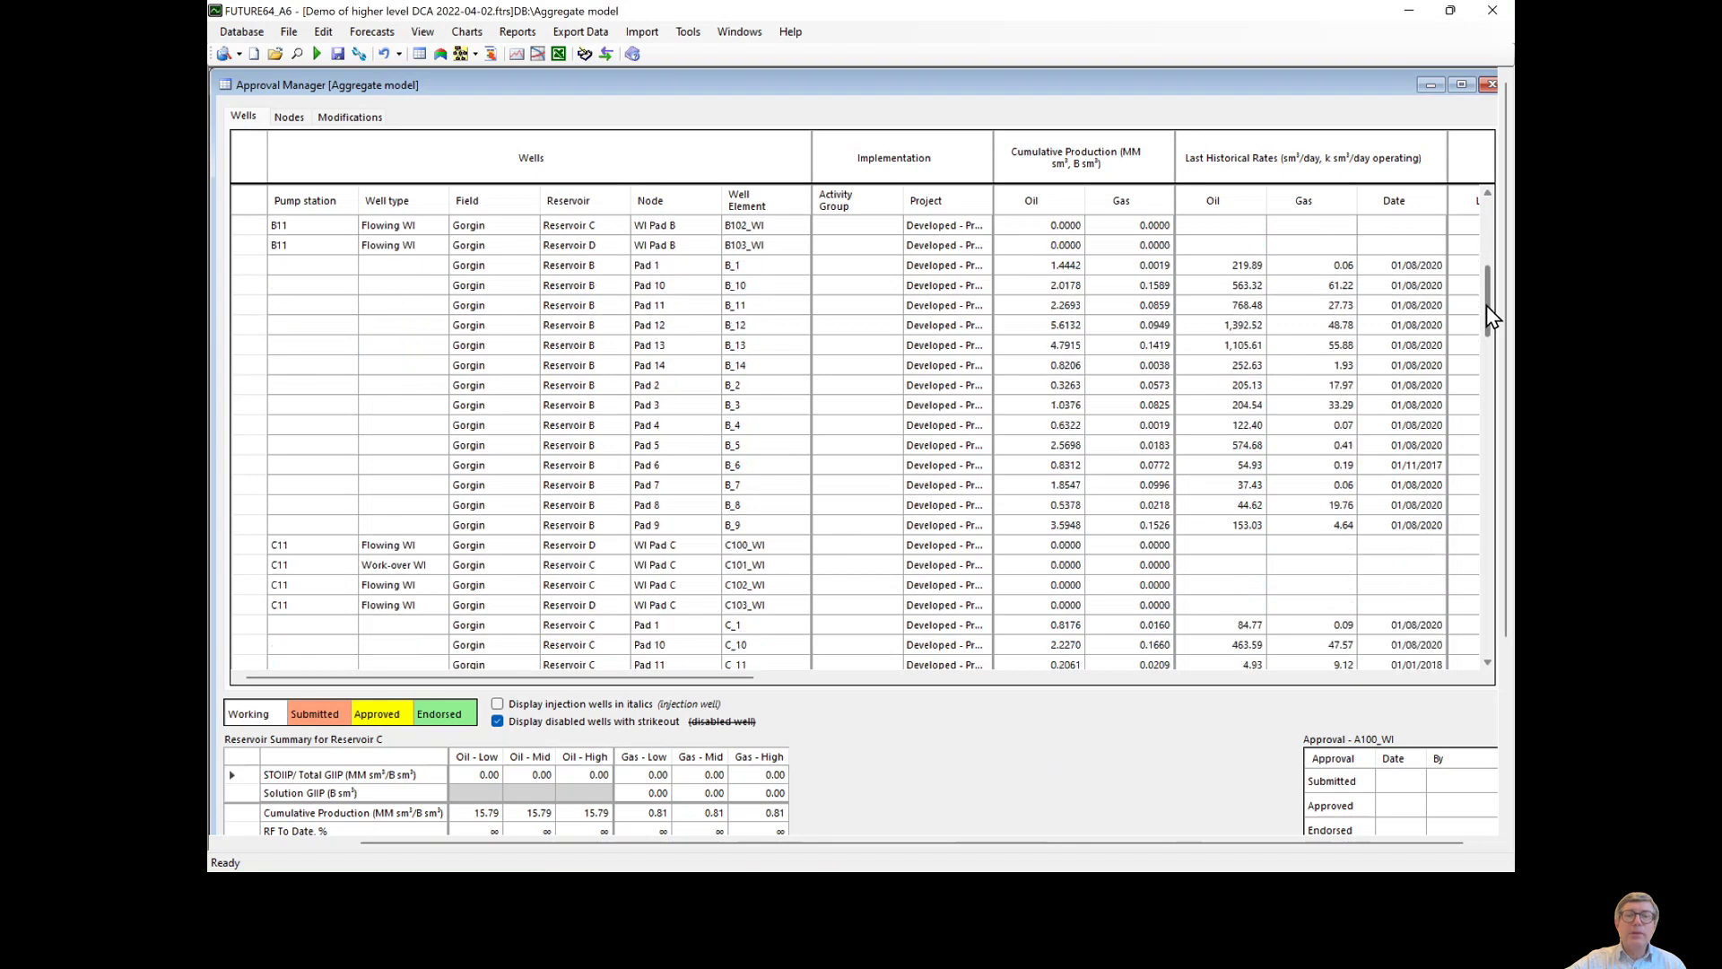
pyautogui.click(749, 287)
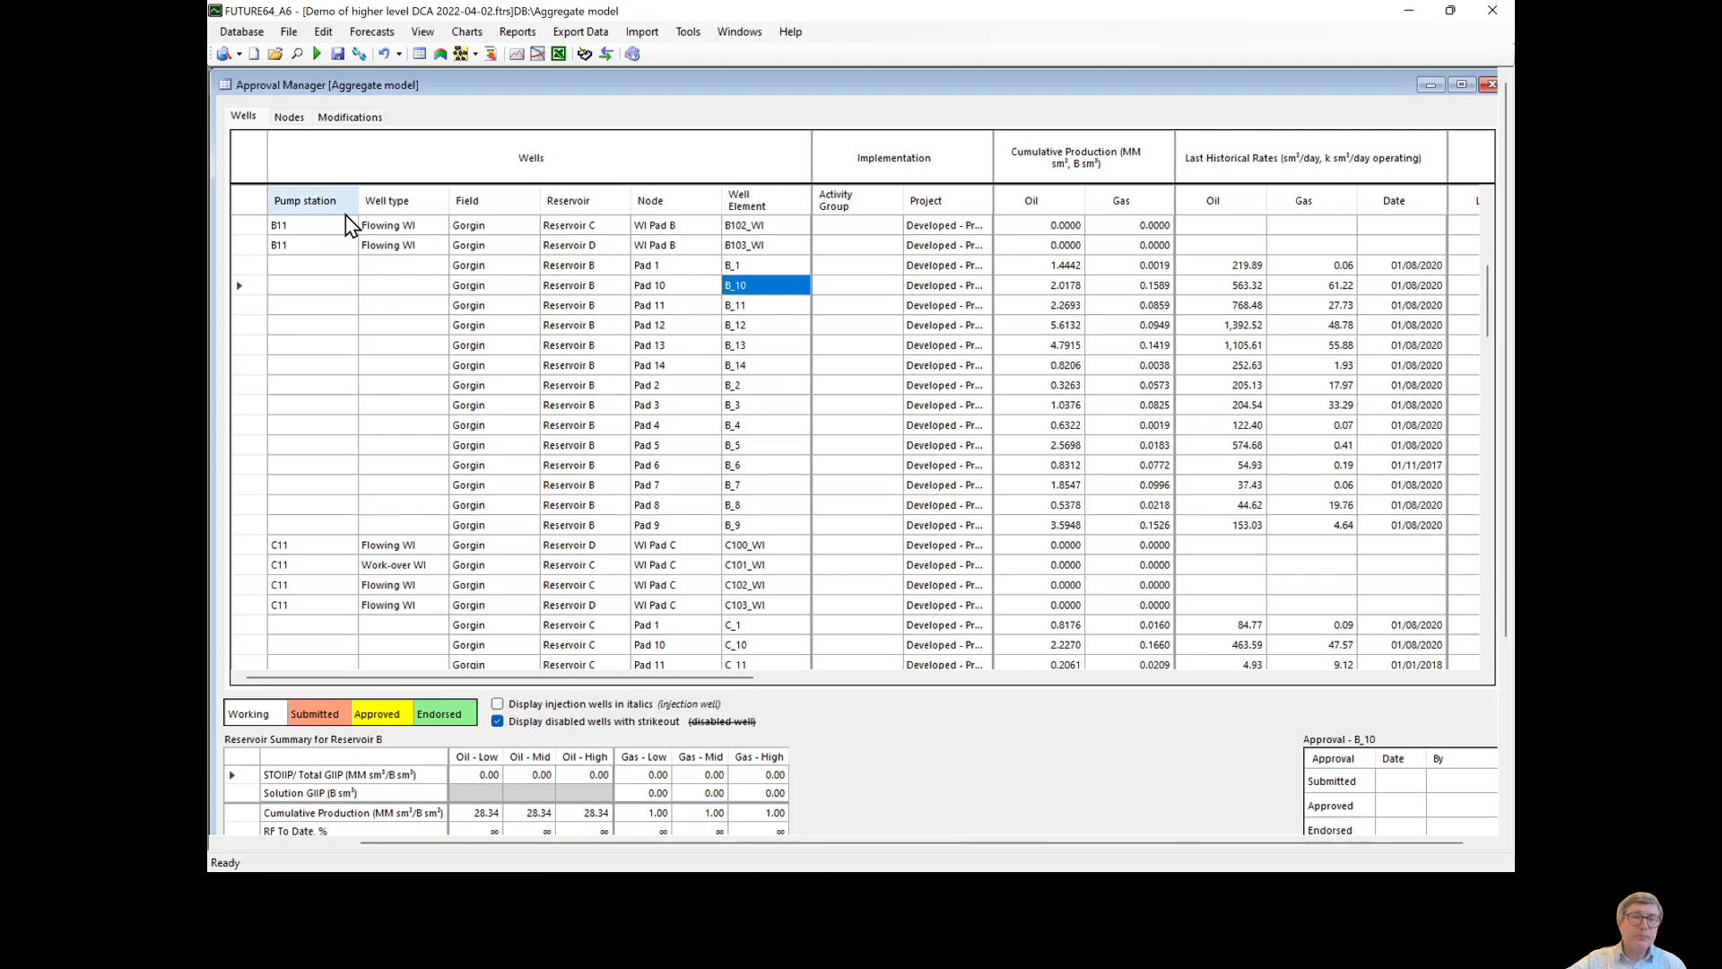
# Step: Inspect the Aggregate model's settings, including its historical spectre, moving the dialog clear of the well element list and leaving the settings unchanged
pyautogui.click(285, 34)
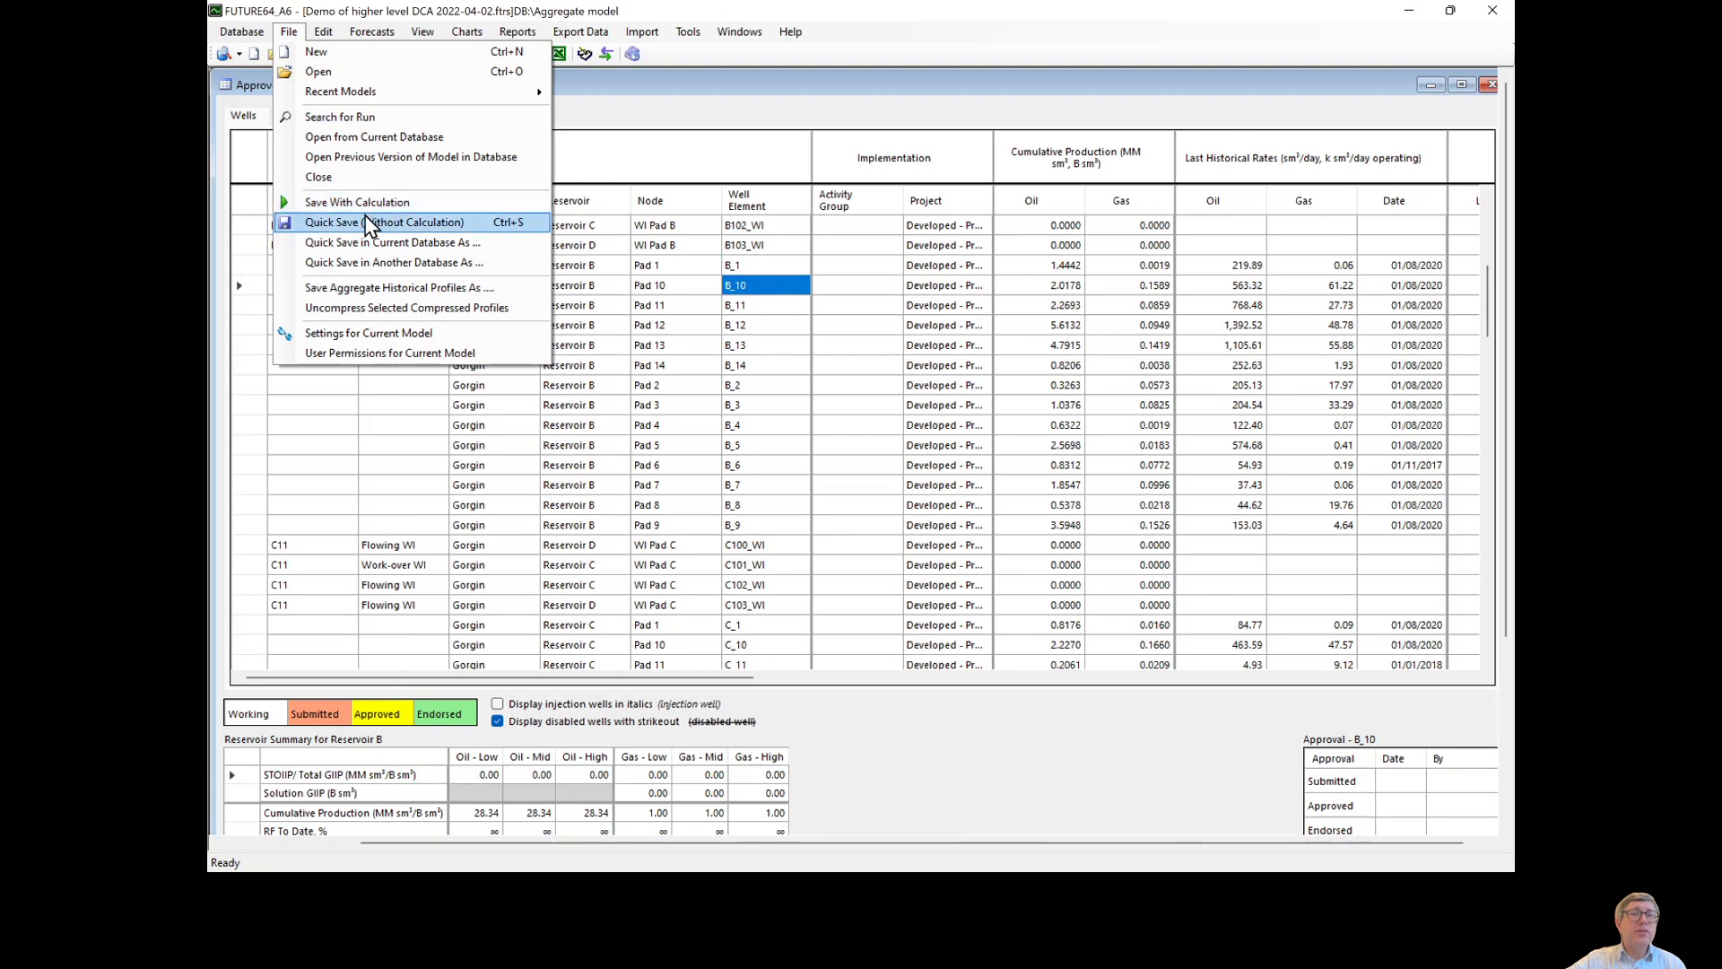
pyautogui.click(375, 337)
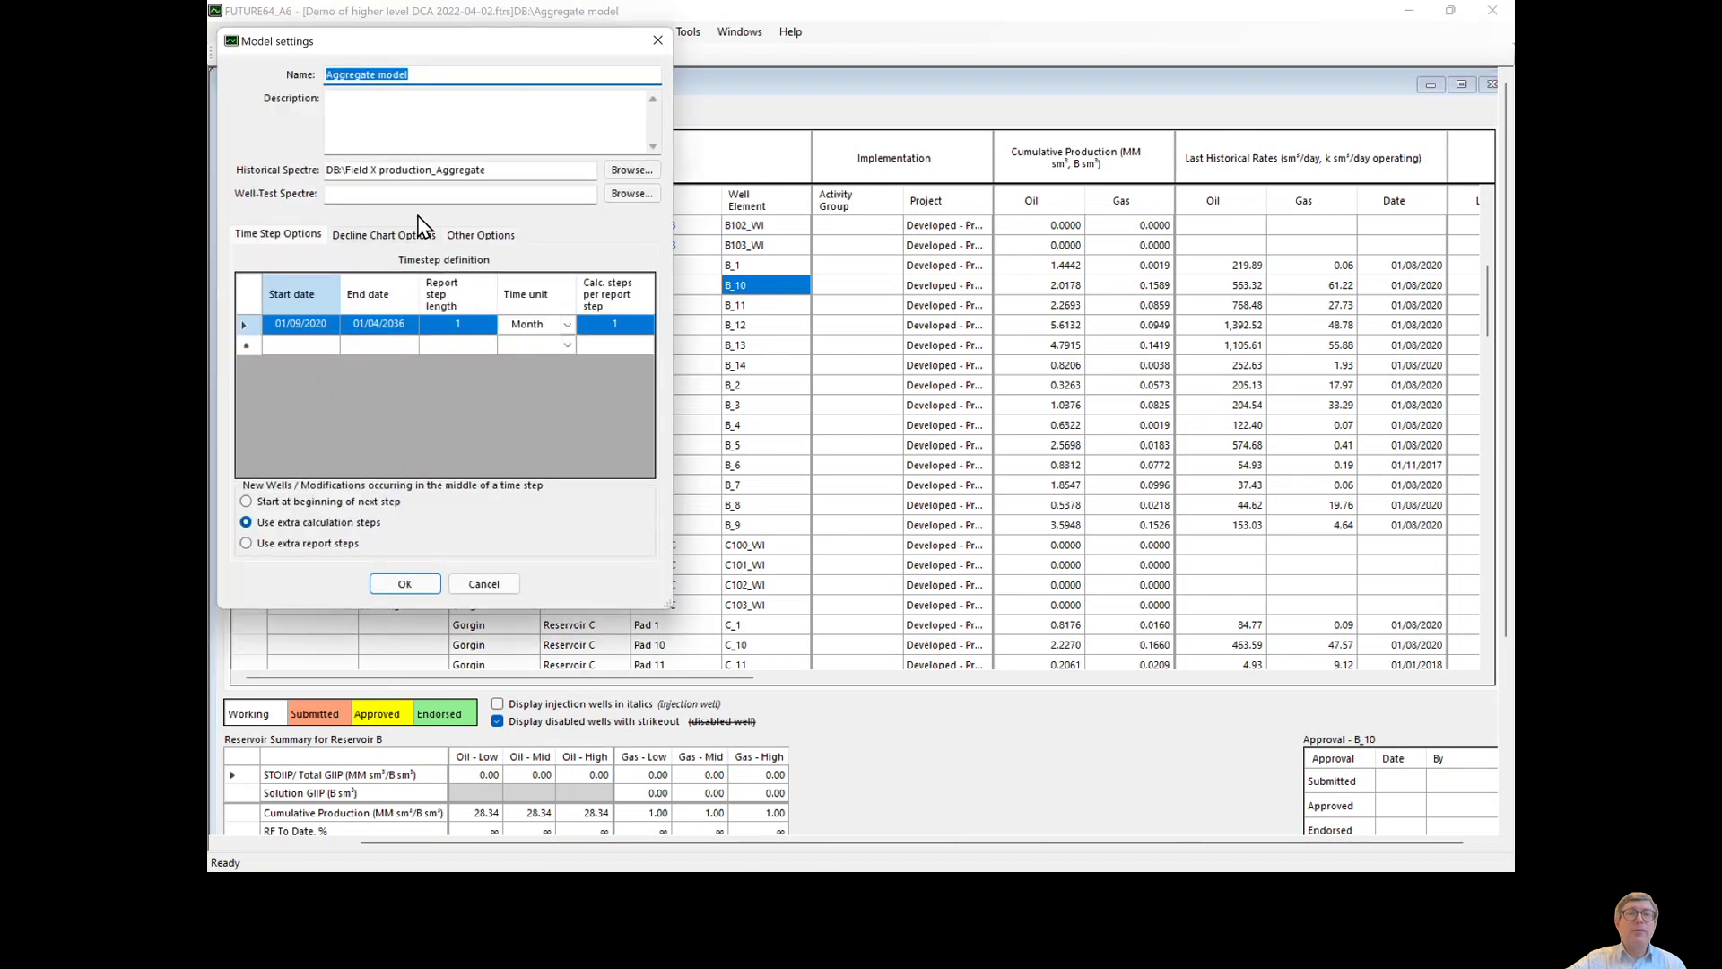
pyautogui.moveTo(503, 40); pyautogui.dragTo(538, 113)
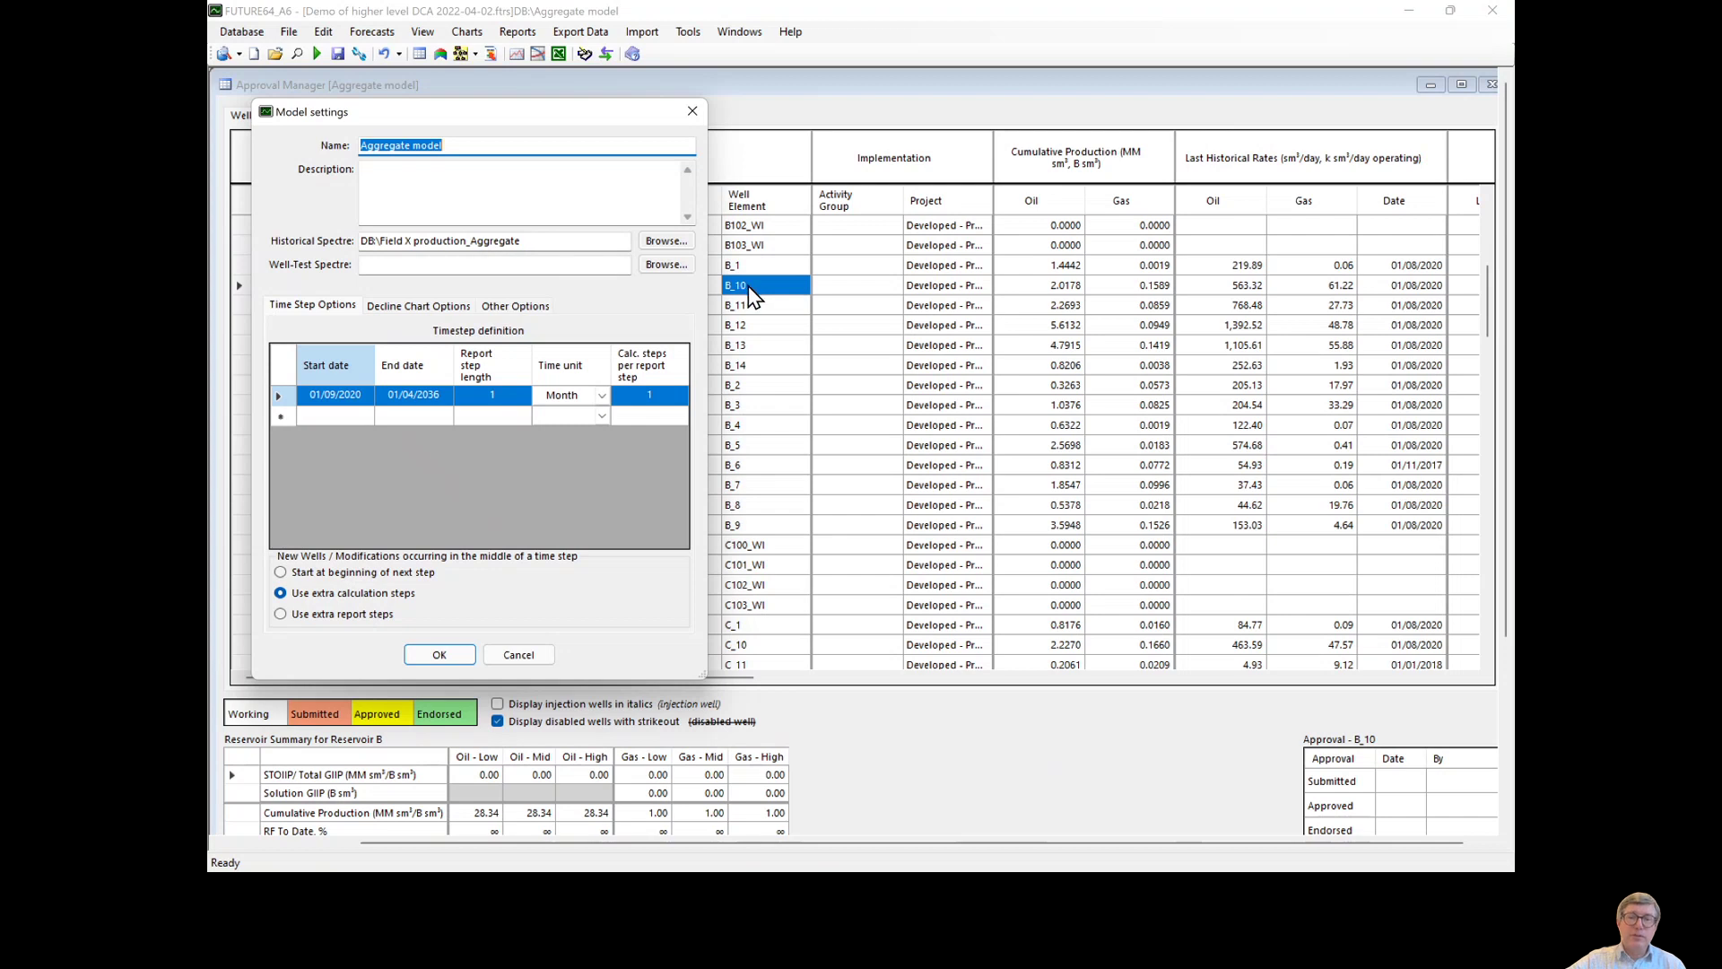
pyautogui.click(519, 660)
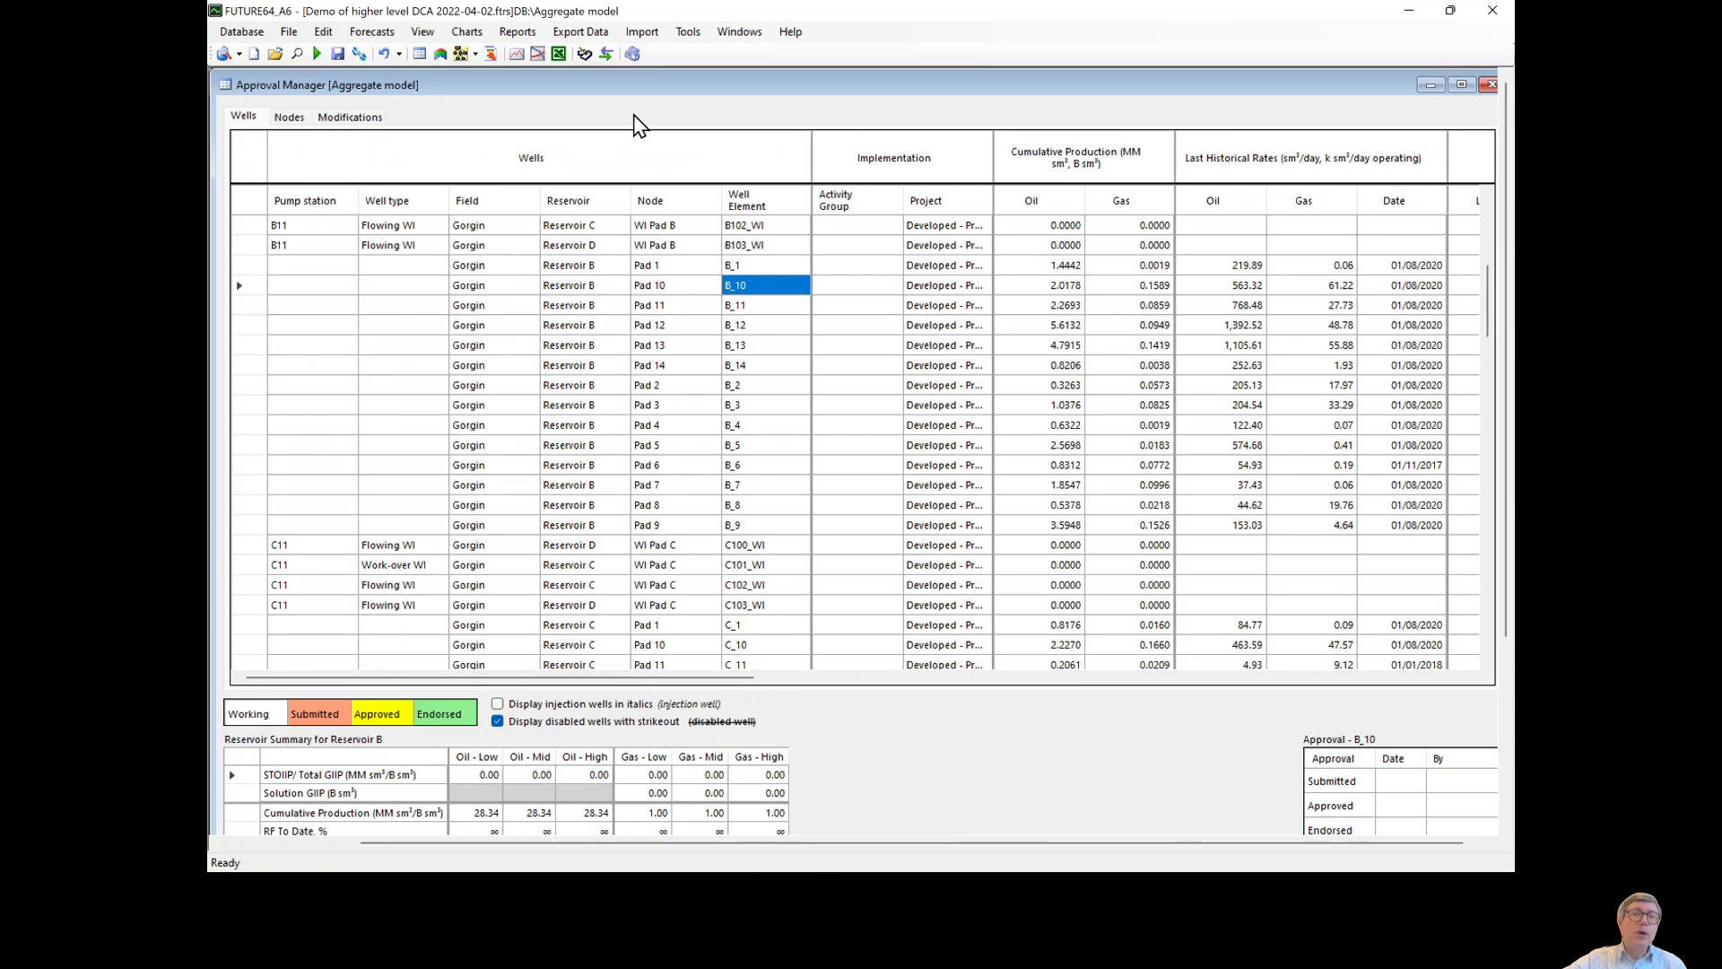
# Step: Switch to the Well-by-well model and save its aggregate historical profiles as "Field X production for demo 2021-04-22_Aggregate (2)"
pyautogui.click(606, 56)
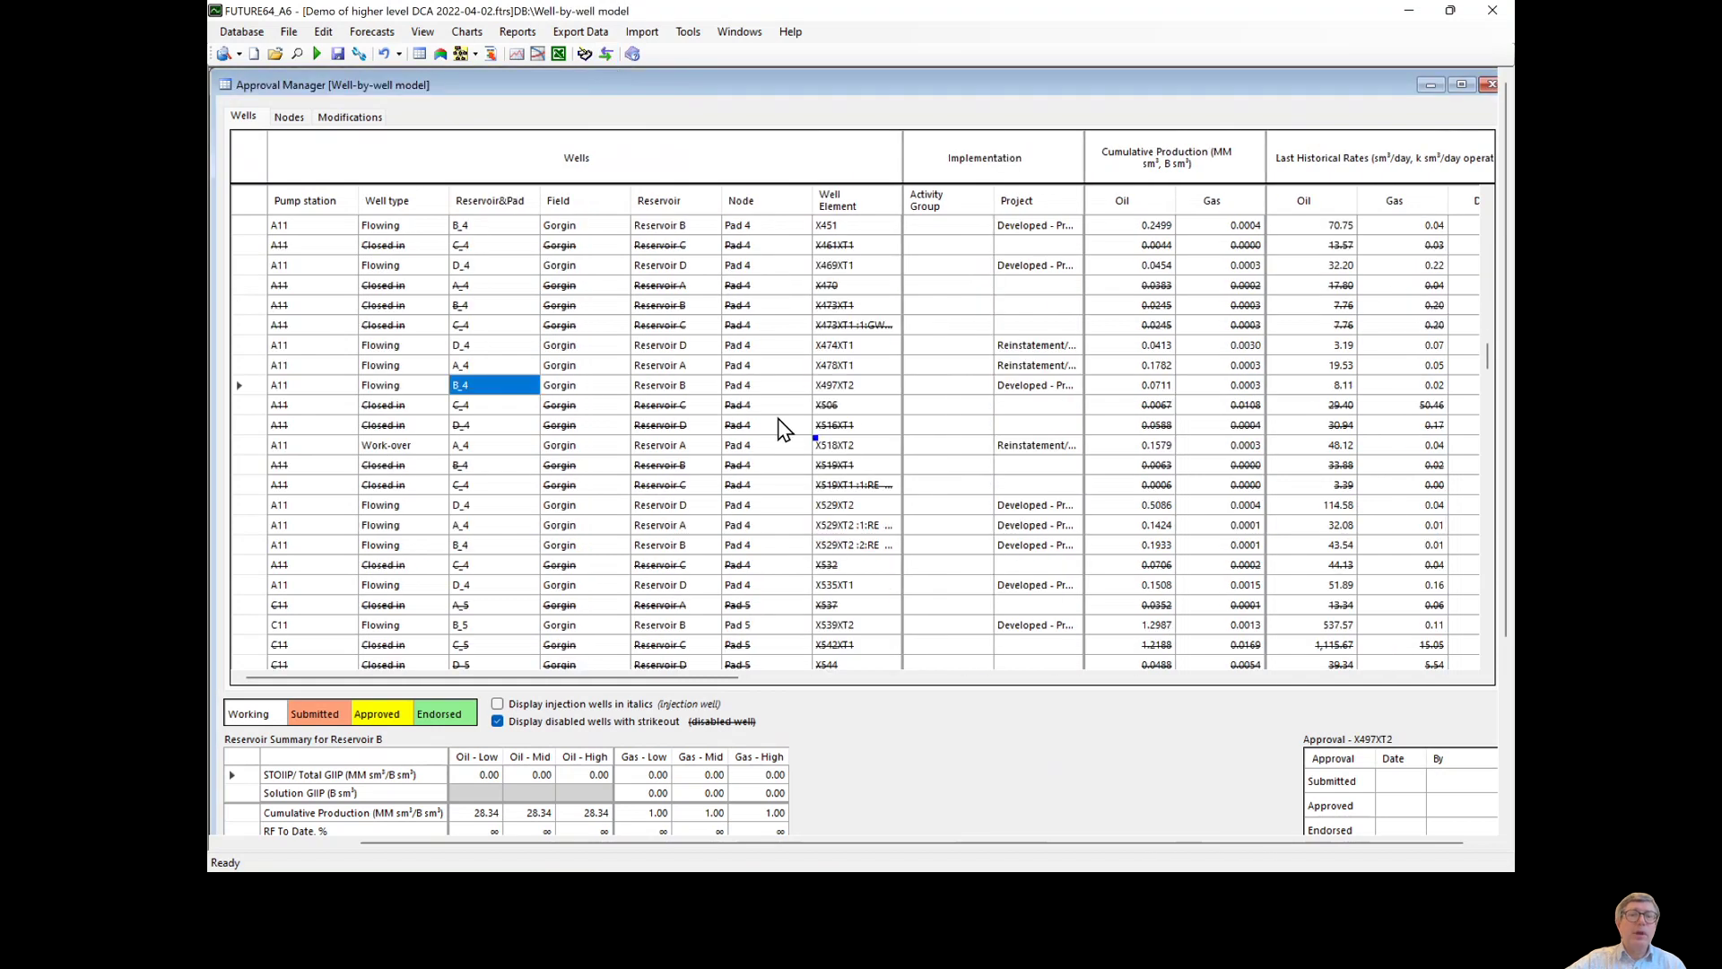
pyautogui.click(288, 35)
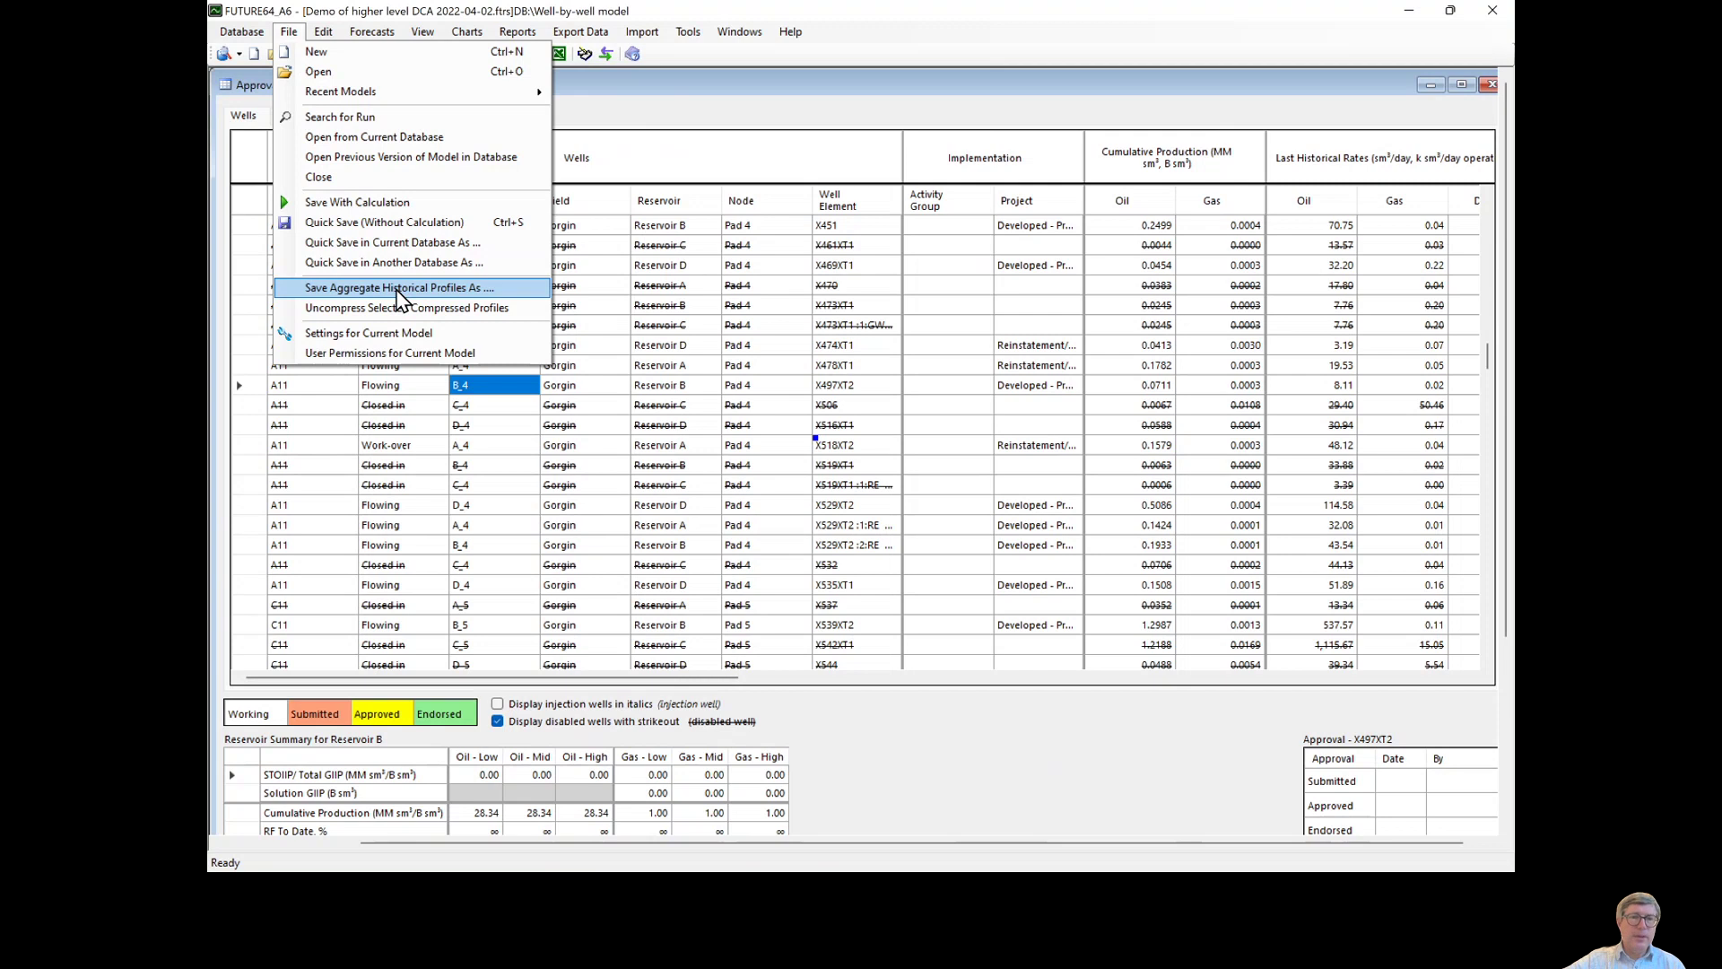
pyautogui.click(400, 298)
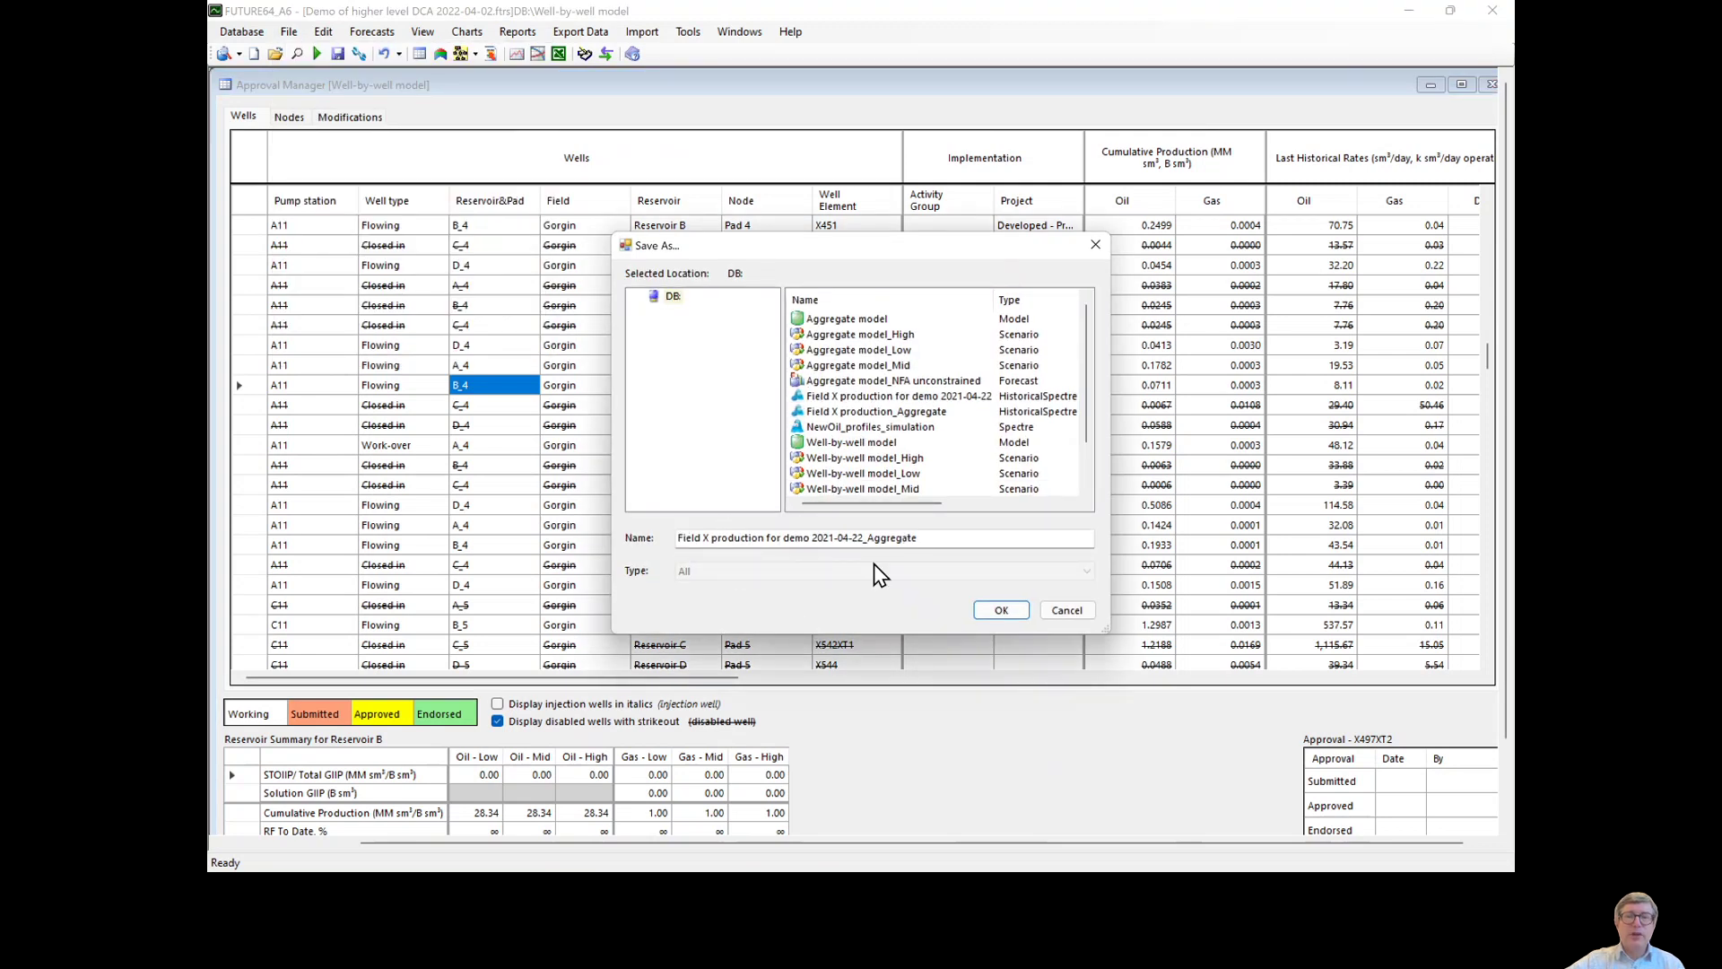
pyautogui.click(942, 539)
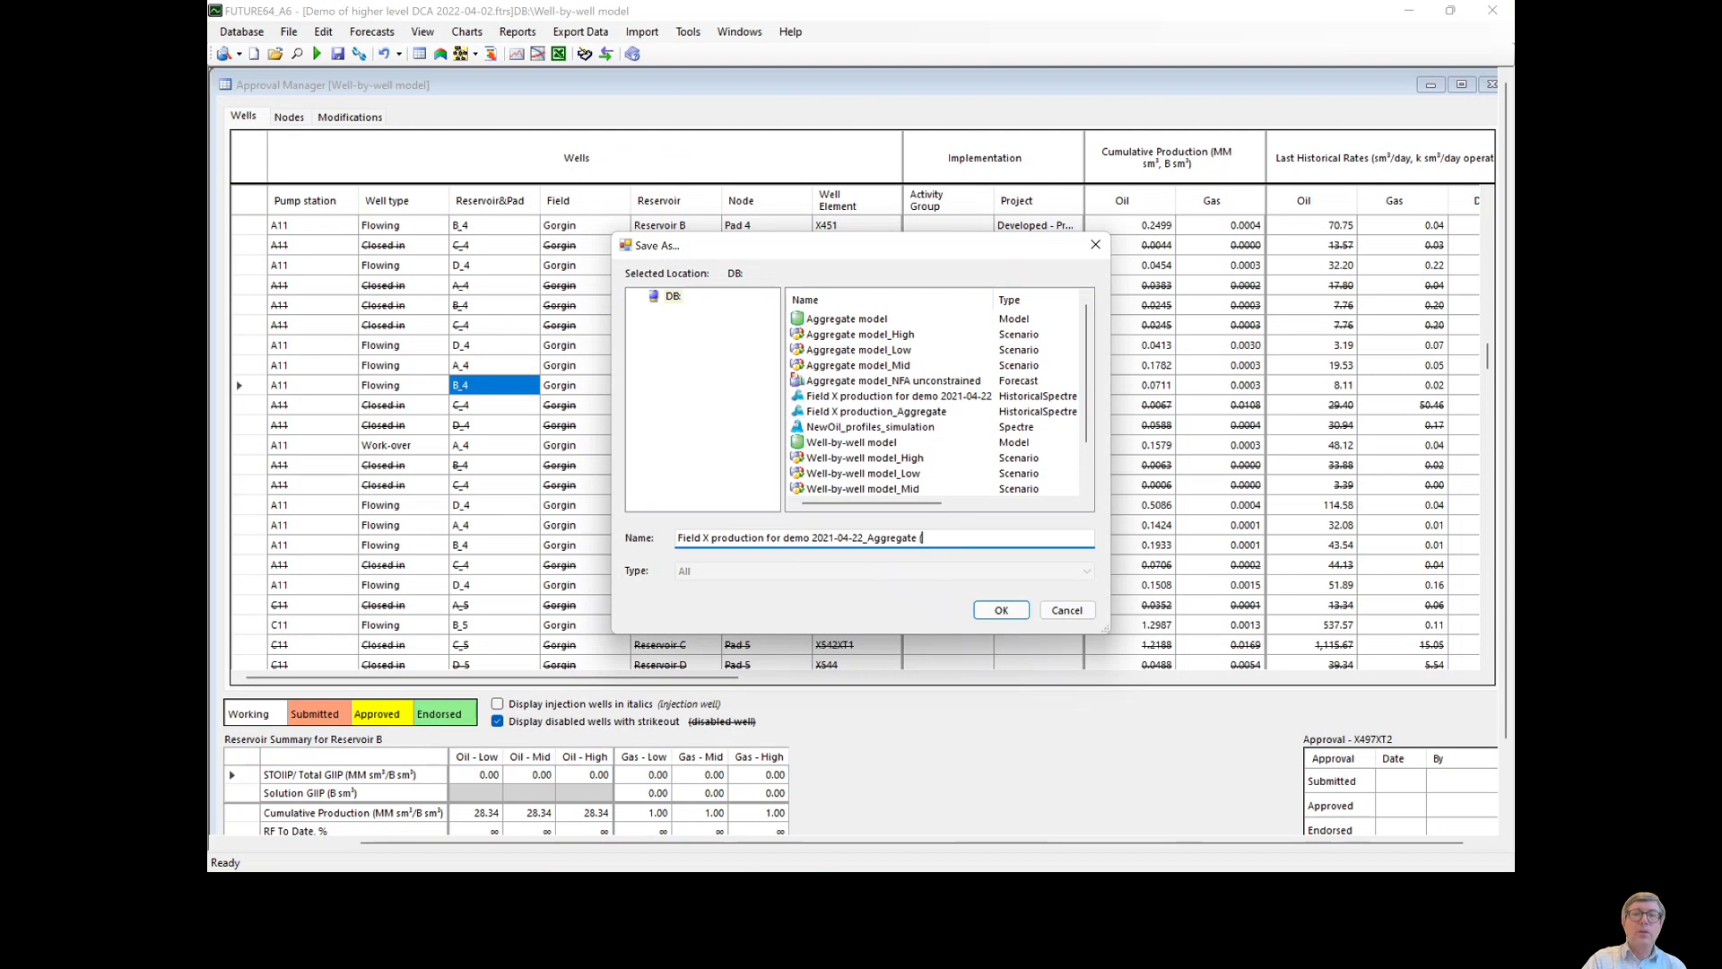
pyautogui.write('(2)')
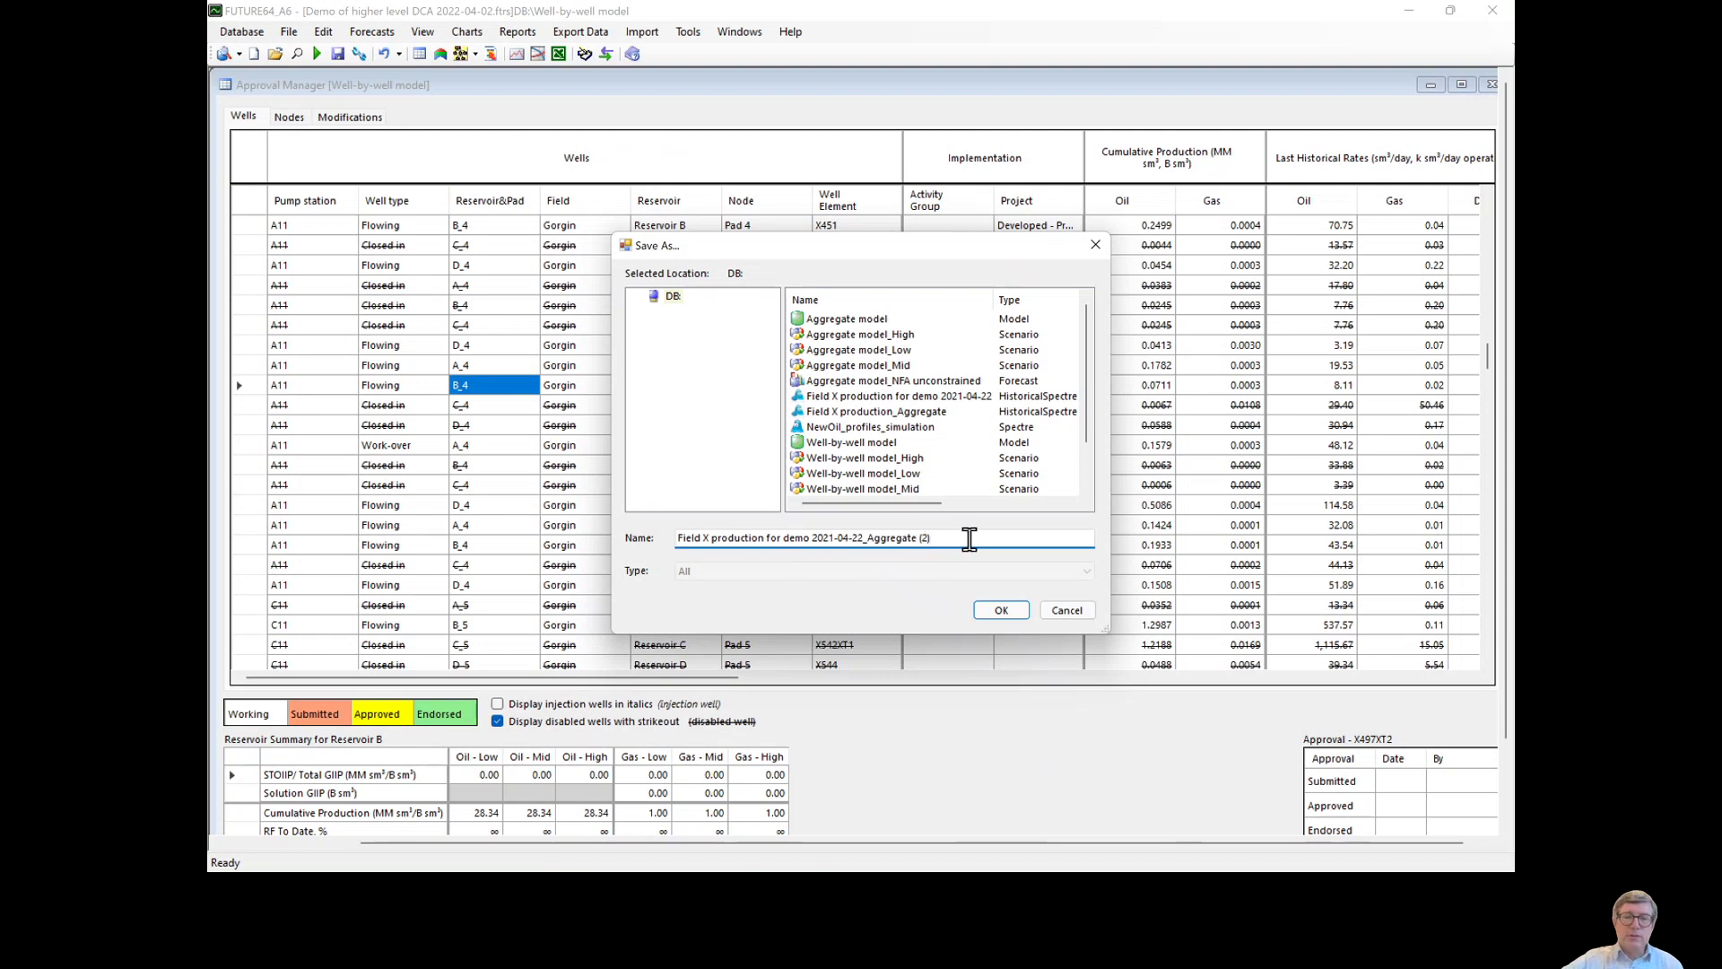
pyautogui.click(1016, 621)
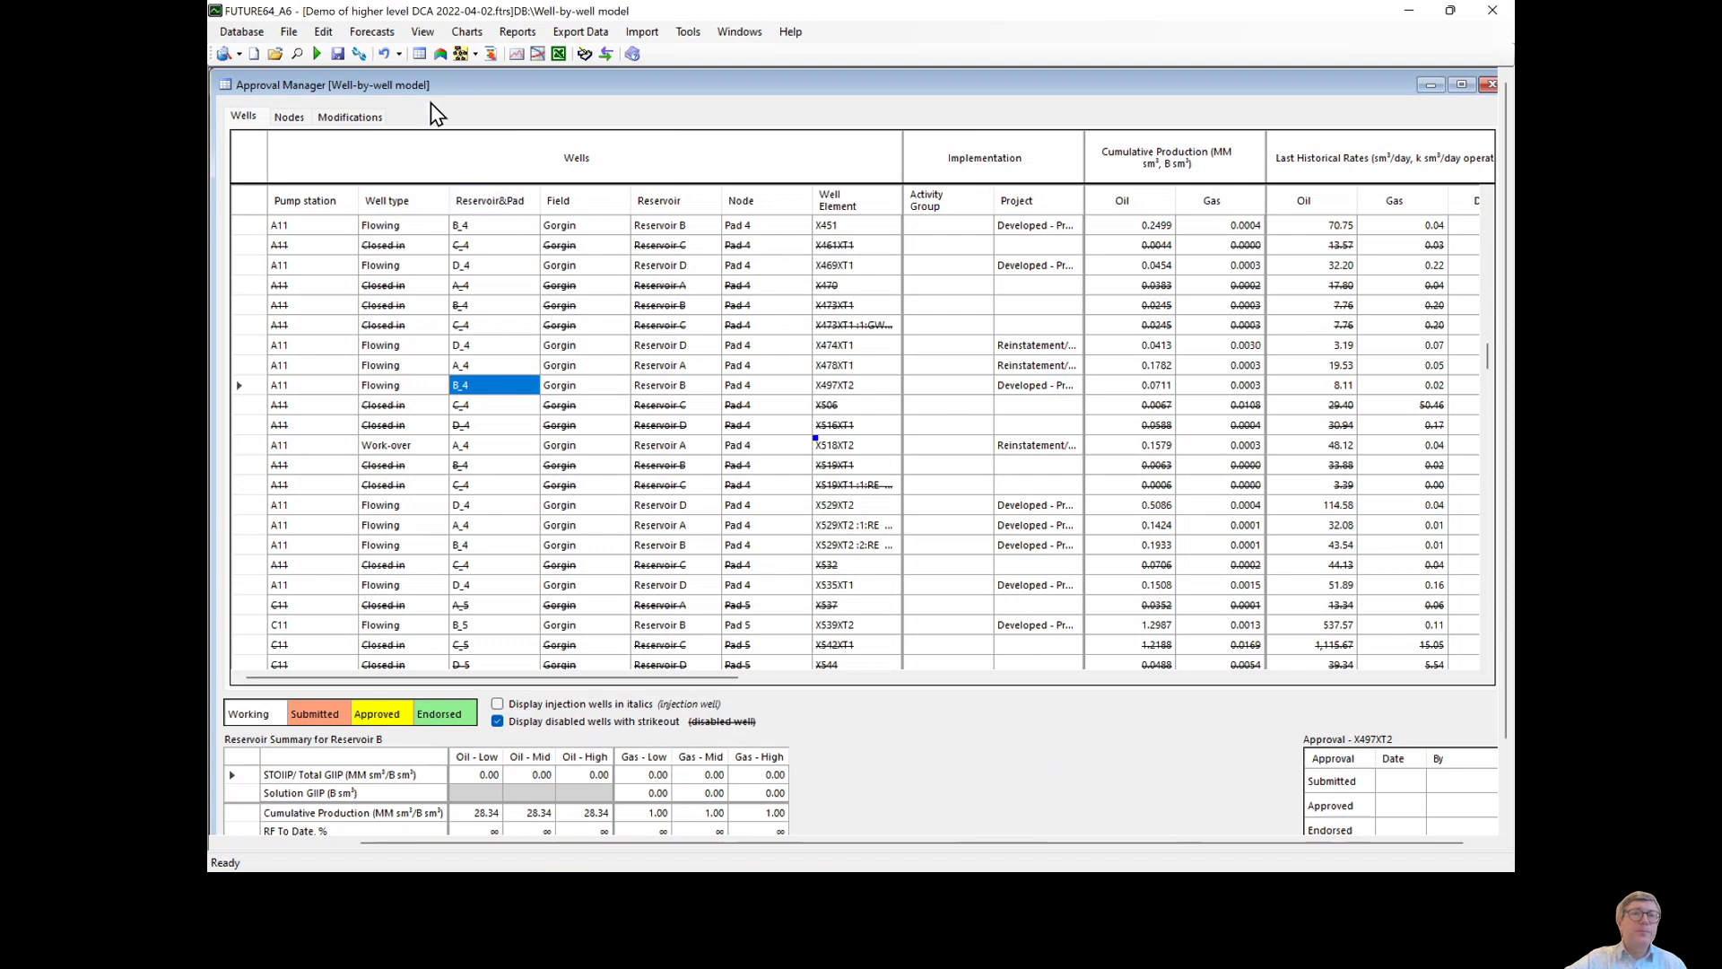
# Step: Examine the saved aggregate historical spectre from the database, plot the Gorgin field's profiles, and close the plot, data and database windows
pyautogui.click(224, 54)
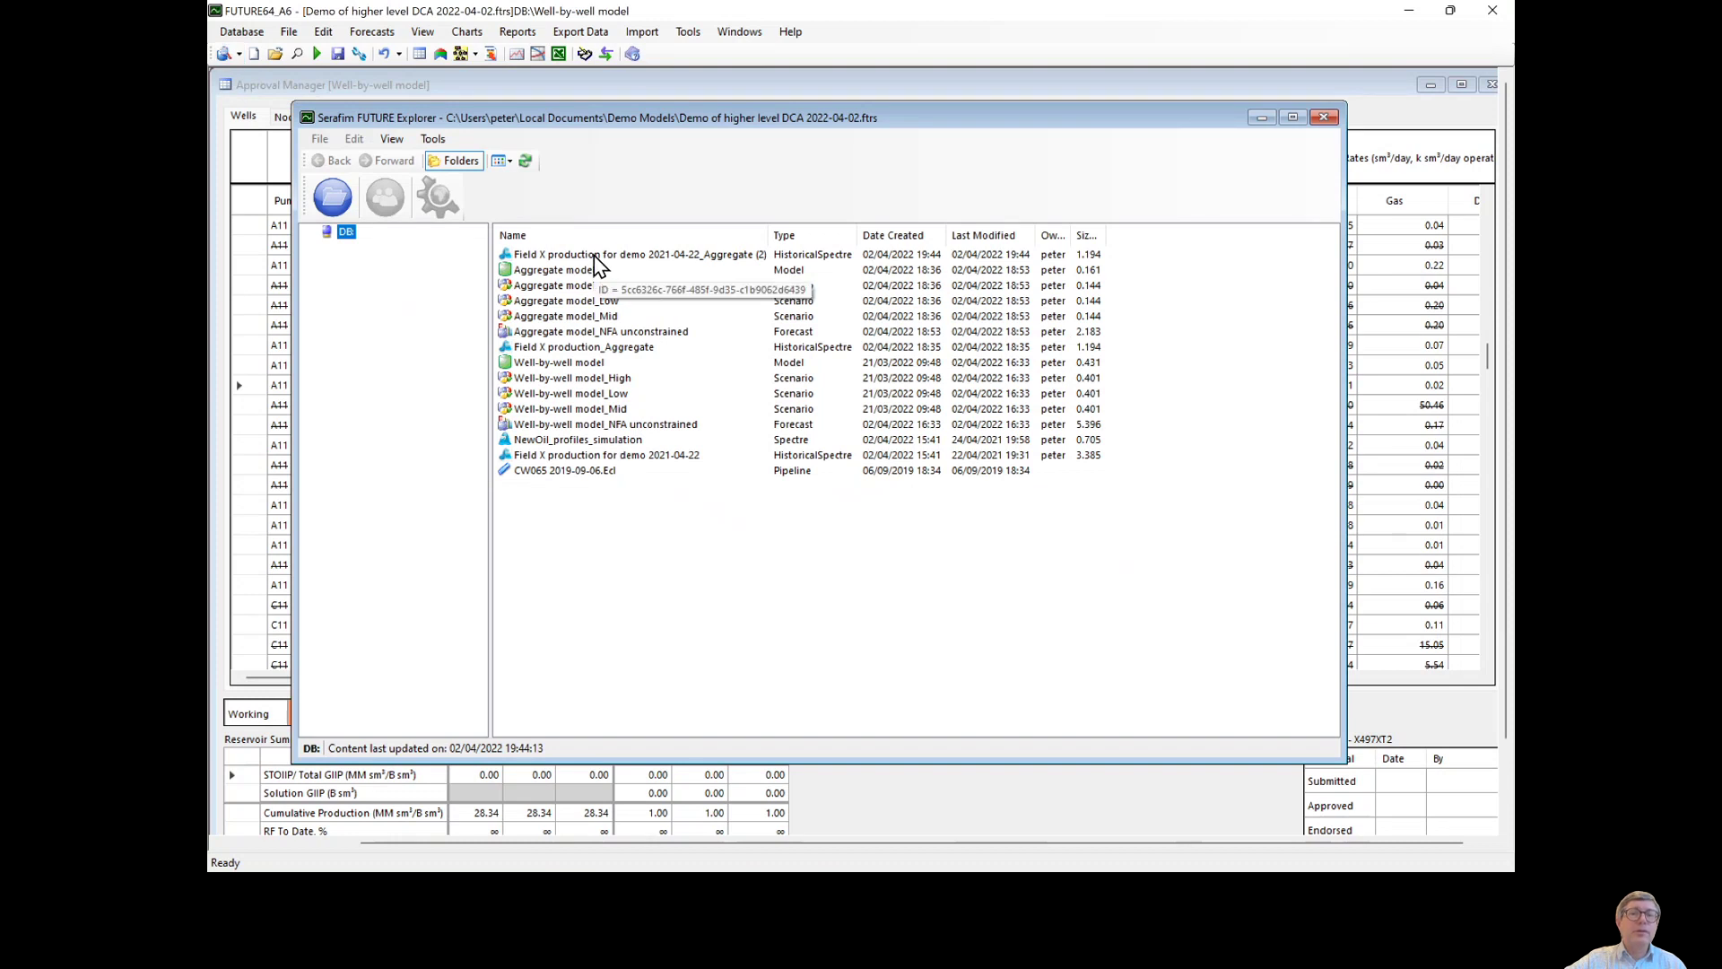
pyautogui.doubleClick(594, 256)
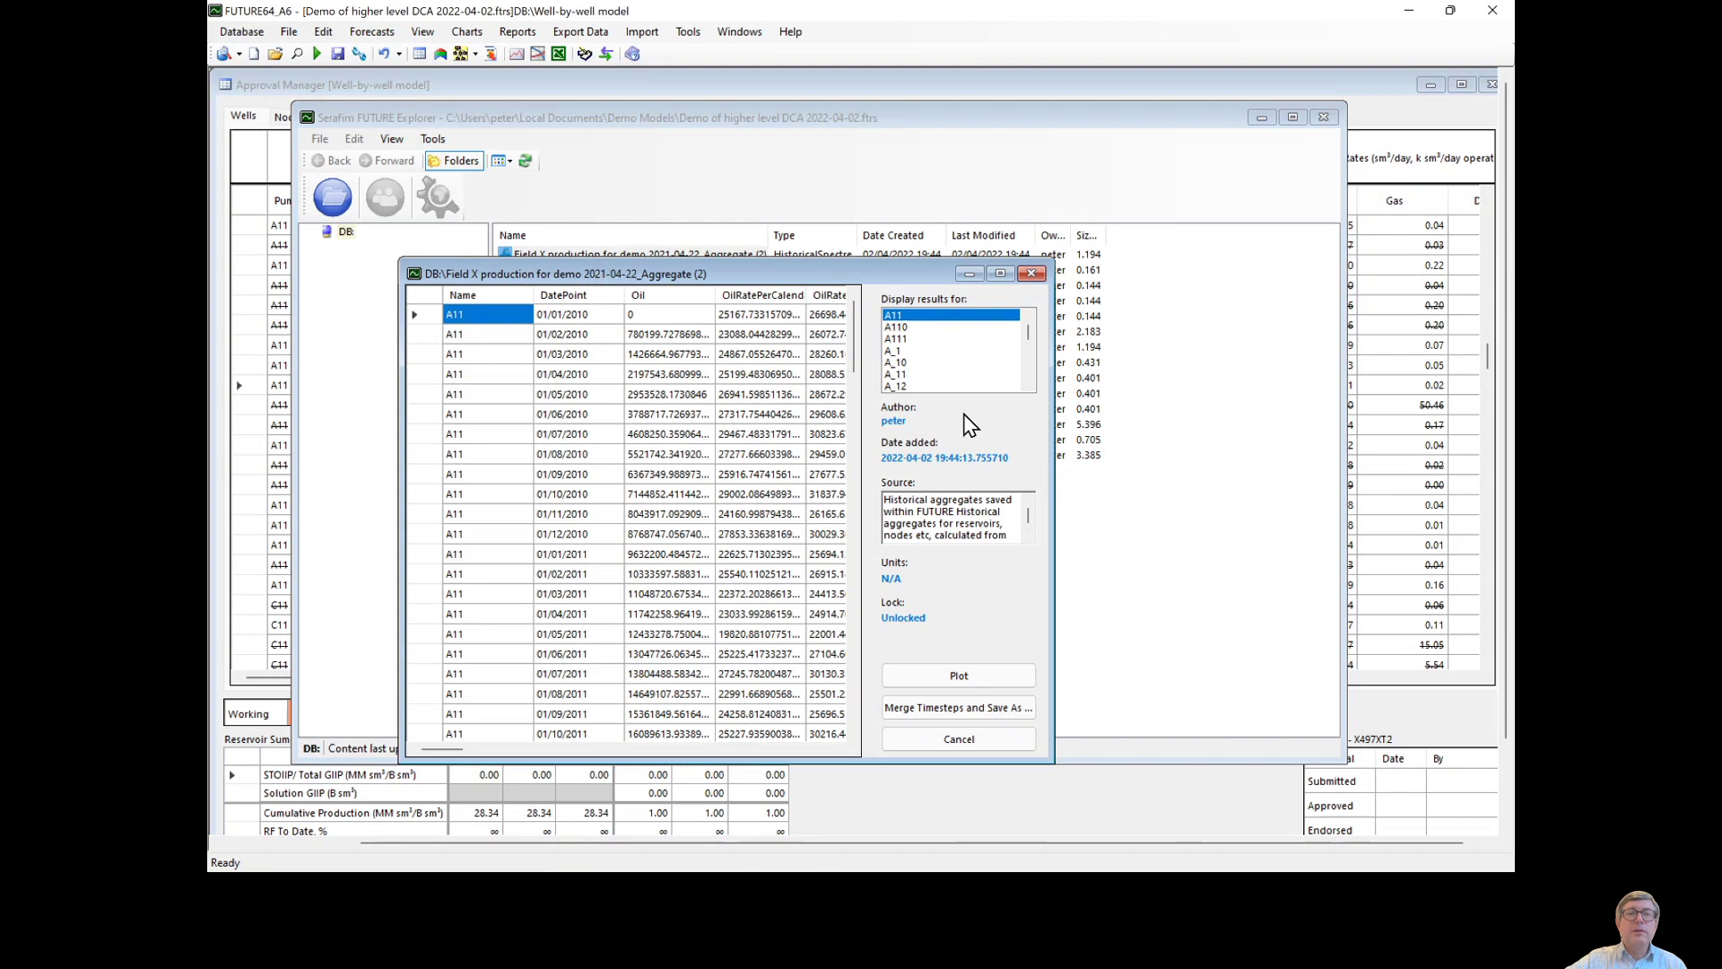
pyautogui.moveTo(1030, 331); pyautogui.dragTo(1026, 359)
pyautogui.click(919, 385)
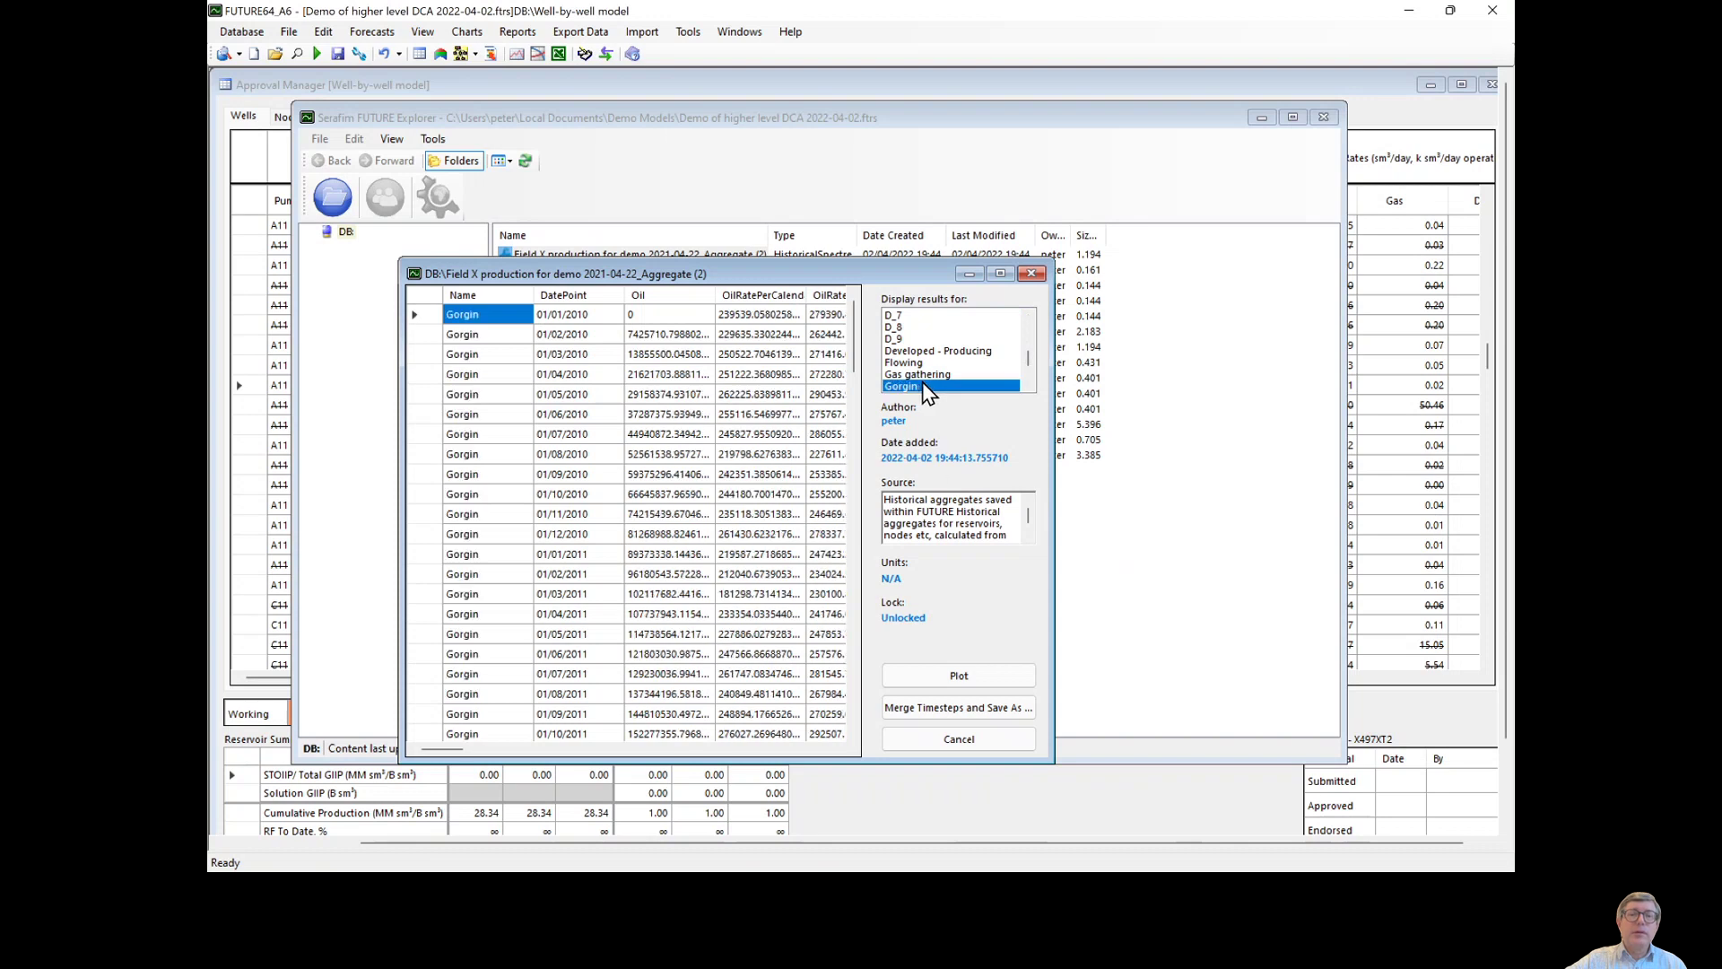
pyautogui.click(992, 682)
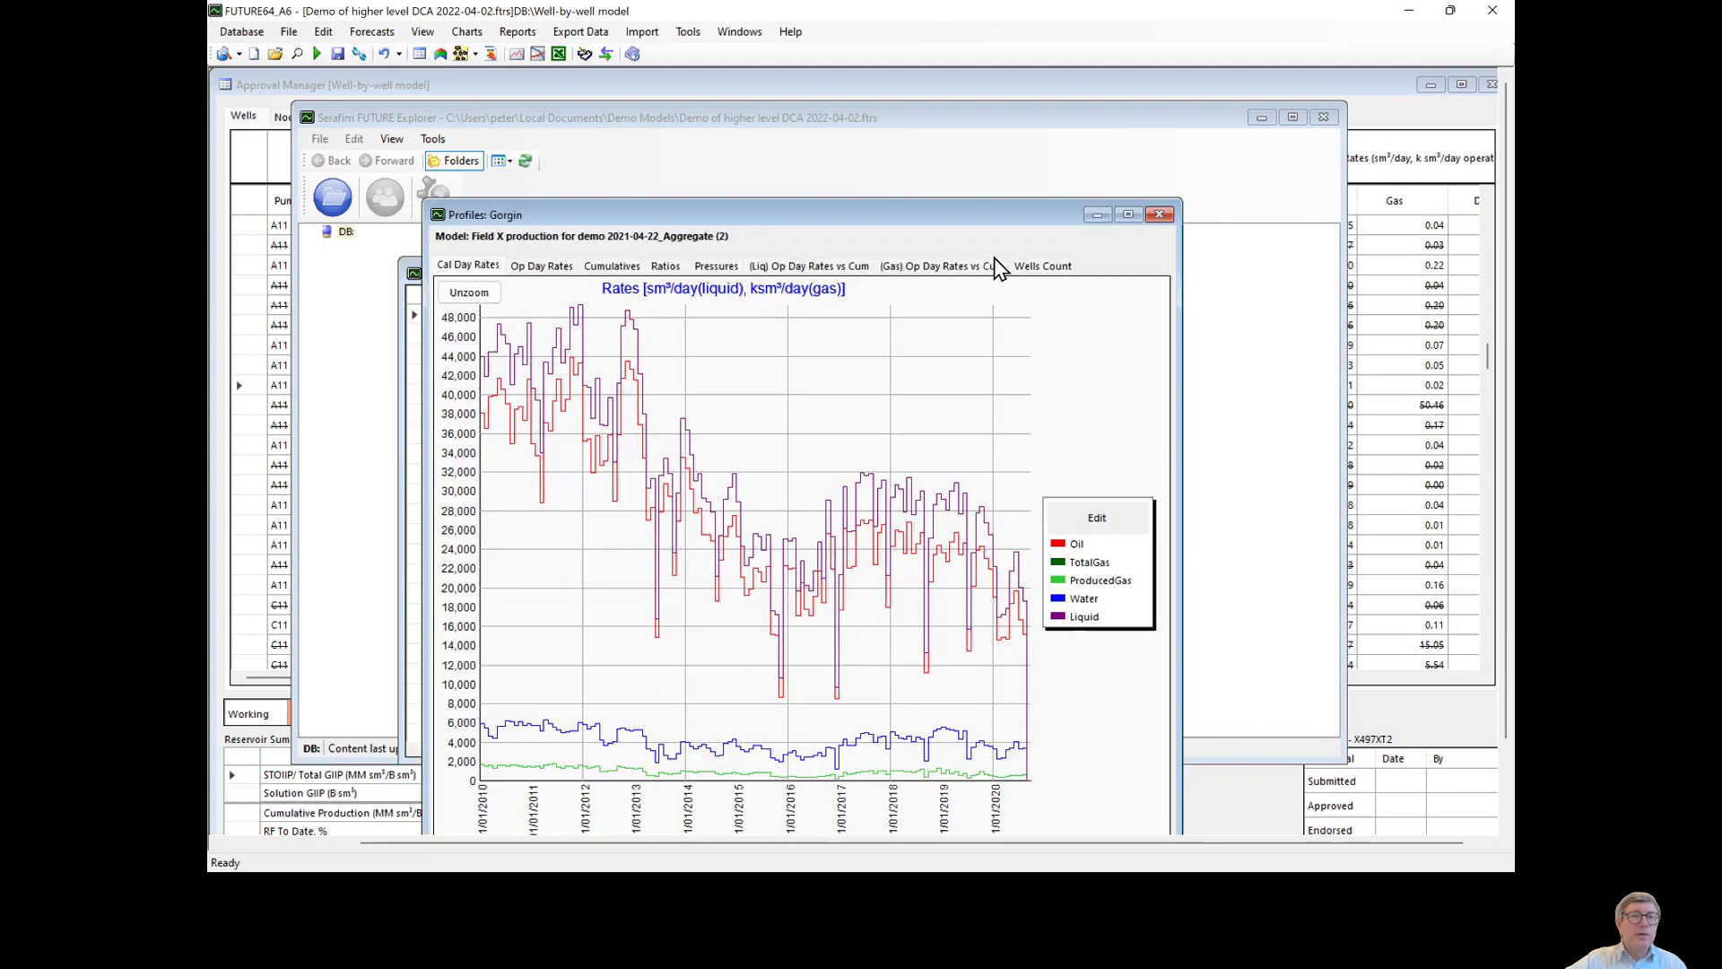
pyautogui.click(1159, 215)
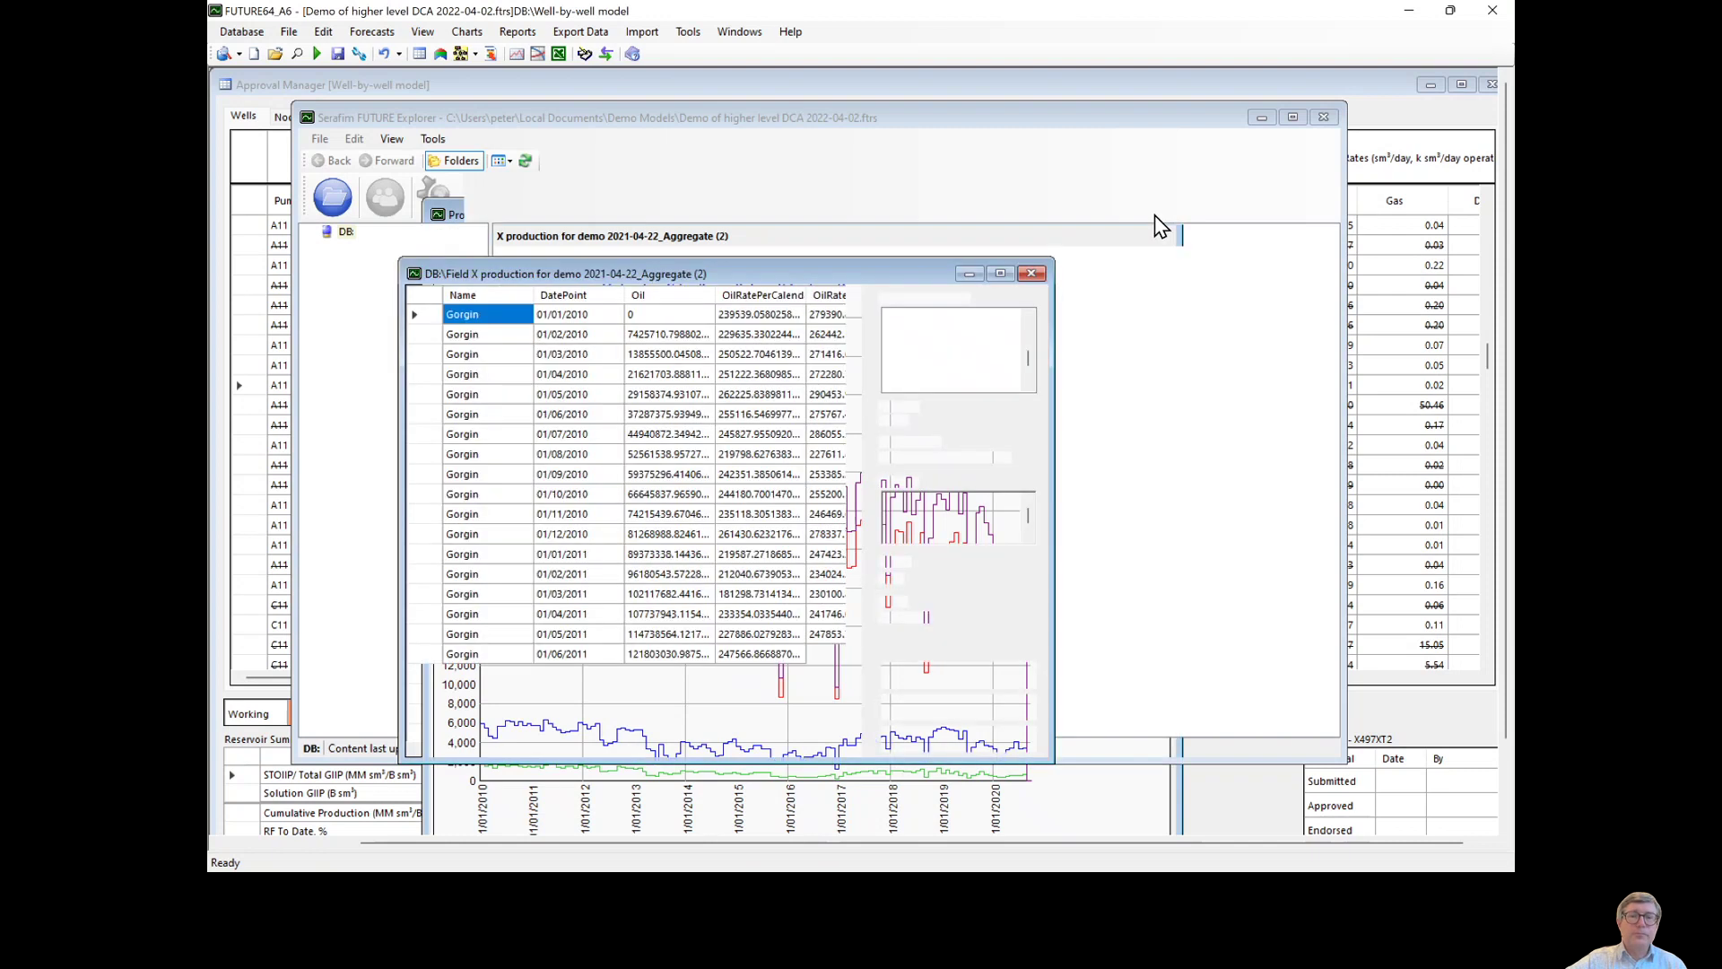
pyautogui.click(1029, 276)
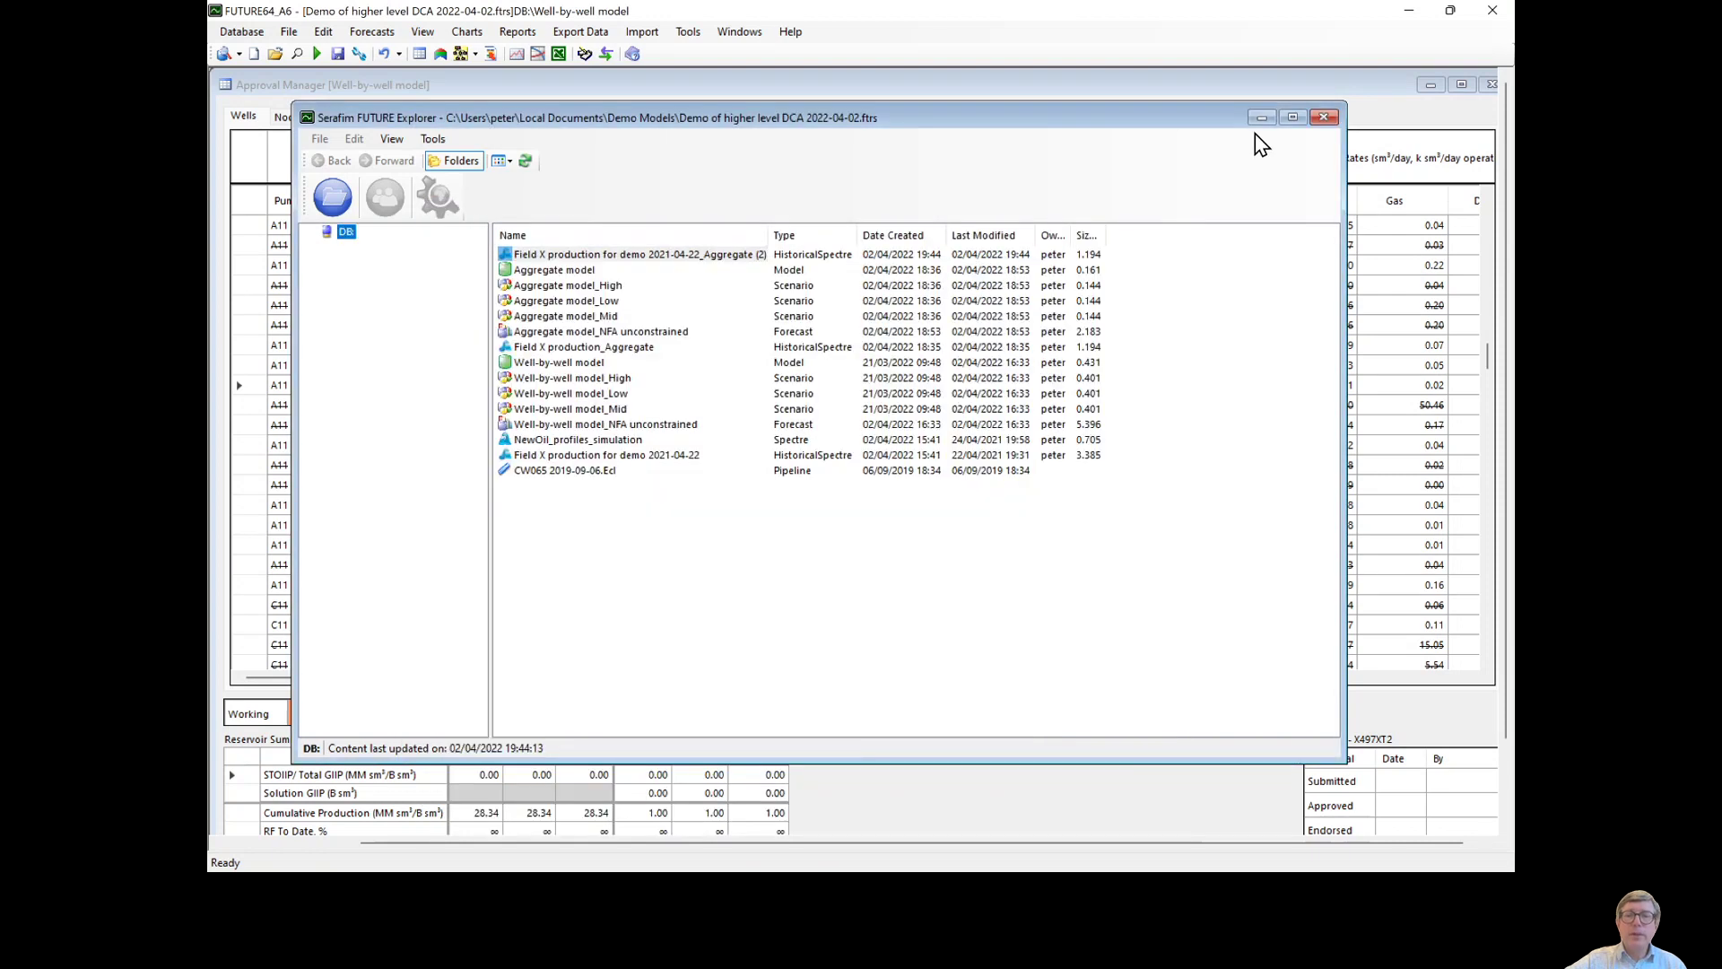
pyautogui.click(1325, 117)
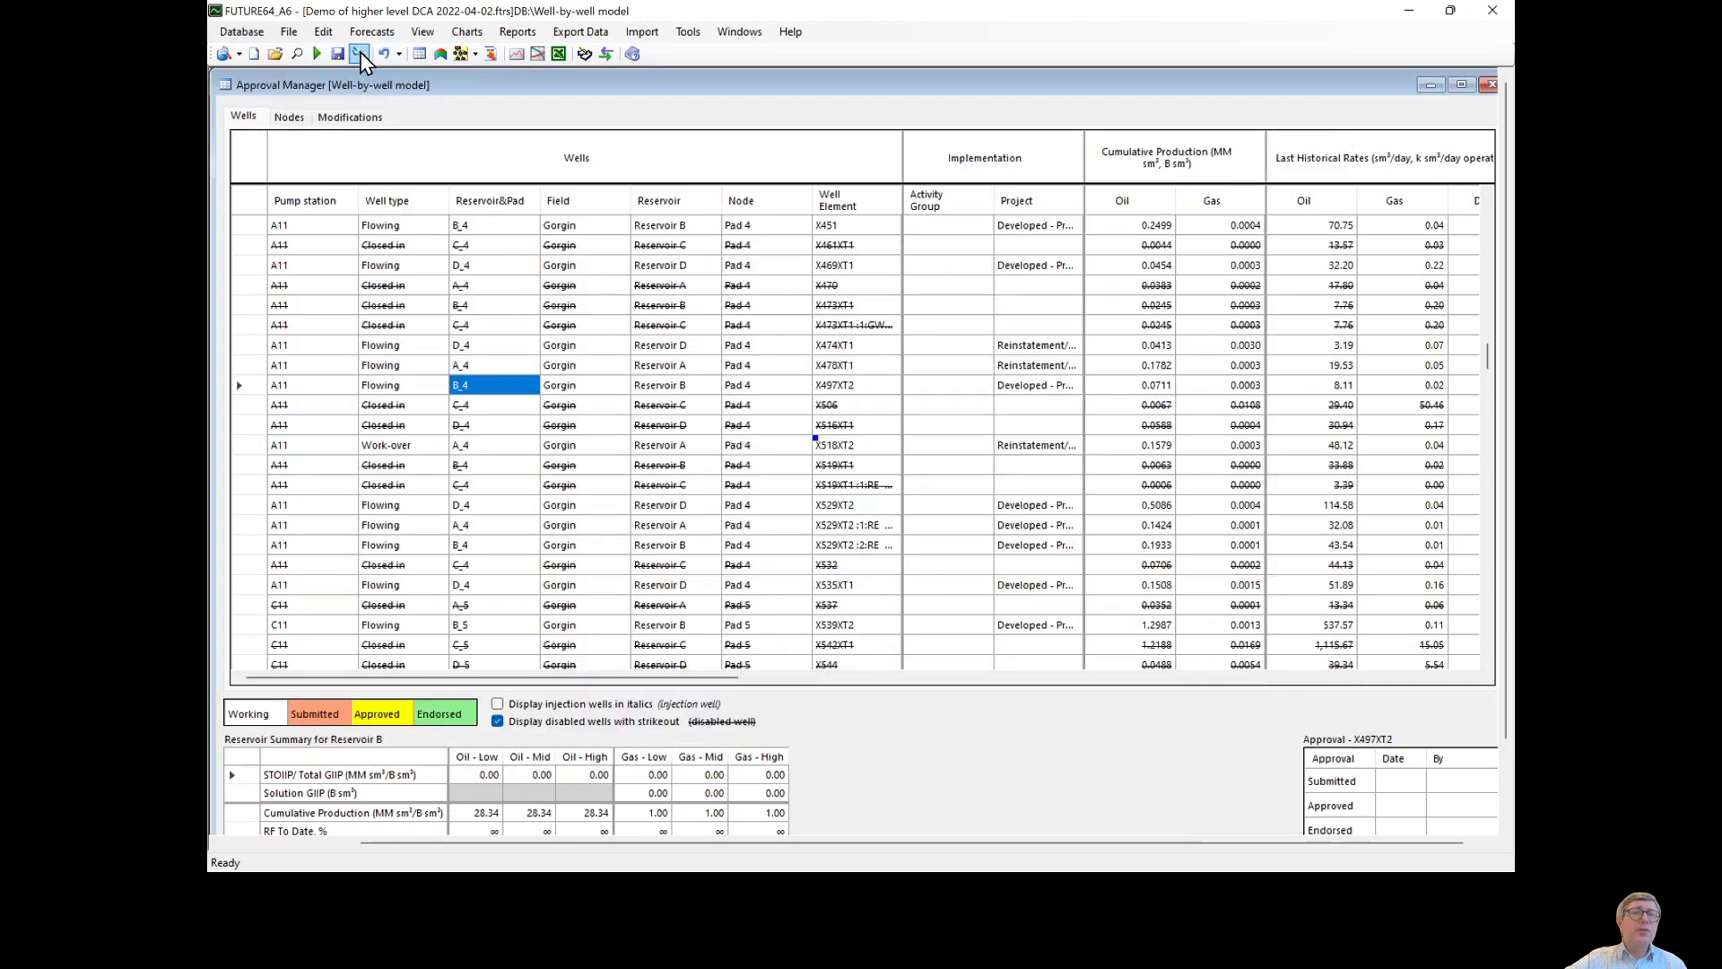
# Step: Switch to the Aggregate model and examine well element A_1's interactive decline charts in an enlarged window, leaving its properties unchanged
pyautogui.click(610, 52)
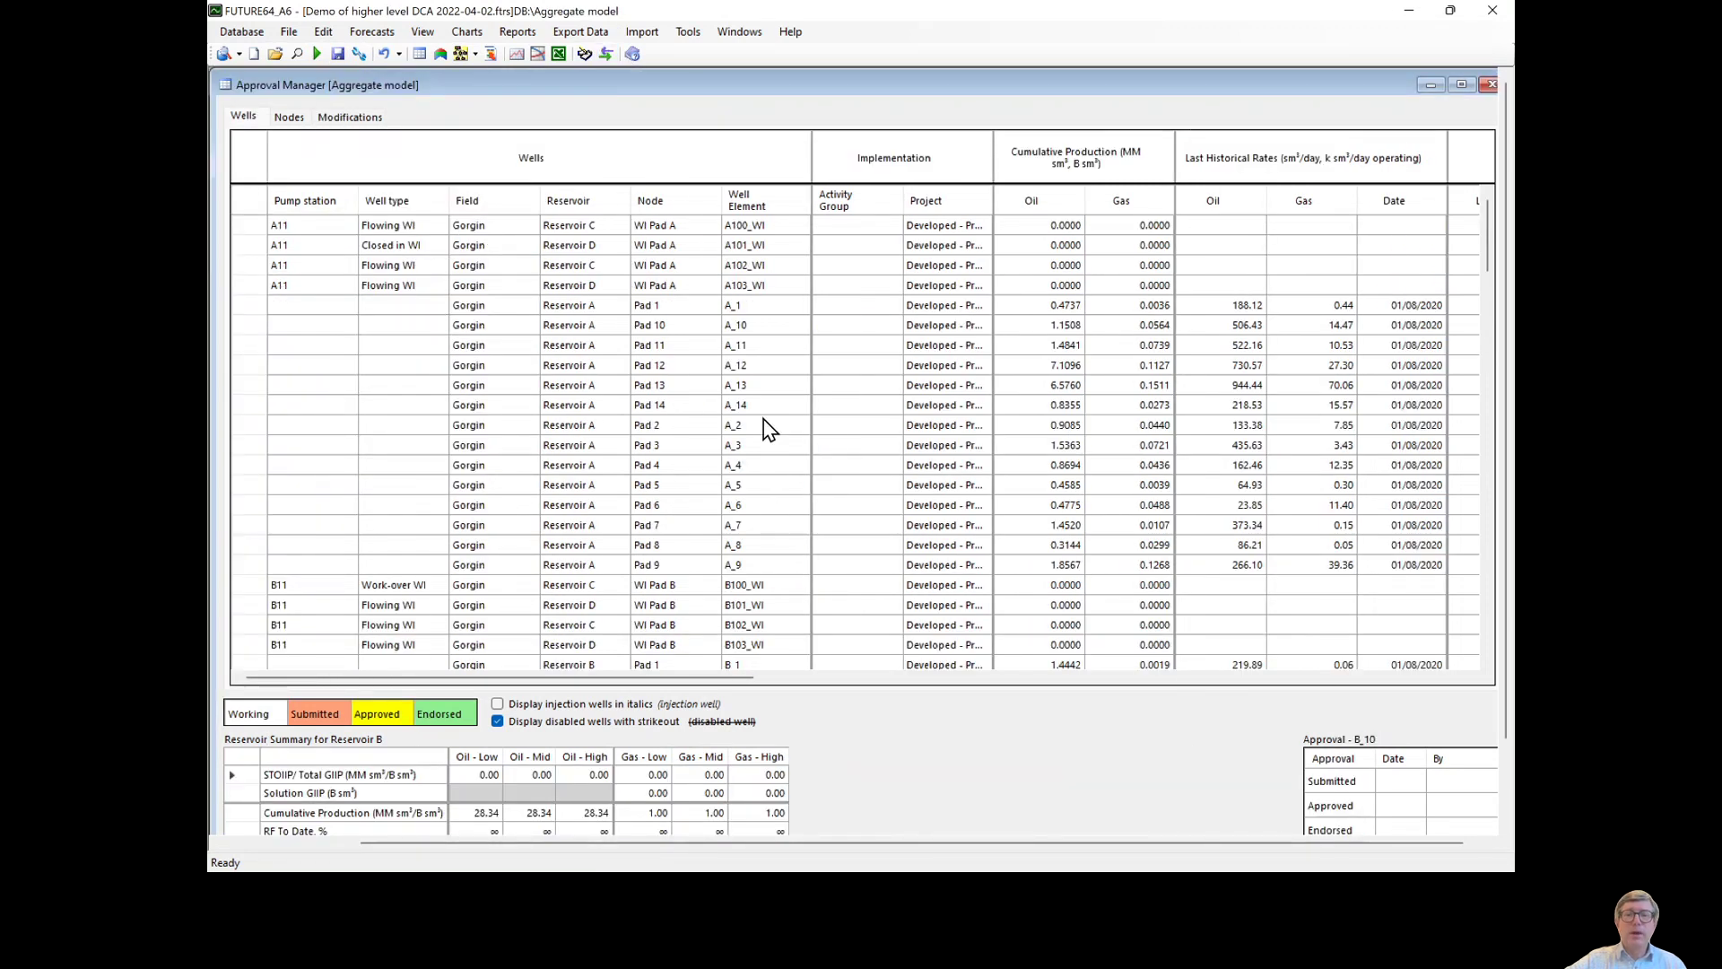
pyautogui.click(761, 307)
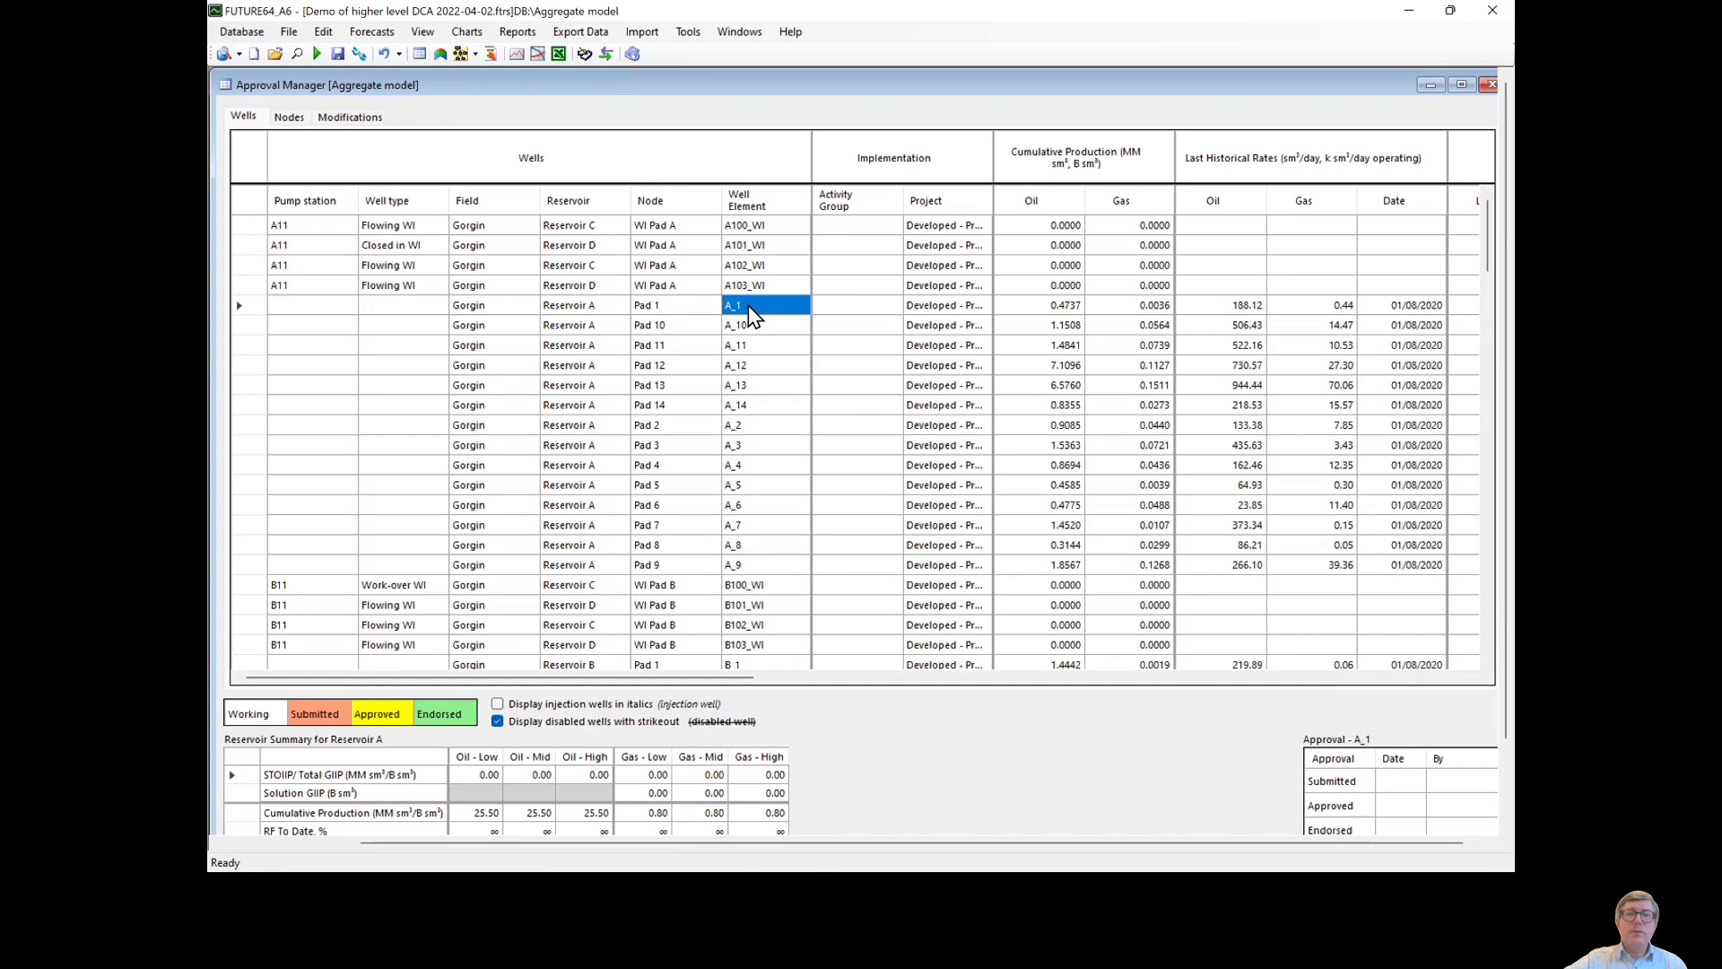
pyautogui.doubleClick(748, 305)
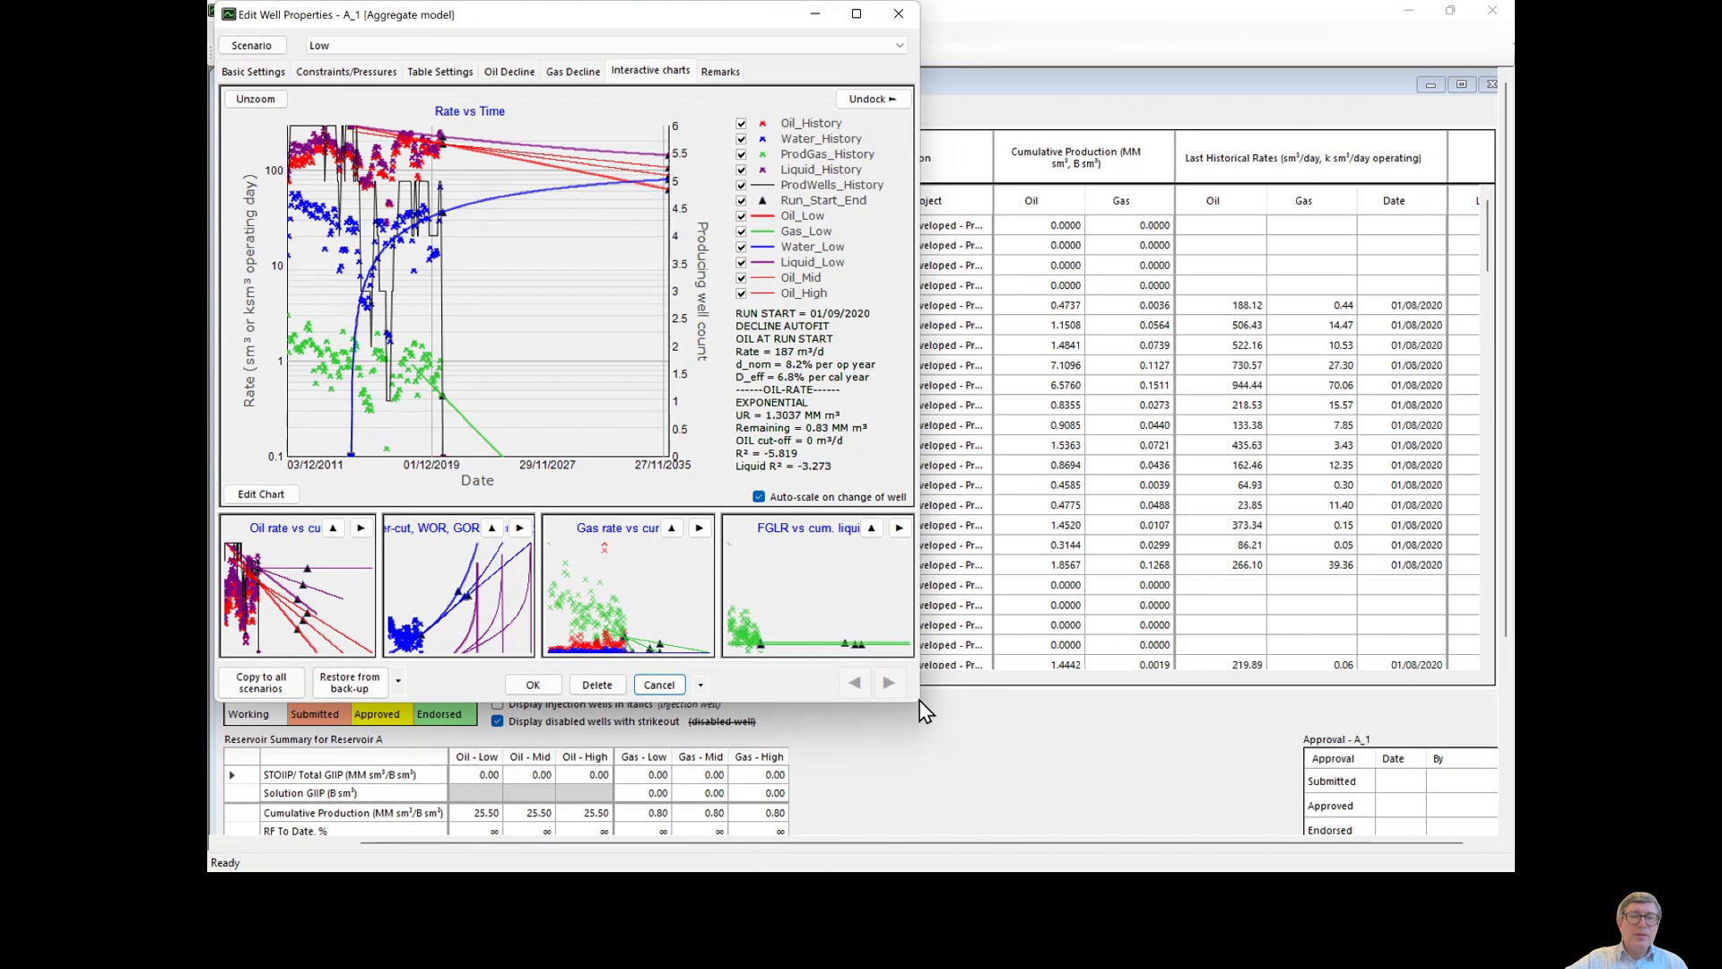
pyautogui.moveTo(915, 699); pyautogui.dragTo(1340, 868)
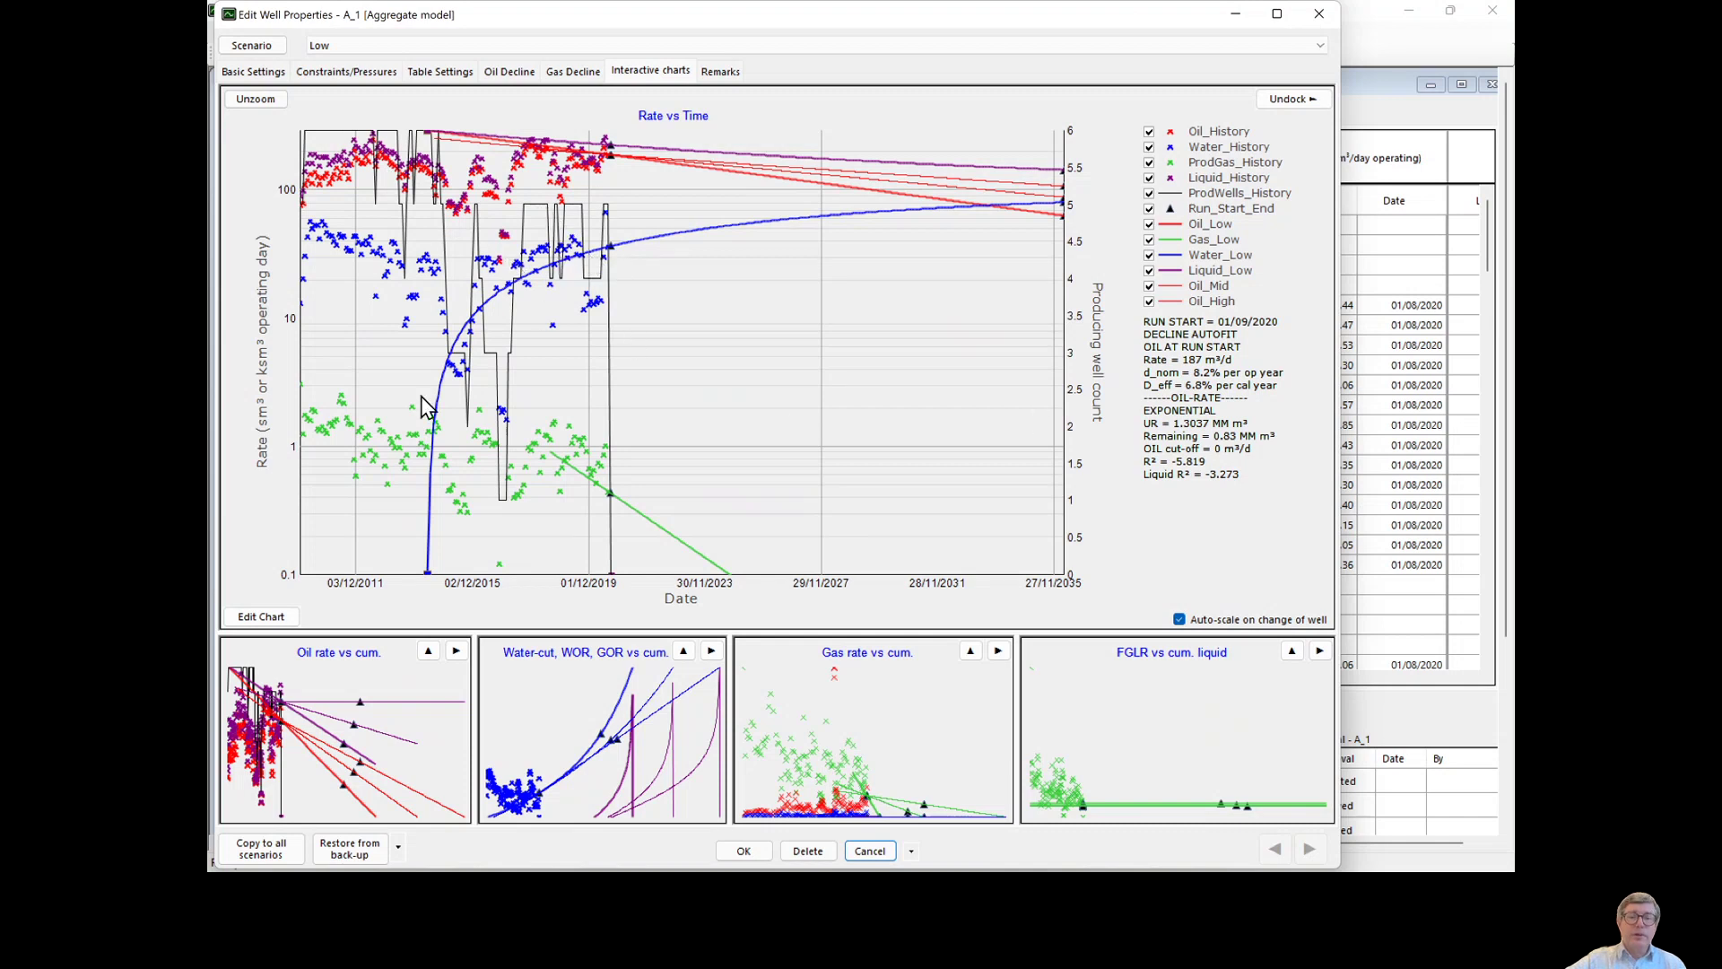
pyautogui.click(868, 851)
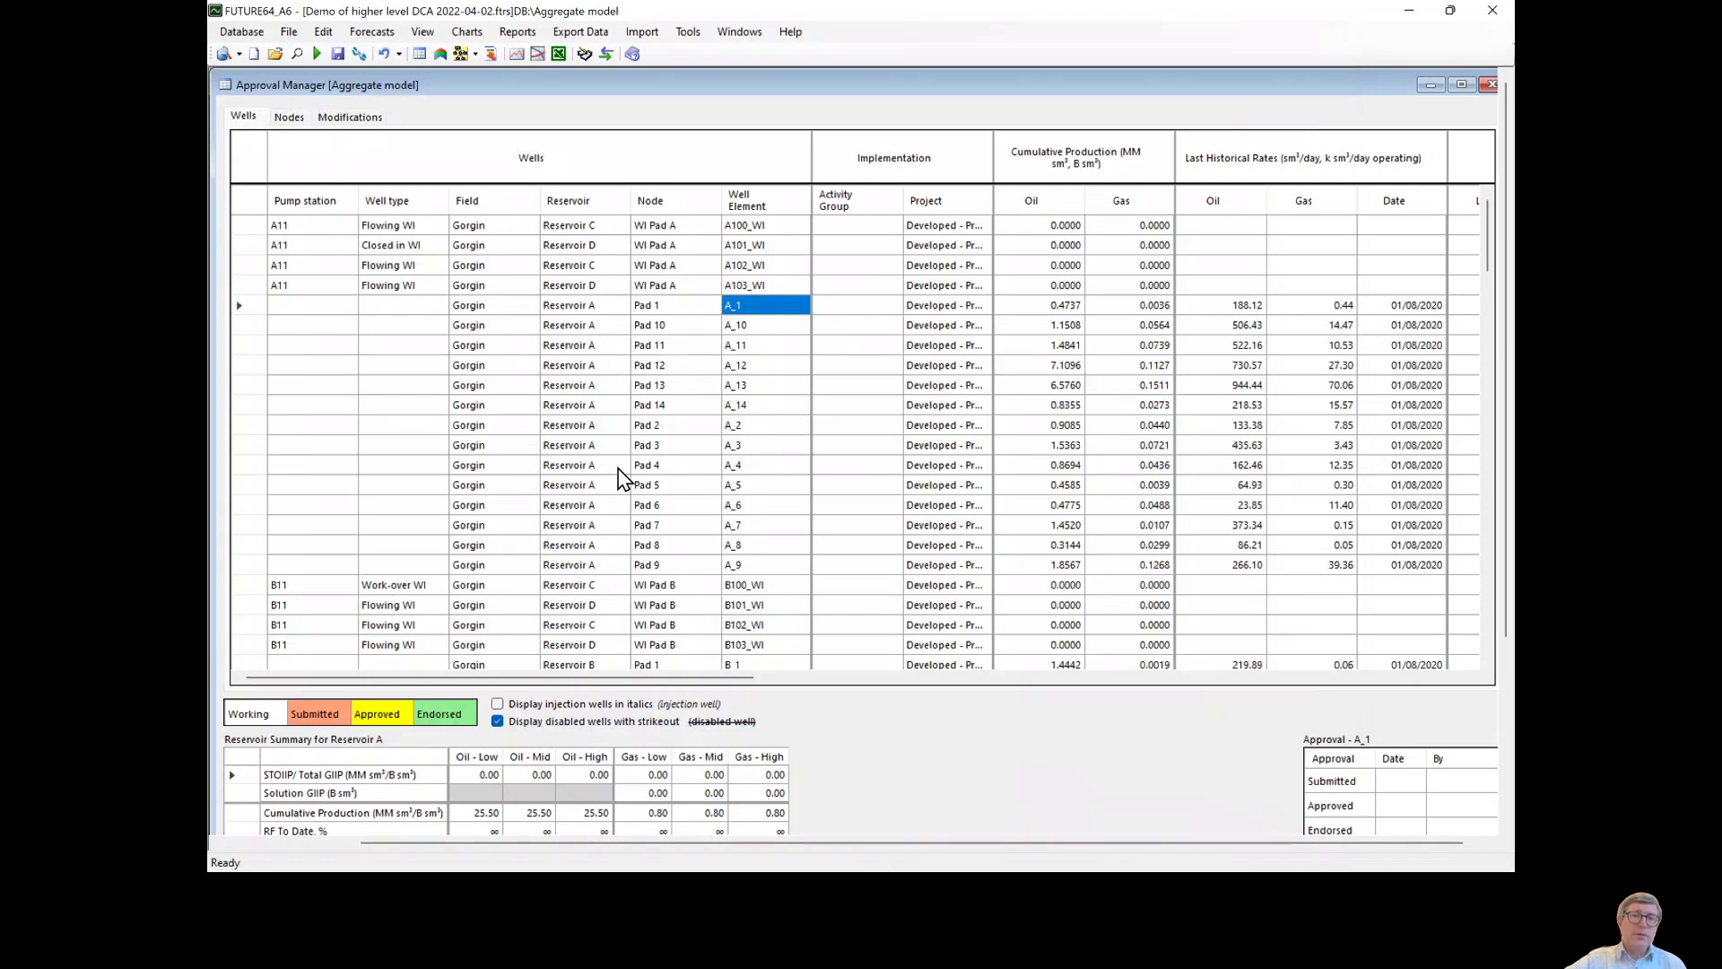
# Step: Plot Reservoir A's forecast from the Aggregate model together with its historical profiles and the same entity from the Well-by-well model
pyautogui.click(601, 306)
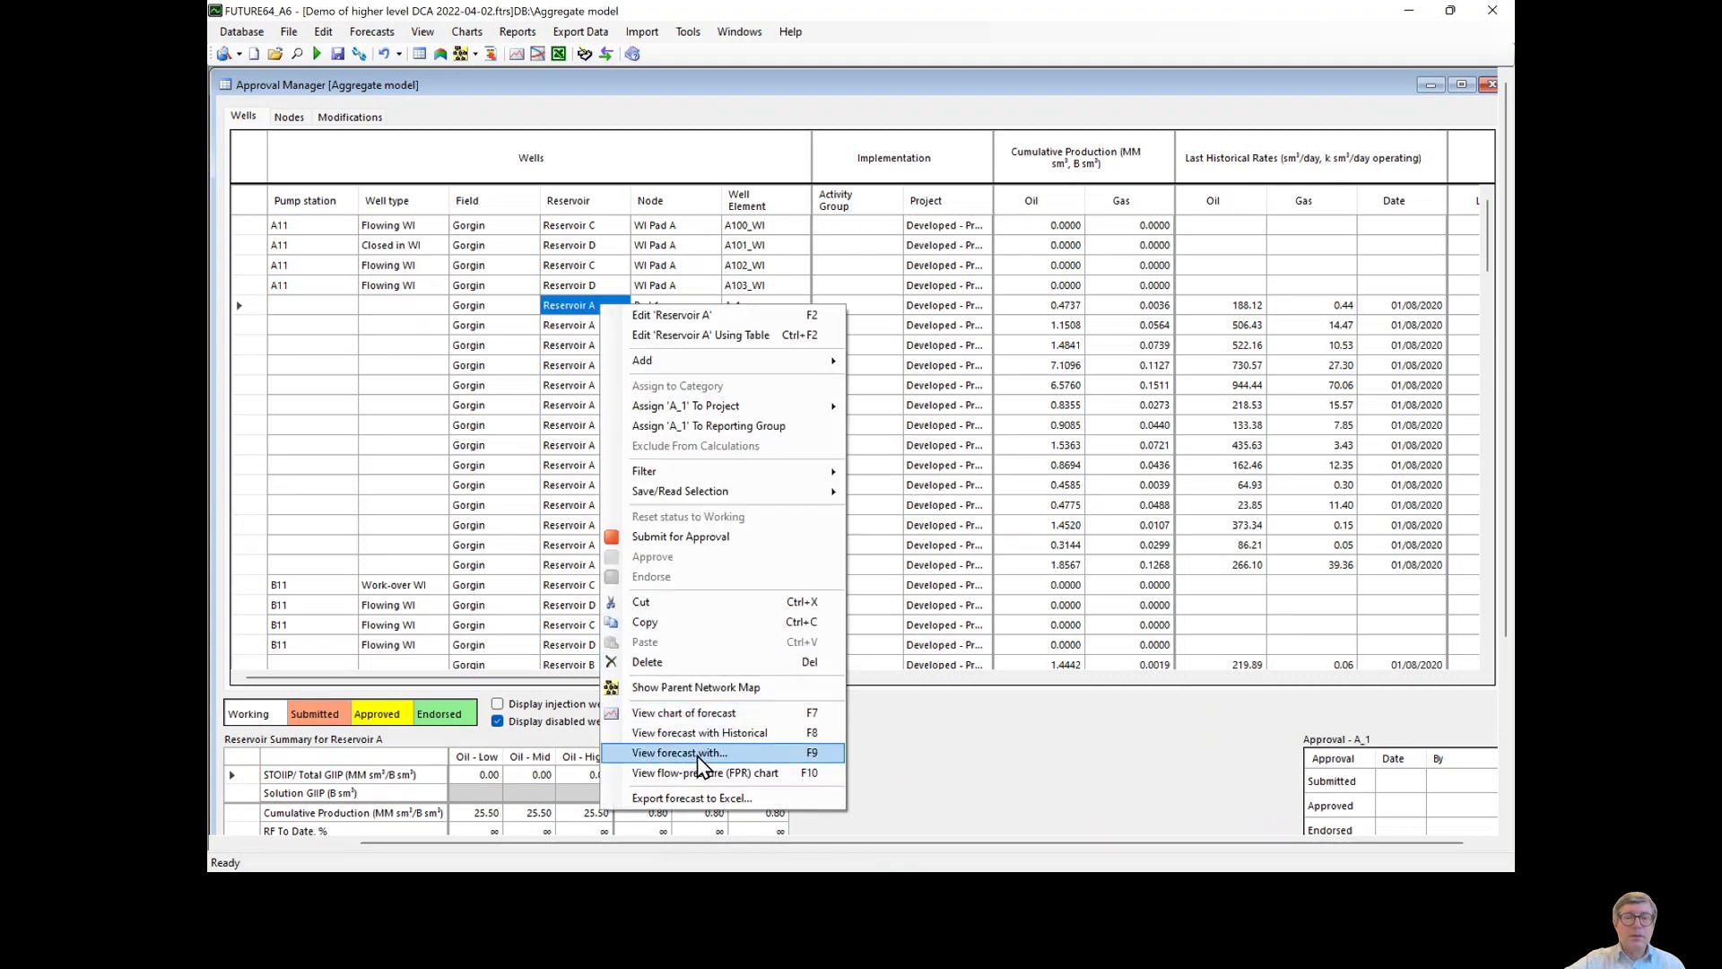
pyautogui.click(697, 755)
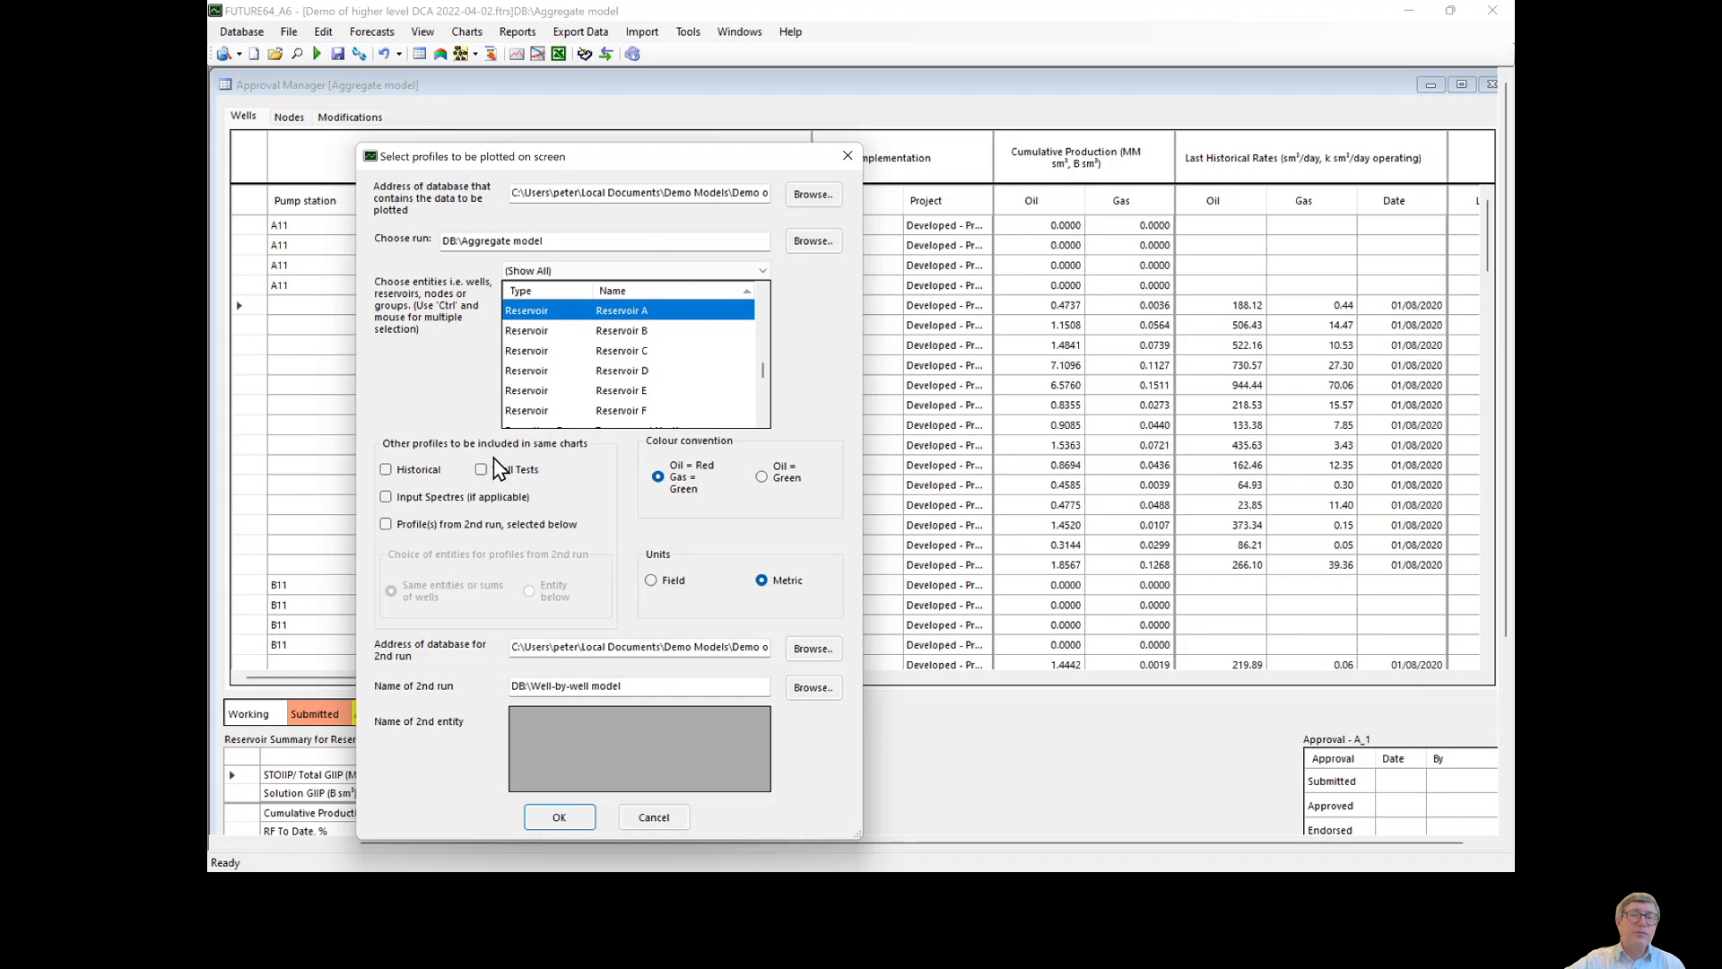
pyautogui.click(413, 470)
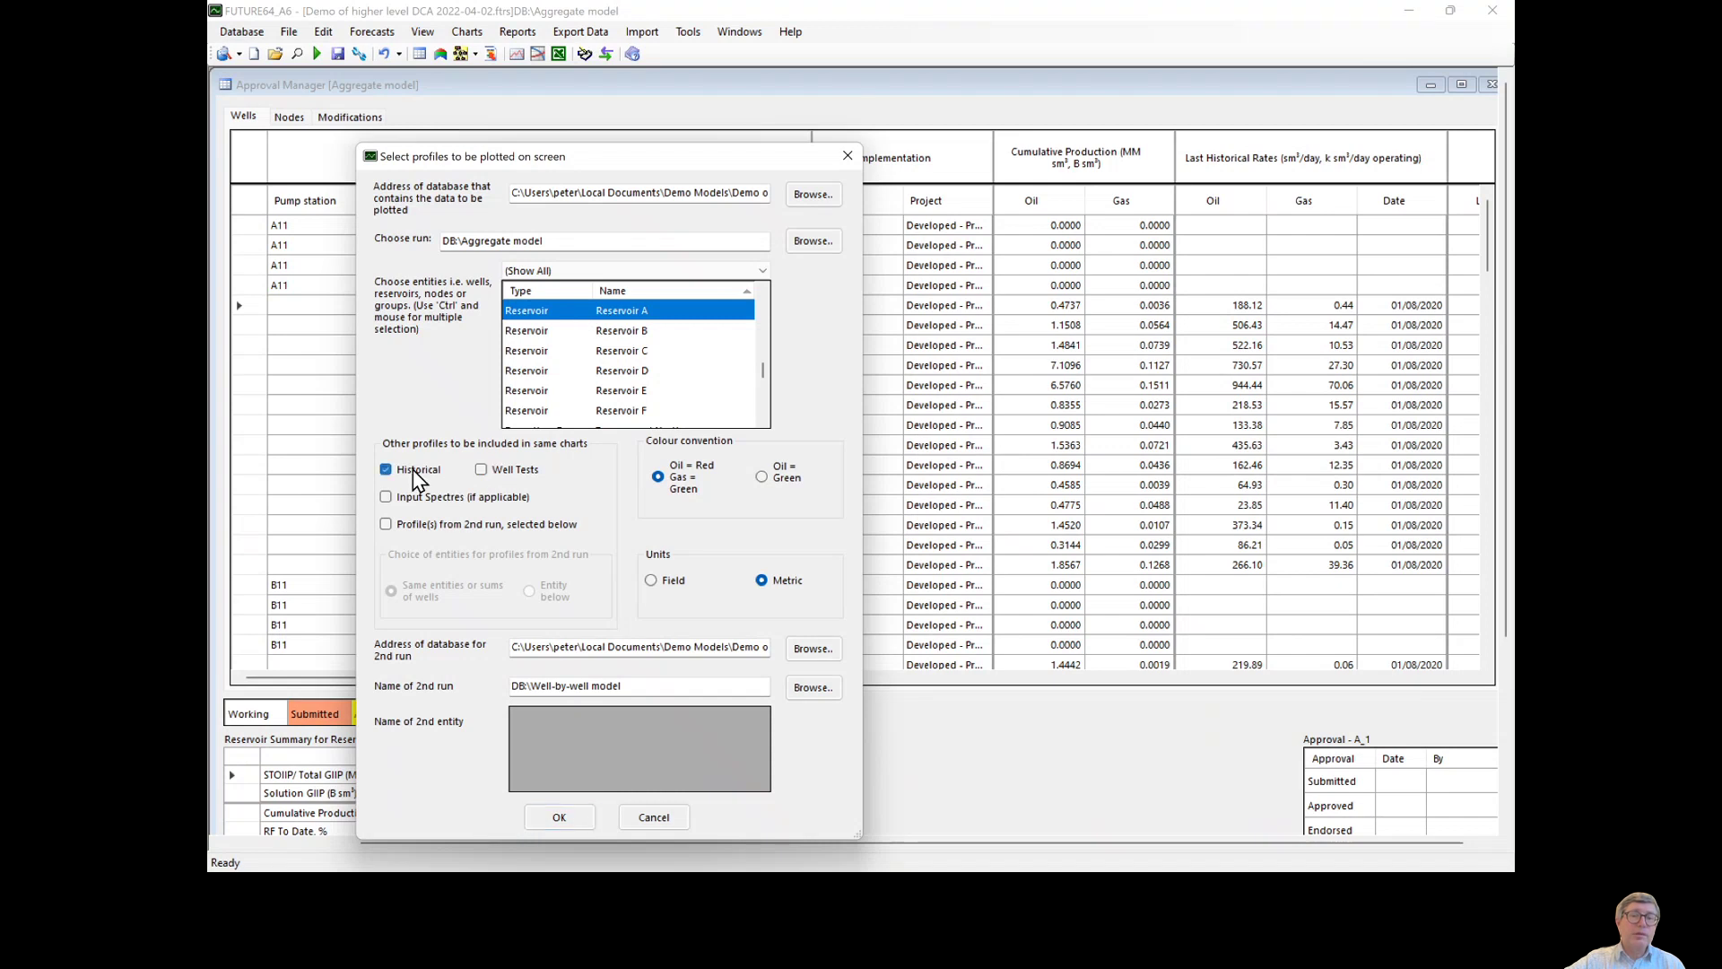
pyautogui.click(422, 526)
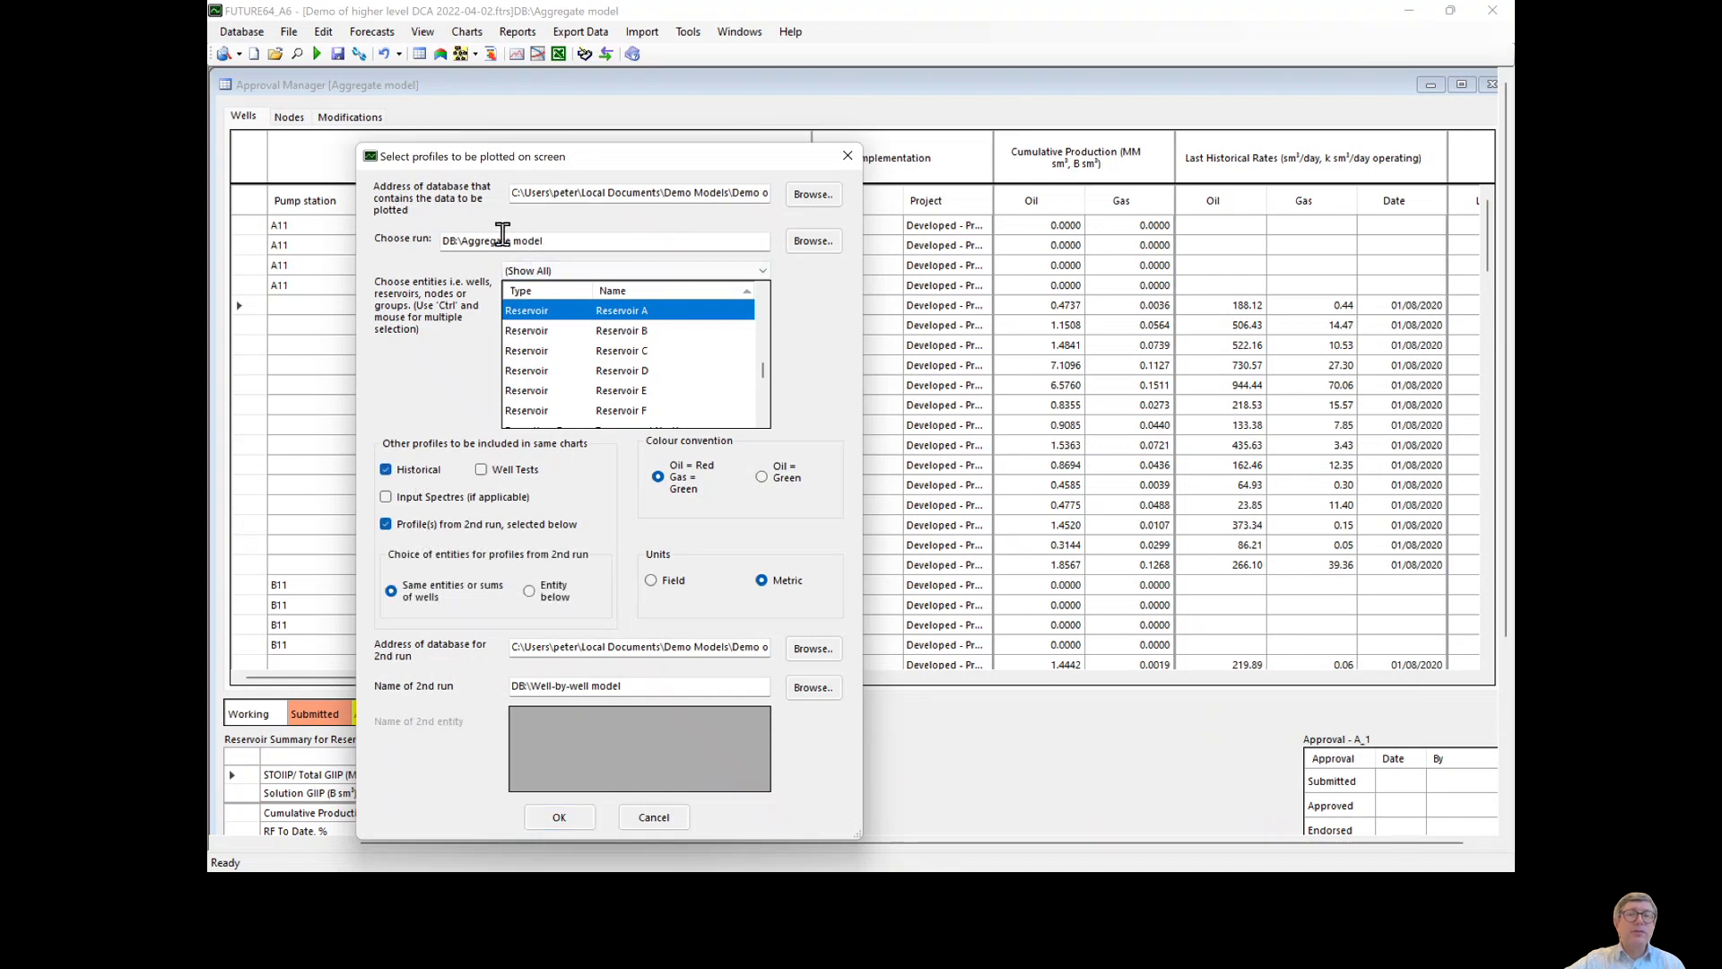
pyautogui.click(560, 817)
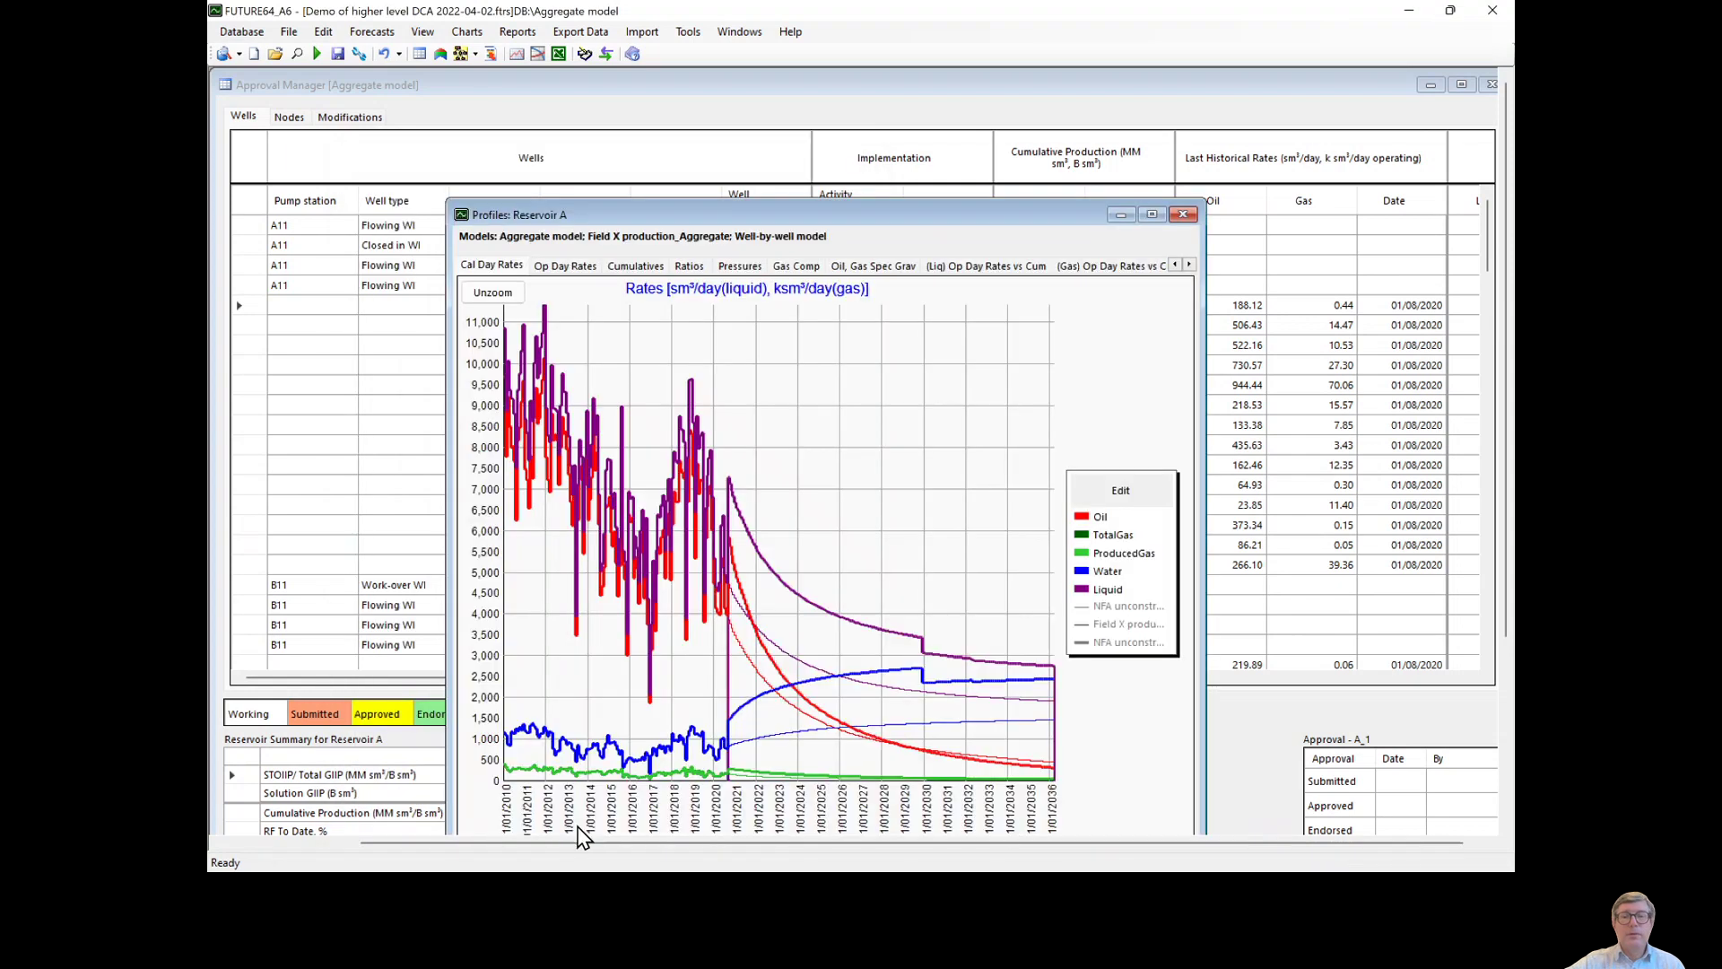
# Step: Compare the Reservoir A profiles, temporarily isolating the Field X production historical data, and close the chart
pyautogui.click(1088, 623)
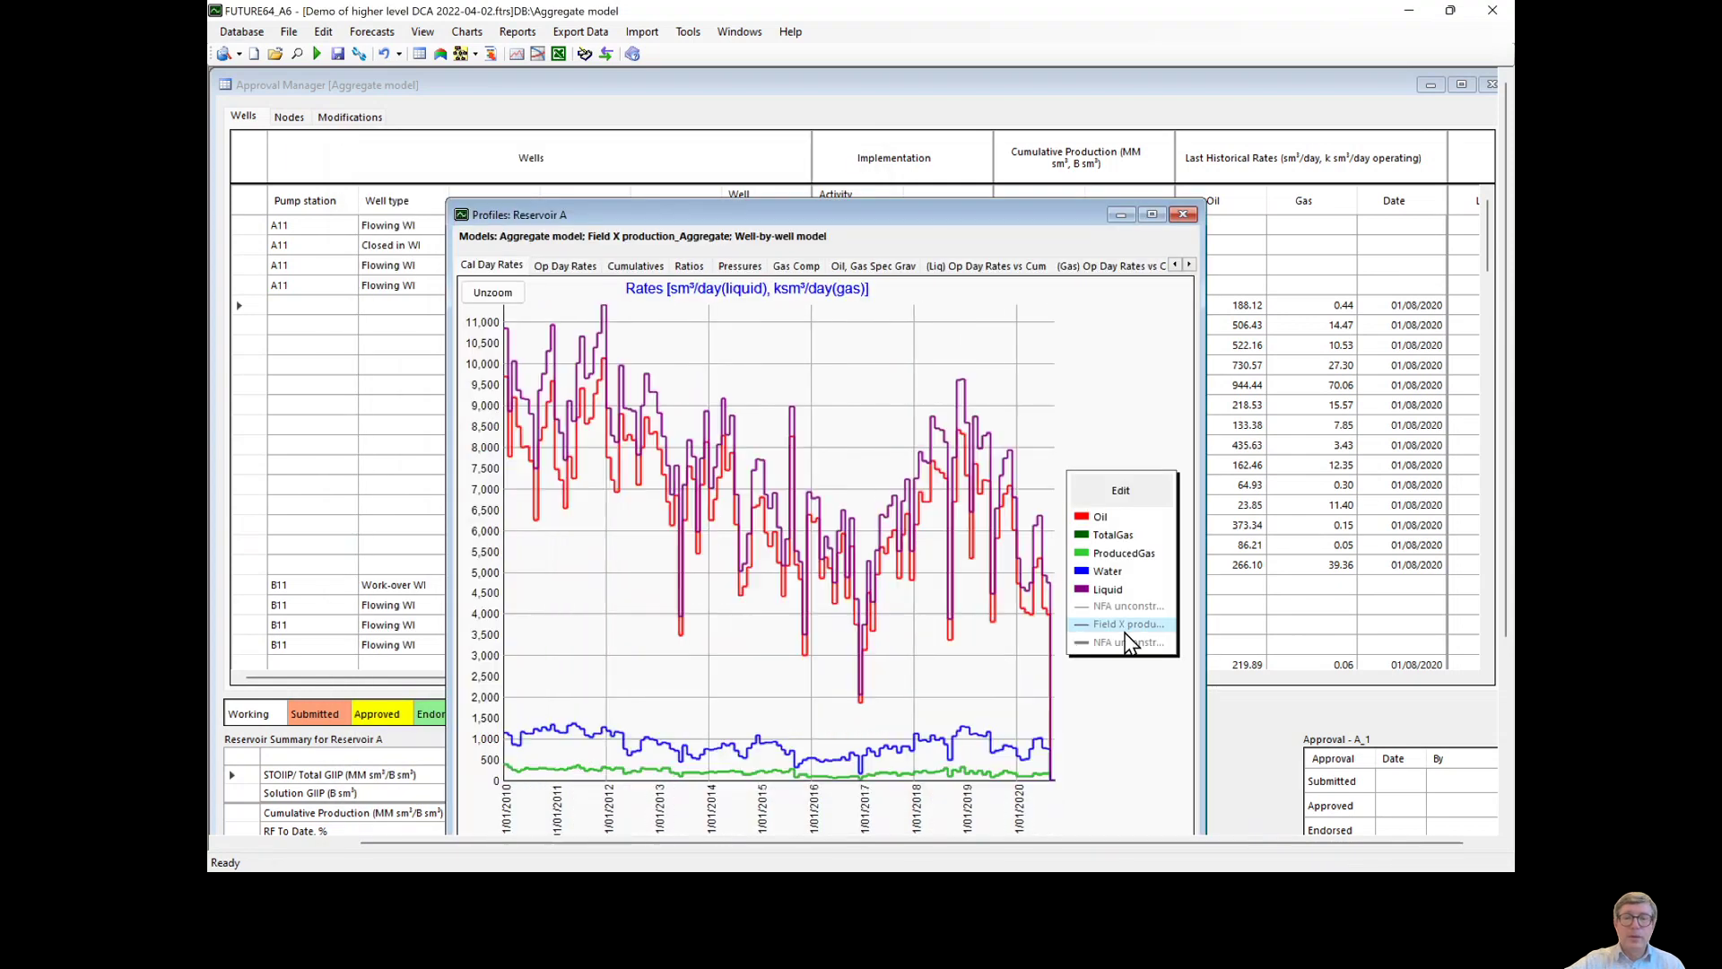
pyautogui.click(1129, 538)
pyautogui.click(1081, 545)
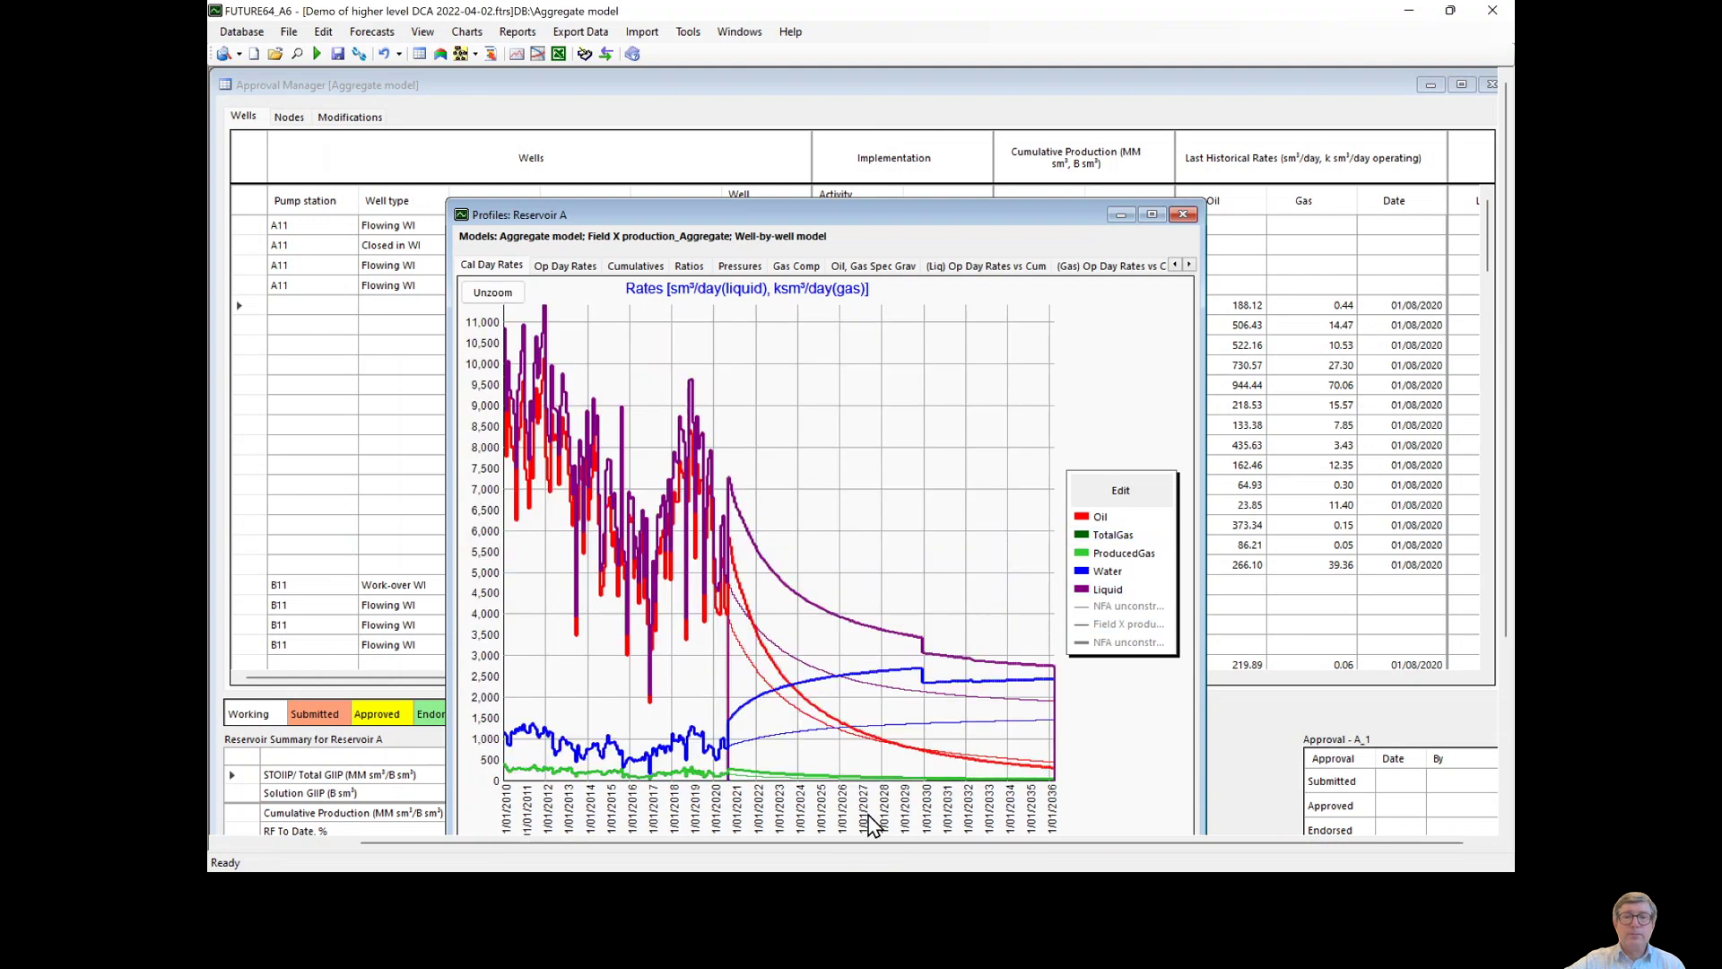
pyautogui.click(1182, 214)
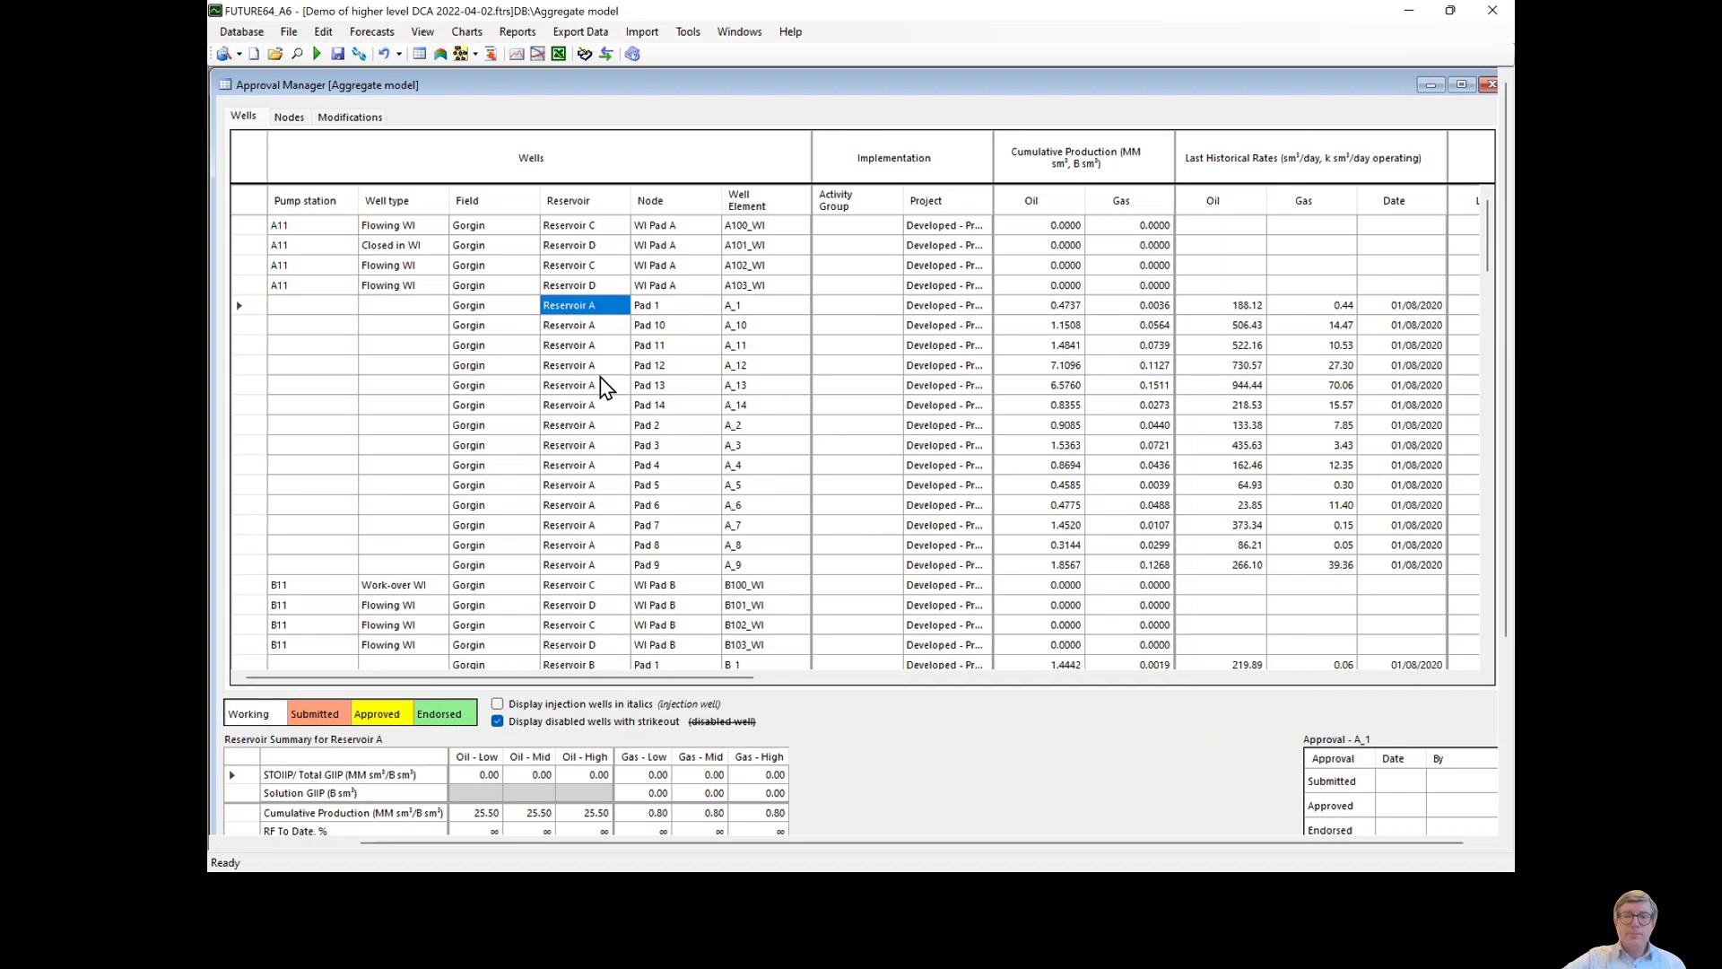
# Step: Switch to the Excel workbook "Reservoir and Pad category.xlsx" and maximise it to view the Aggregate Wells sheet
pyautogui.moveTo(1020, 868)
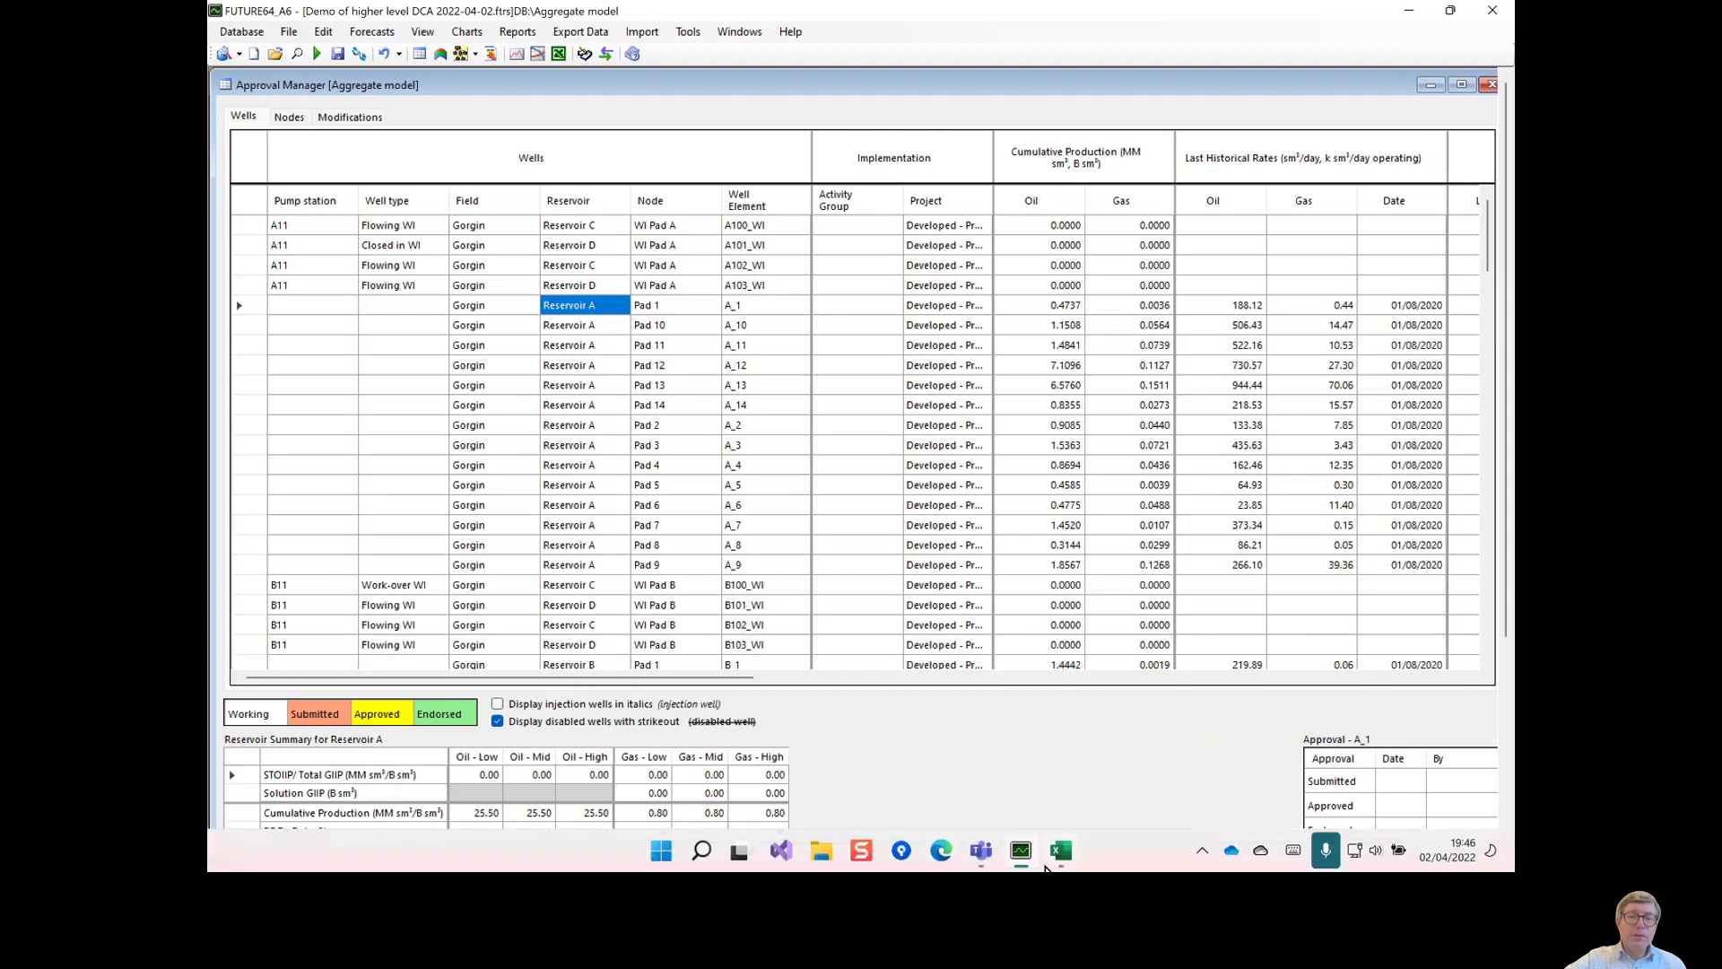
pyautogui.moveTo(1060, 861)
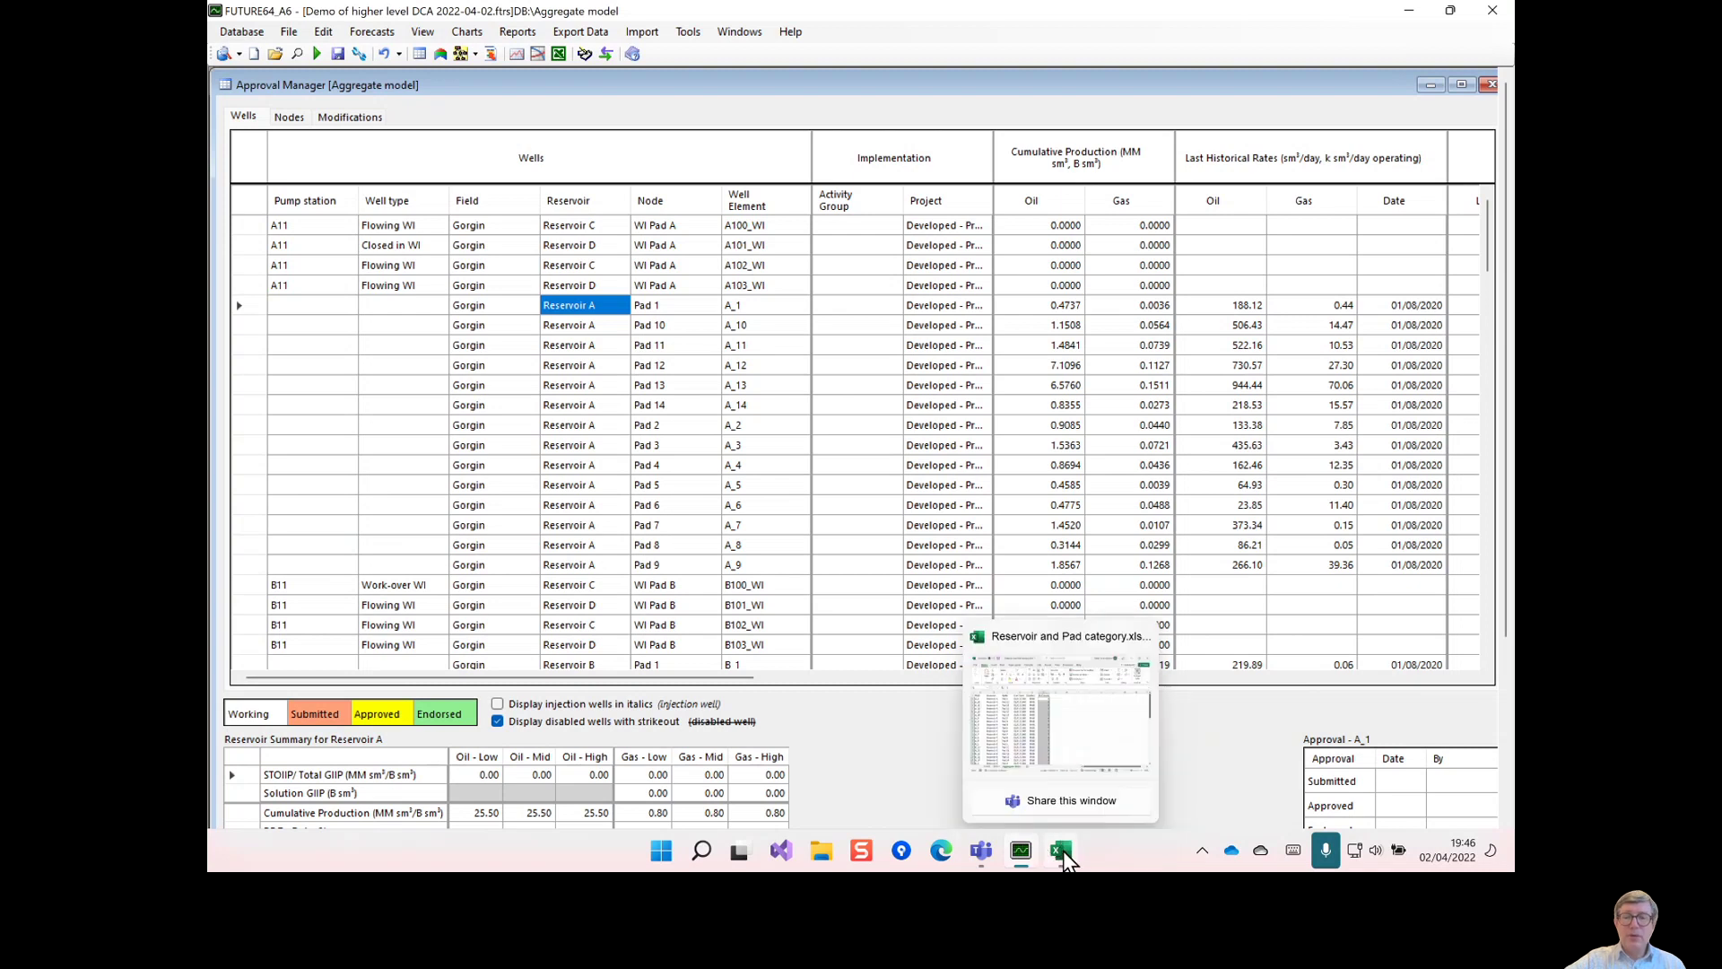
pyautogui.click(1067, 652)
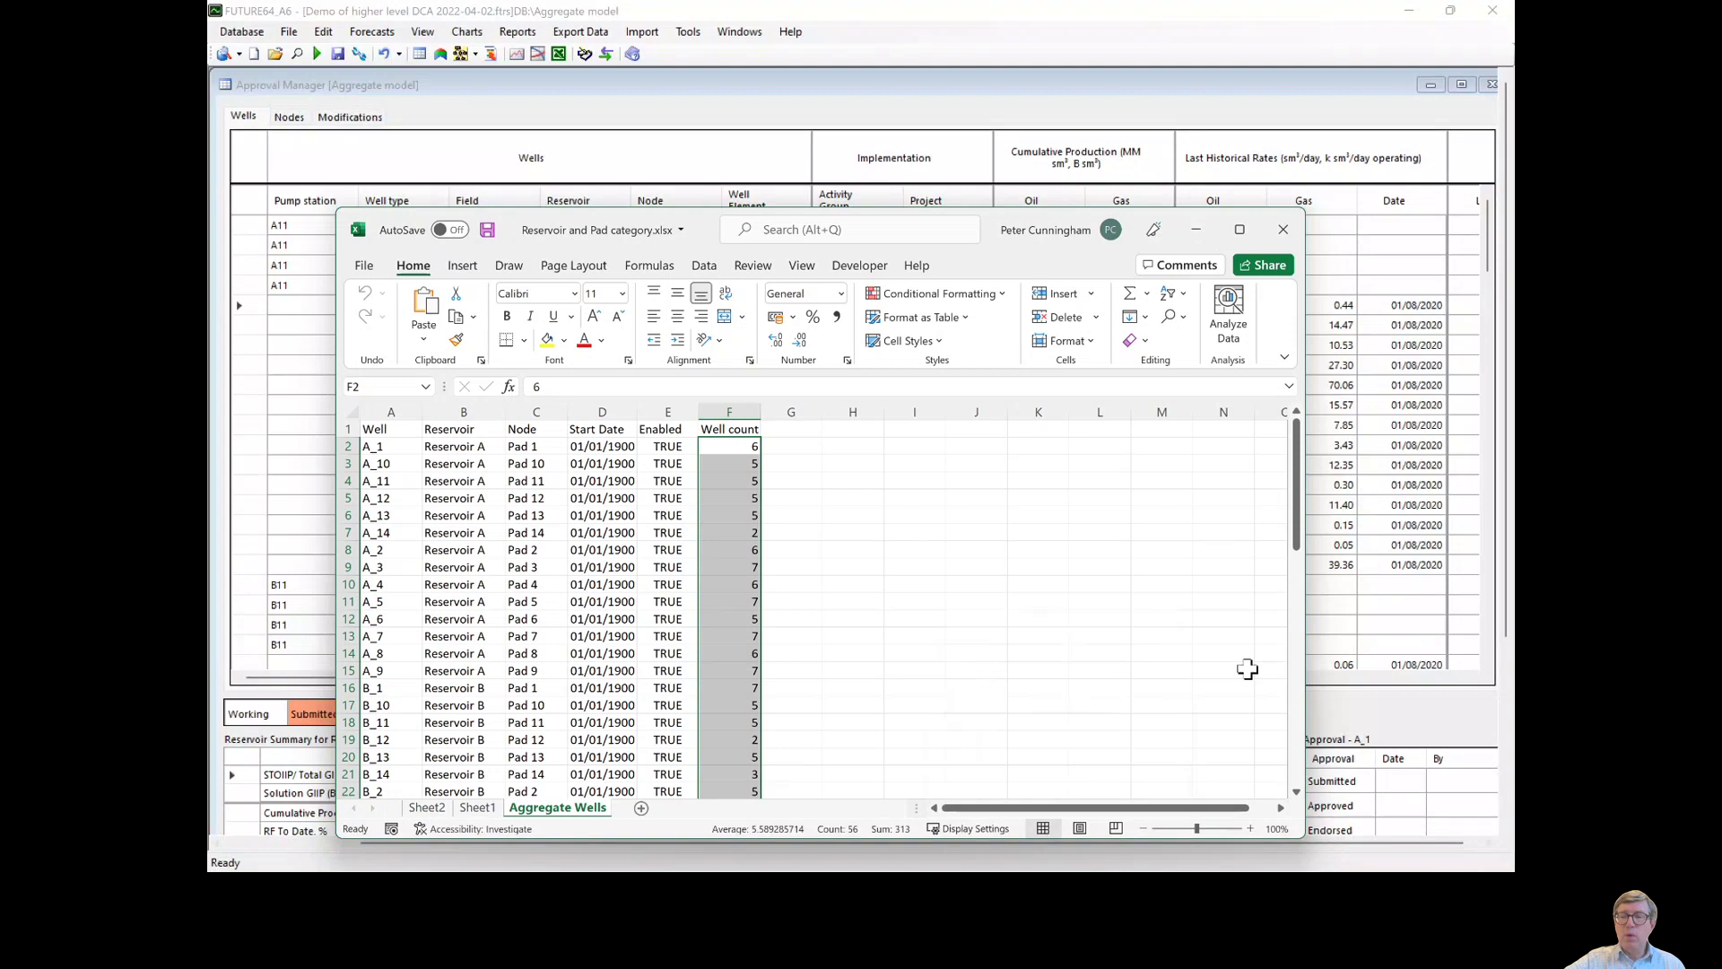
pyautogui.moveTo(1297, 545)
pyautogui.mouseDown()
pyautogui.moveTo(1315, 557)
pyautogui.moveTo(1305, 516)
pyautogui.mouseUp()
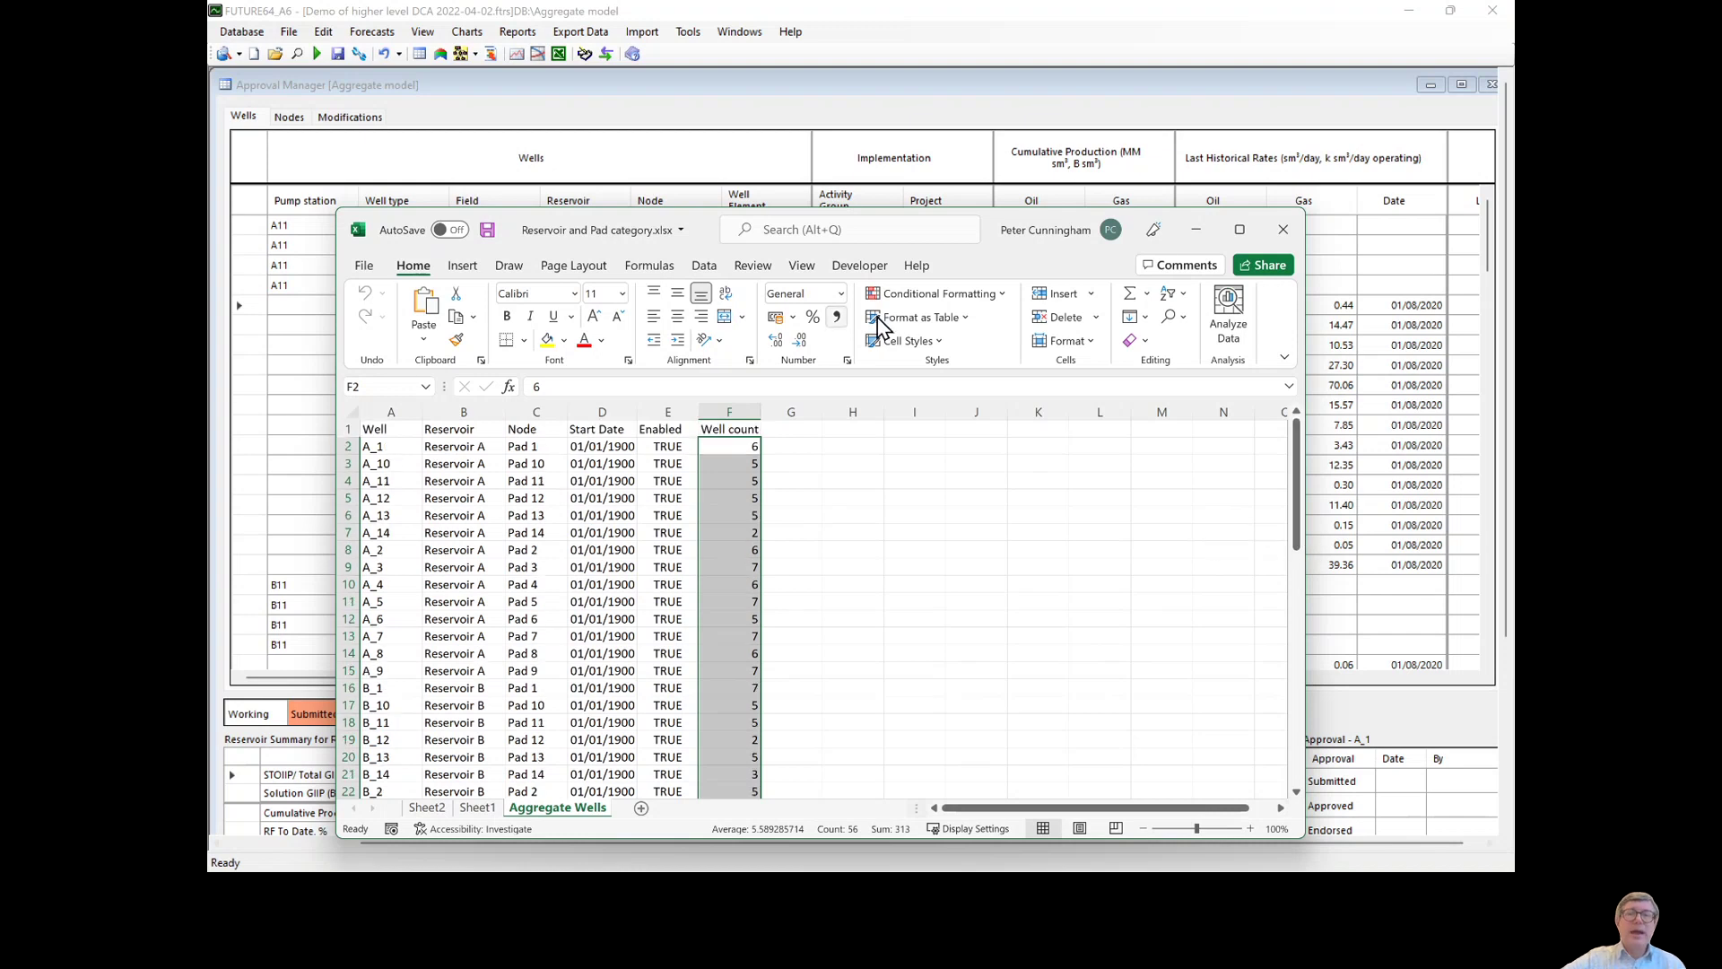
pyautogui.click(1242, 232)
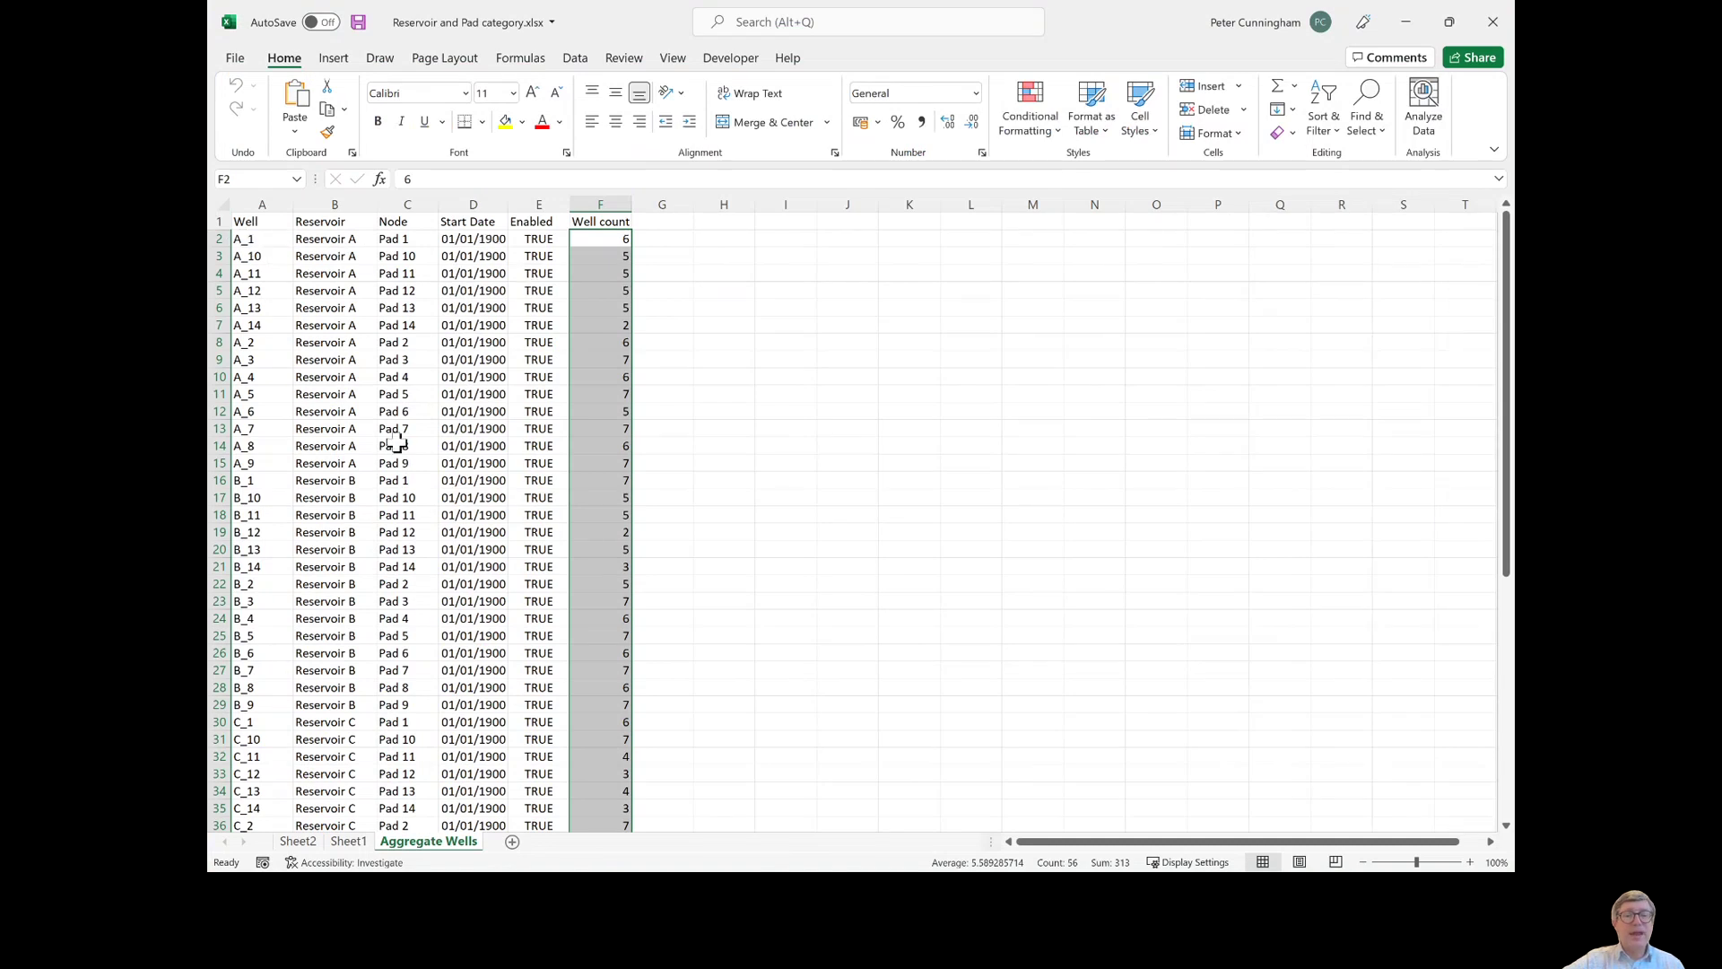
# Step: Go through the well list from A_1 to A_13 on the Aggregate Wells sheet, and minimise the workbook to return to the Aggregate model
pyautogui.click(240, 240)
pyautogui.press('Down')
pyautogui.press('Down')
pyautogui.press('Down')
pyautogui.press('Down')
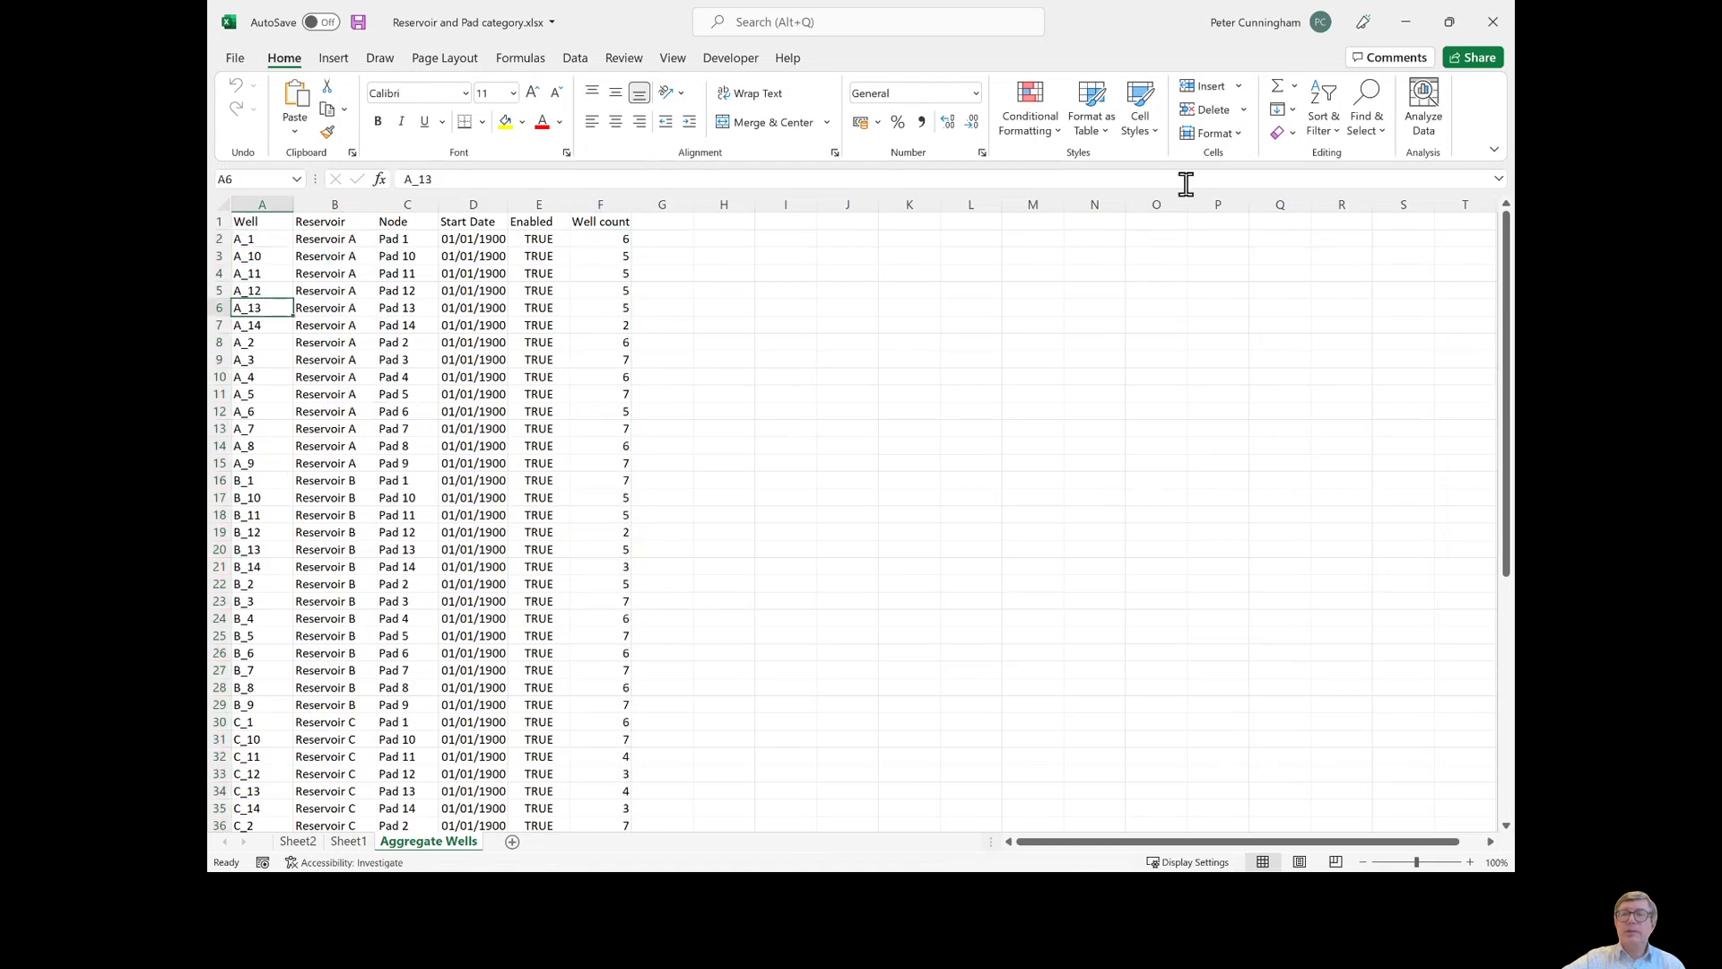
pyautogui.click(1407, 22)
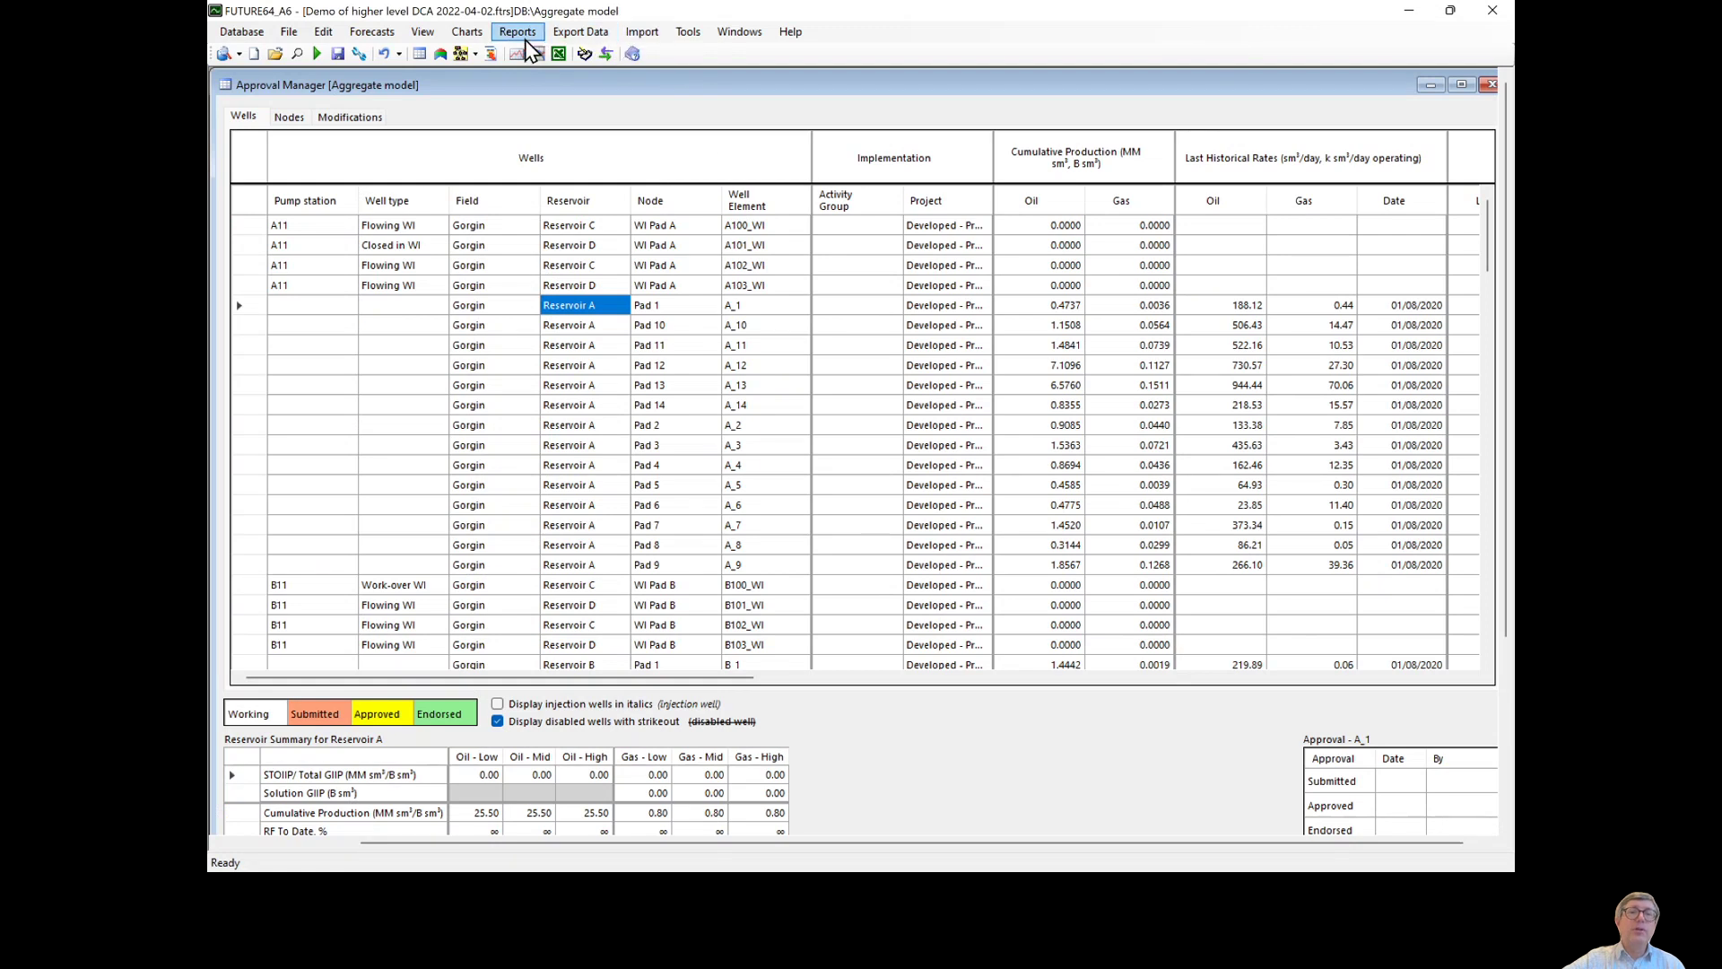
# Step: Review the available options for importing wells and entity properties from Excel, and select well element A_14's row without importing anything
pyautogui.click(631, 31)
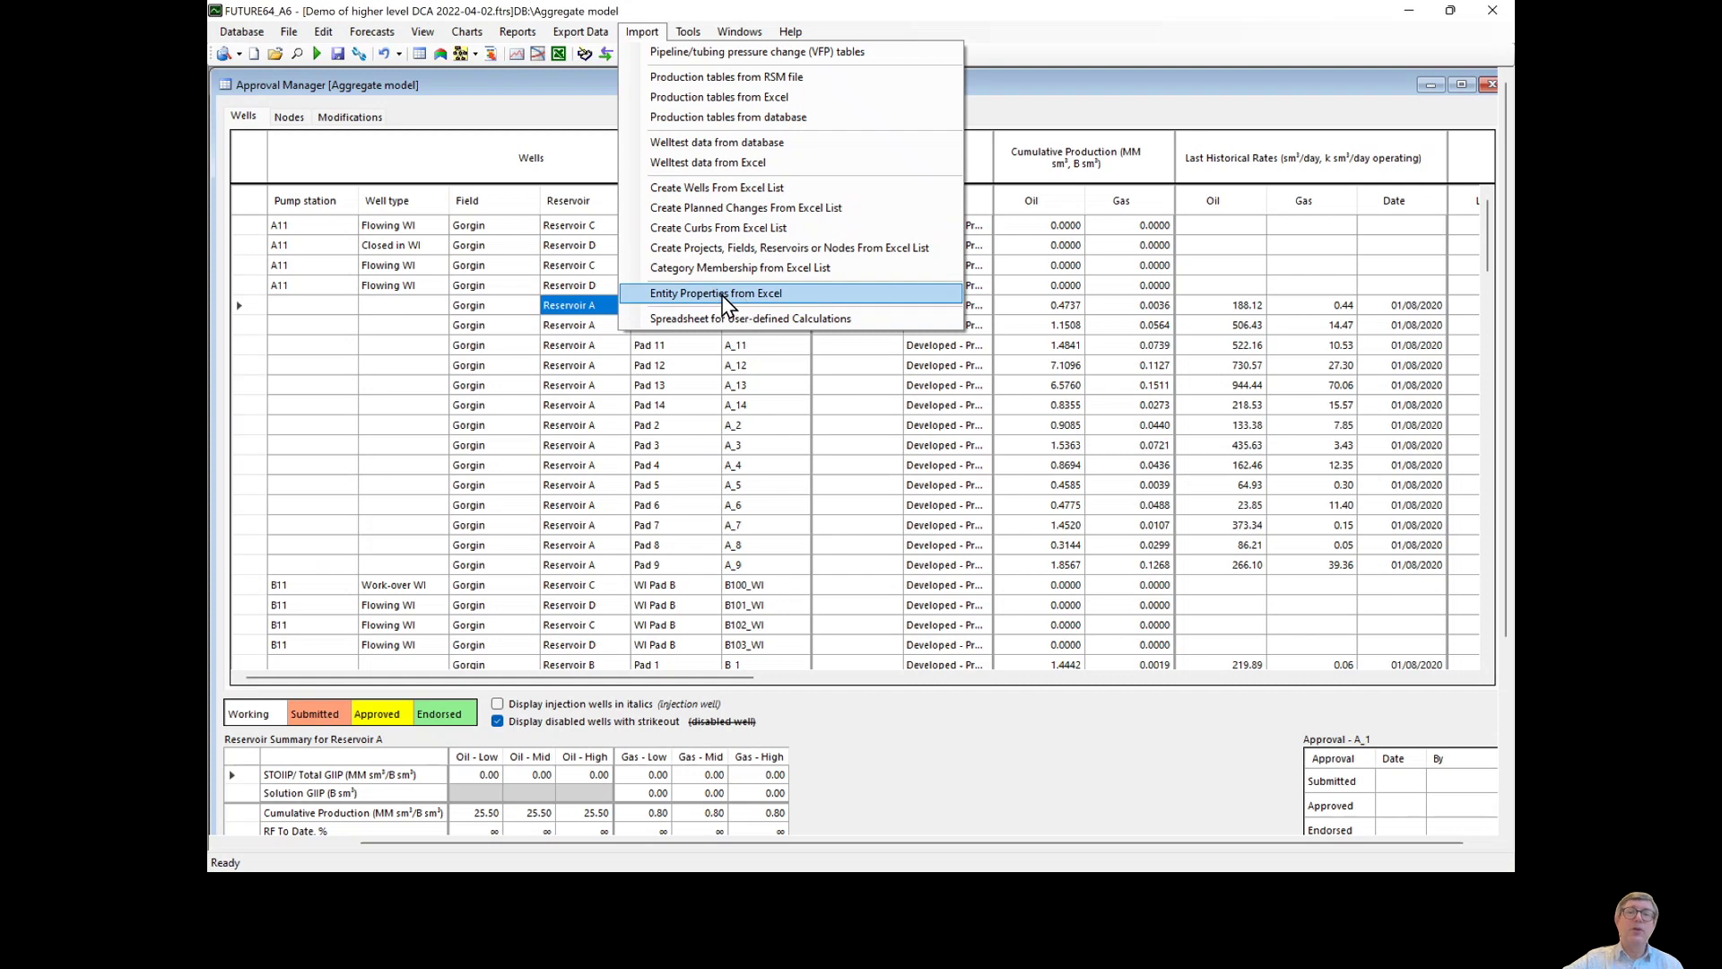
pyautogui.click(244, 405)
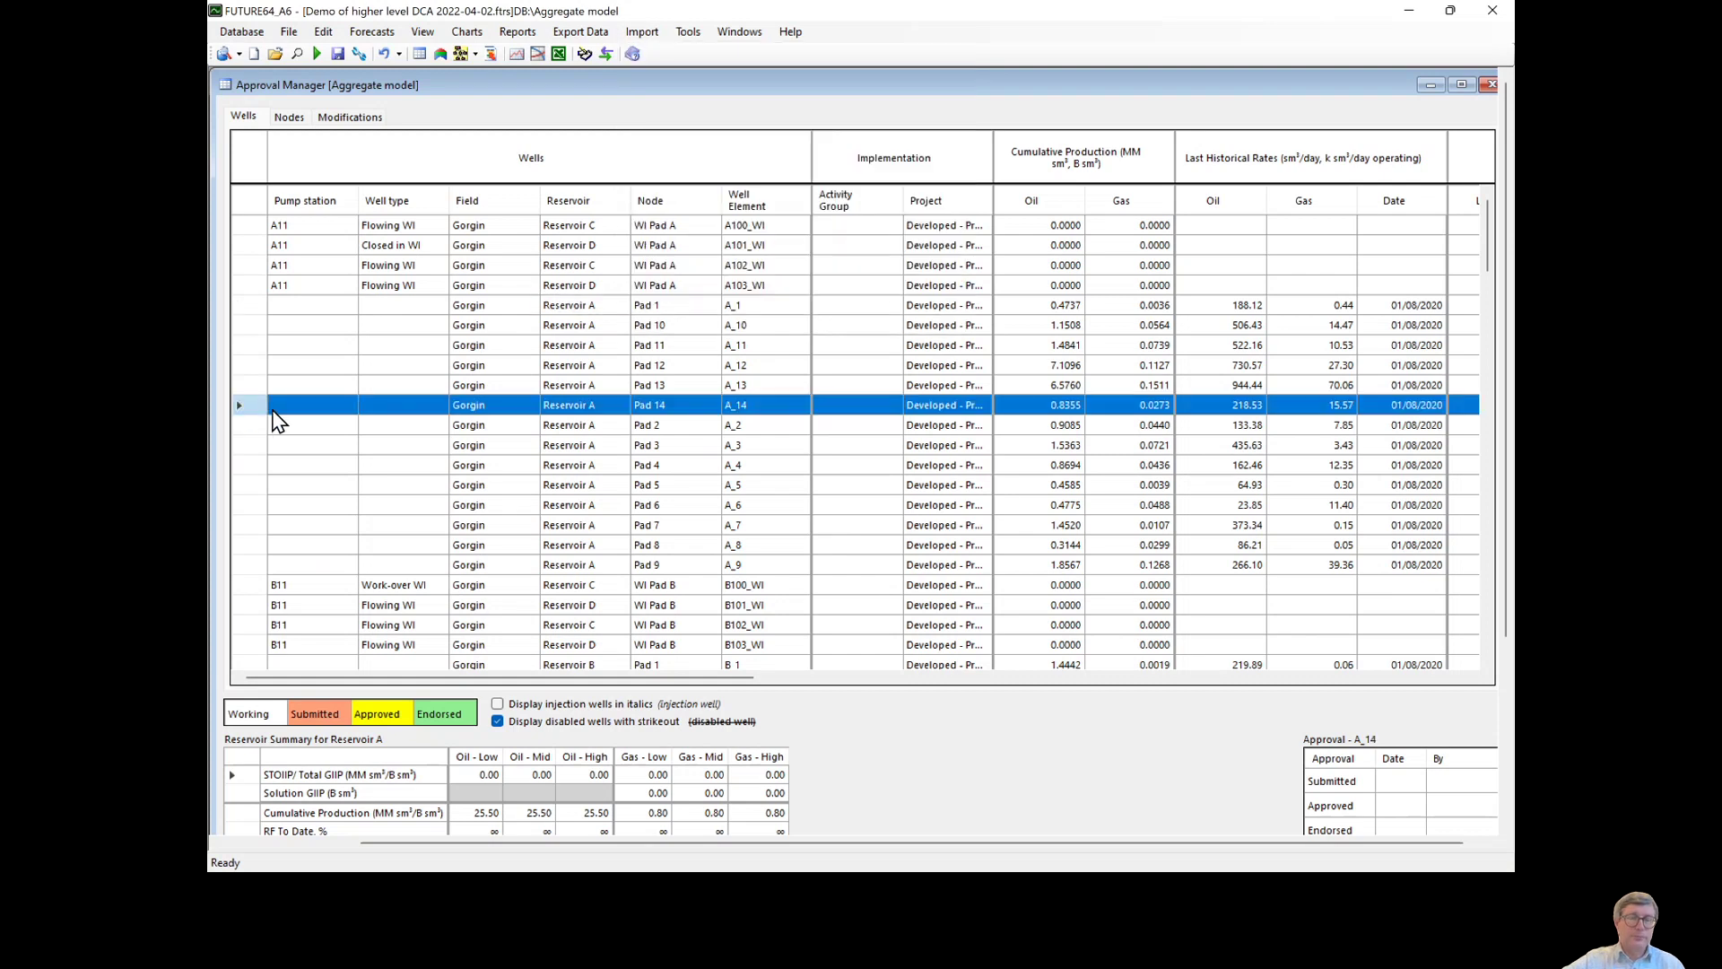